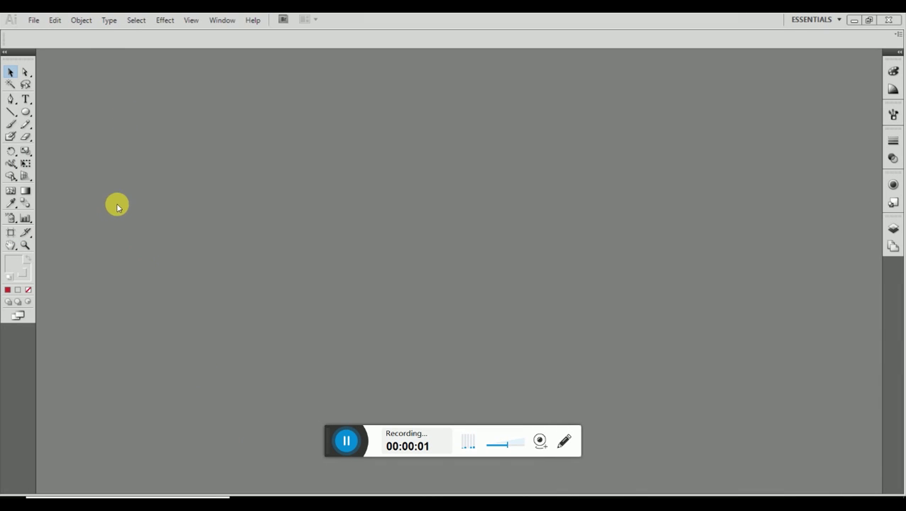
# - Create a new blank A4 landscape document (297 × 210 mm, CMYK) named Untitled-2
pyautogui.click(31, 23)
pyautogui.click(36, 32)
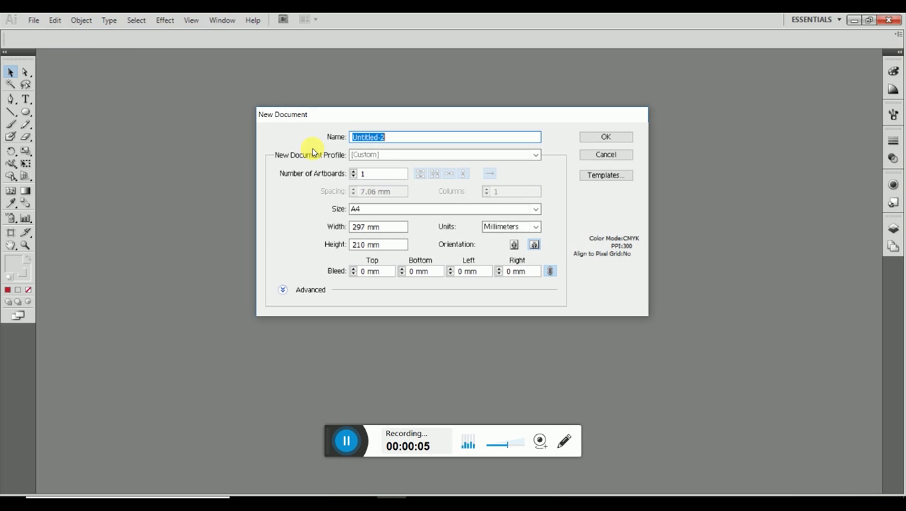
pyautogui.click(609, 136)
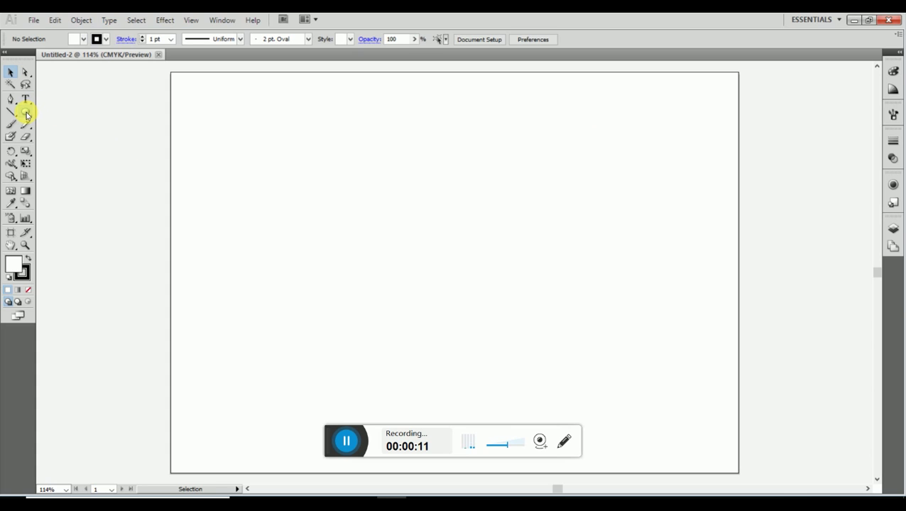
# - Draw a circle of about 83 × 80 mm near the top middle of the page
pyautogui.moveTo(357, 133); pyautogui.dragTo(493, 265)
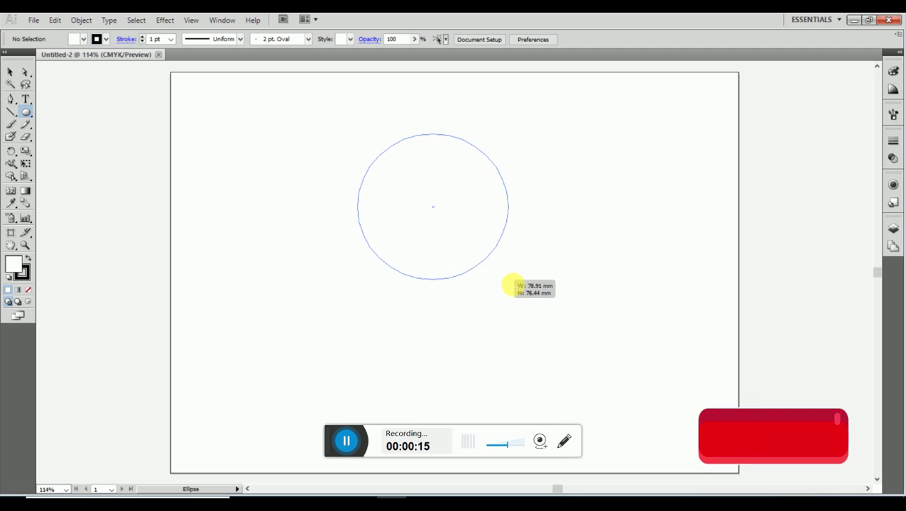
pyautogui.moveTo(494, 265); pyautogui.dragTo(517, 287)
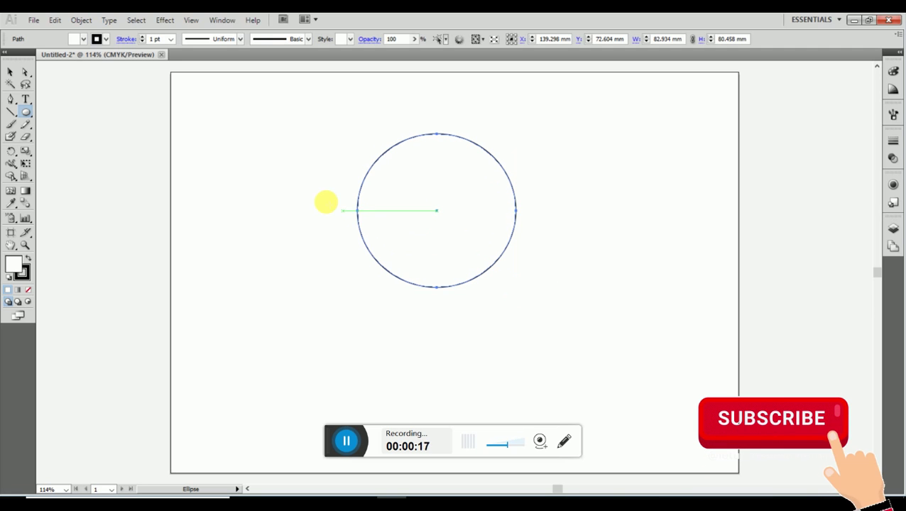
pyautogui.click(10, 73)
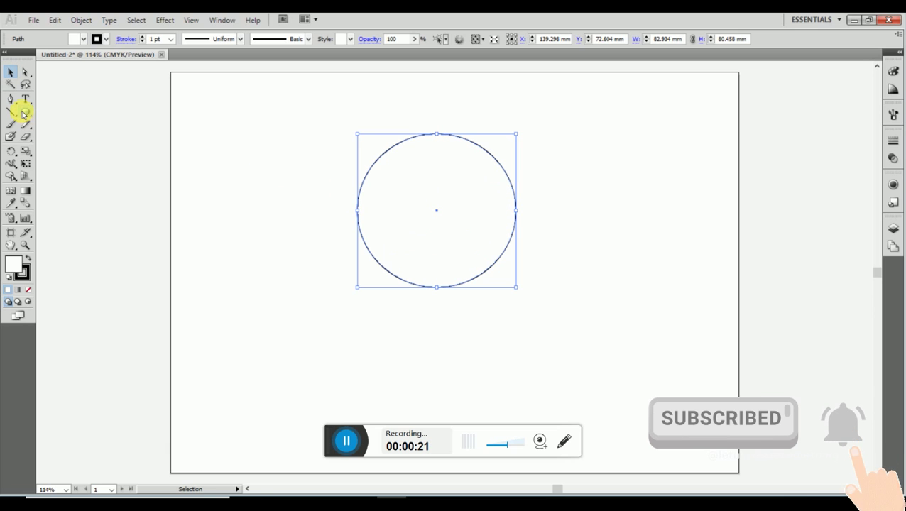
# - Draw a 75 × 41 mm ellipse over the circle's top and select both shapes
pyautogui.click(25, 112)
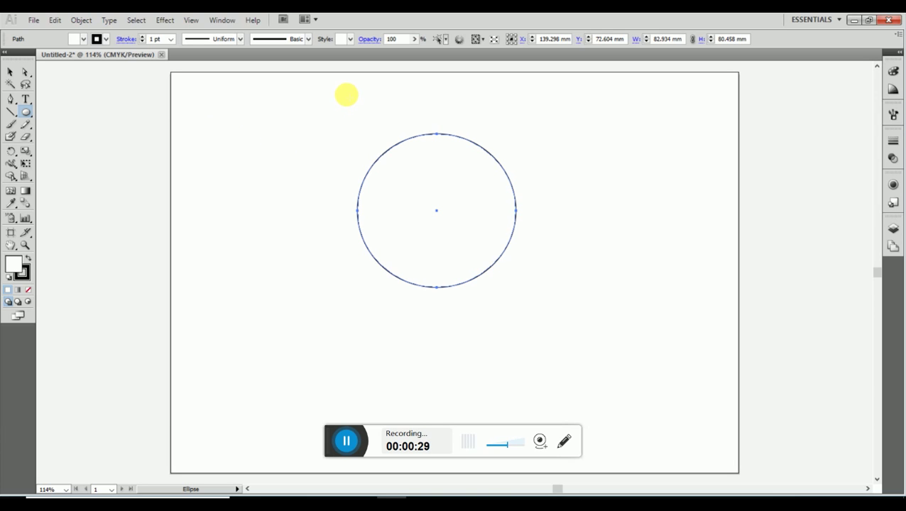
pyautogui.moveTo(346, 94); pyautogui.dragTo(487, 175)
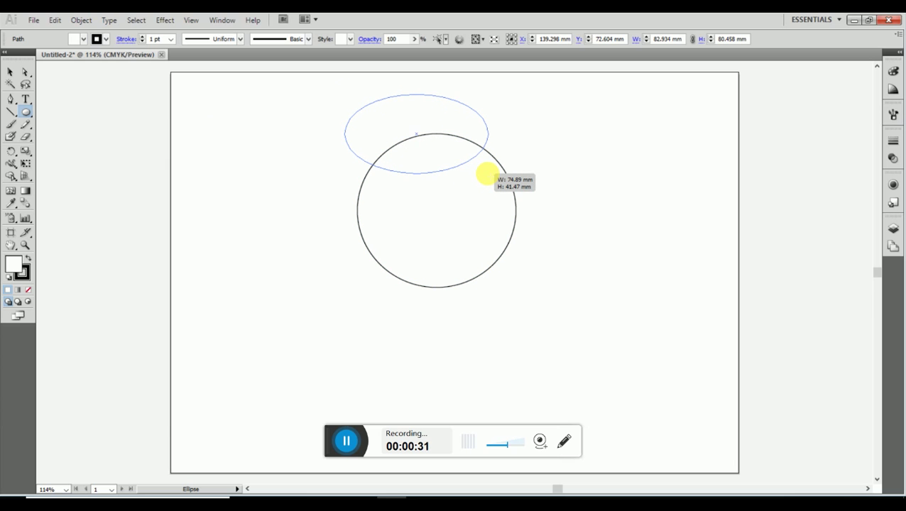
pyautogui.moveTo(487, 175); pyautogui.dragTo(487, 173)
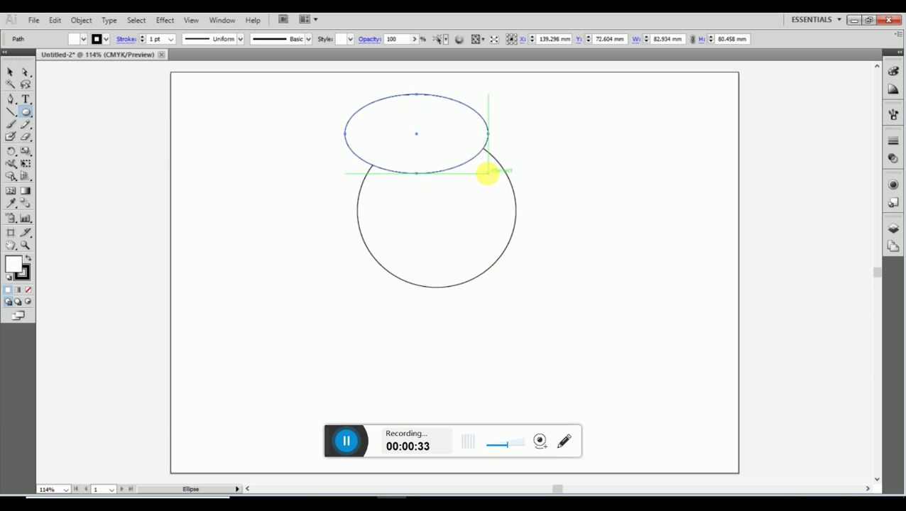
pyautogui.click(15, 73)
pyautogui.moveTo(293, 106); pyautogui.dragTo(568, 300)
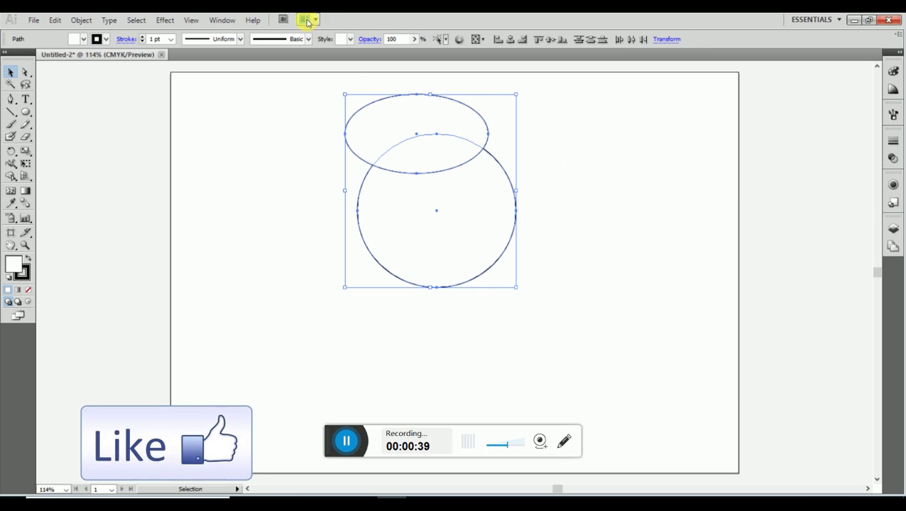
# - Divide the overlapping circle and ellipse with the Pathfinder panel
pyautogui.click(216, 20)
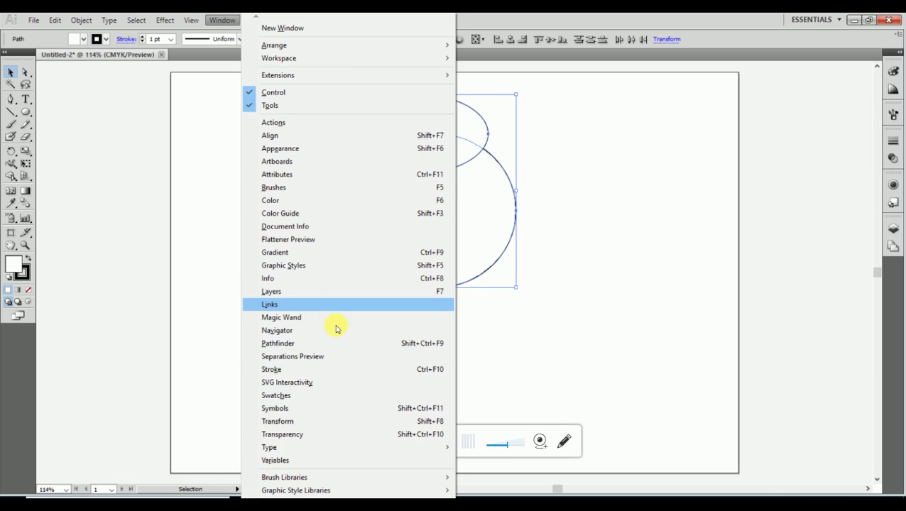
pyautogui.click(335, 348)
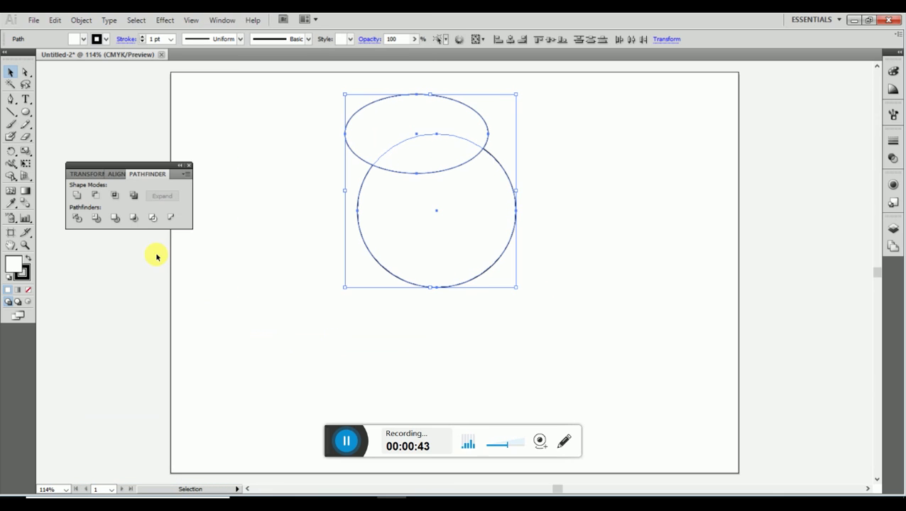
pyautogui.click(78, 219)
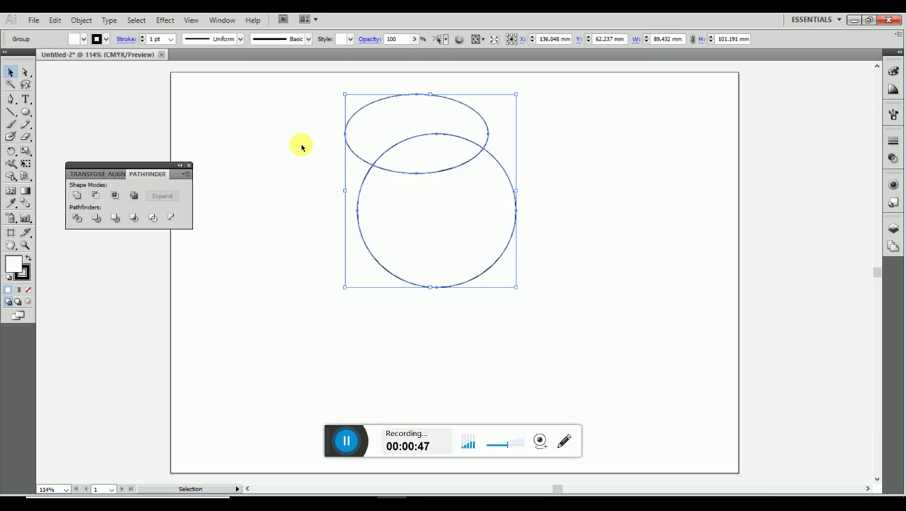
# - Ungroup the pieces, delete the outer ellipse piece, and move the lens piece to the upper right
pyautogui.click(81, 19)
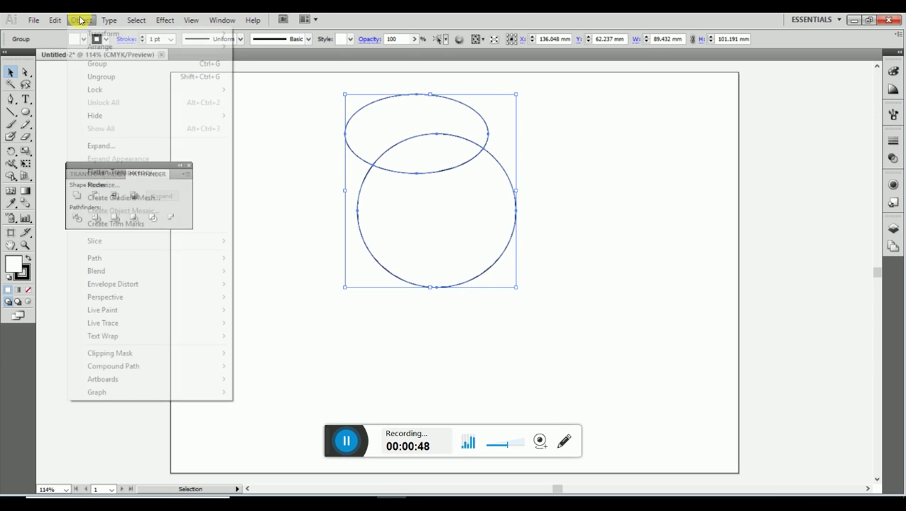
pyautogui.click(99, 77)
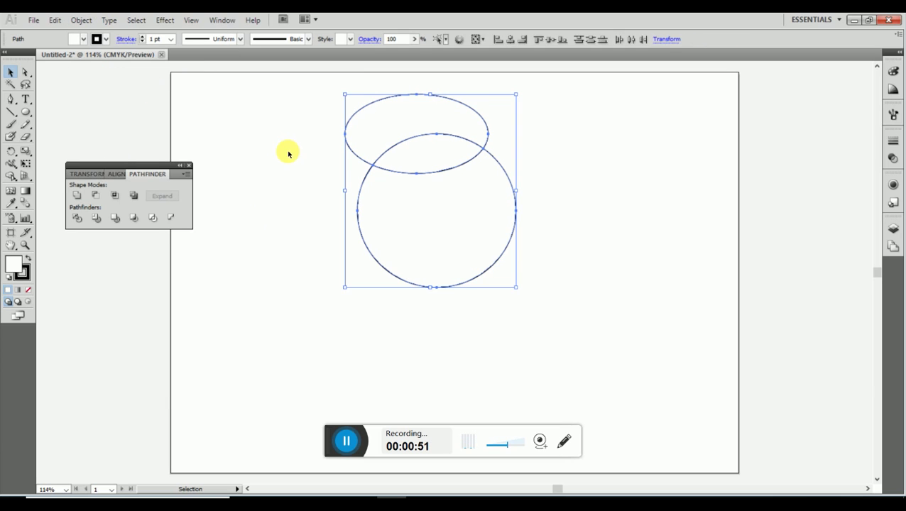
pyautogui.click(288, 153)
pyautogui.click(401, 117)
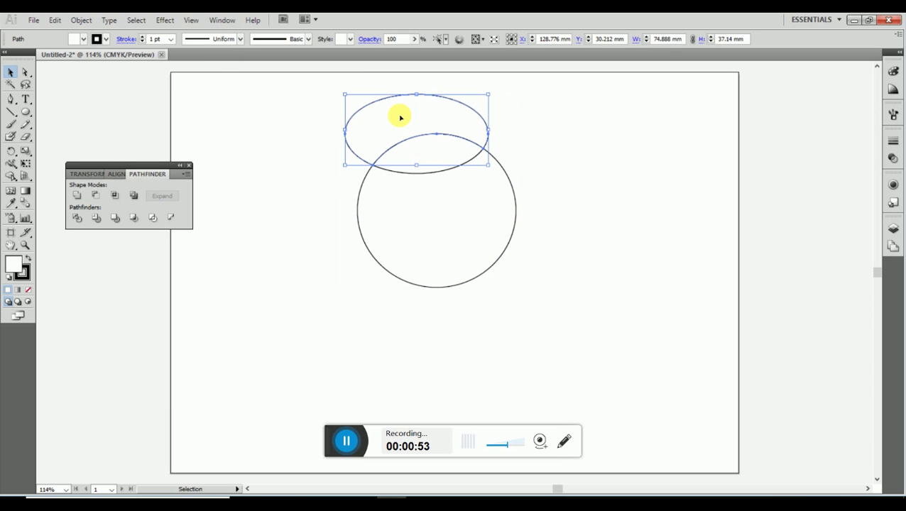
pyautogui.press('Delete')
pyautogui.click(415, 157)
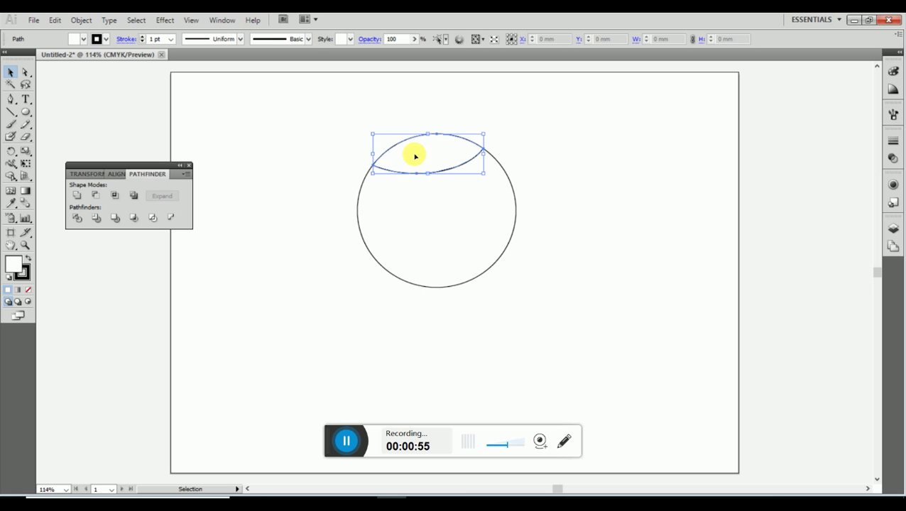
pyautogui.moveTo(417, 154); pyautogui.dragTo(612, 108)
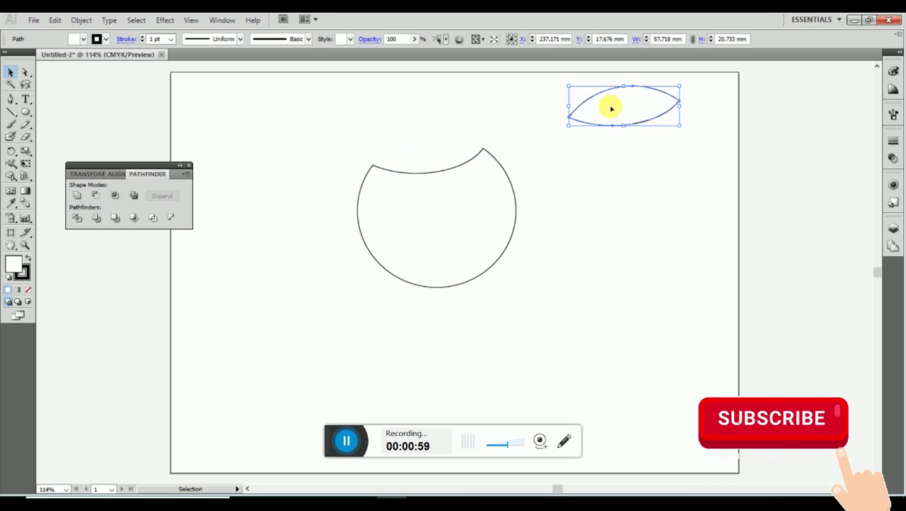
# - Fill the notched circle with a gradient from the Gradient panel
pyautogui.click(490, 184)
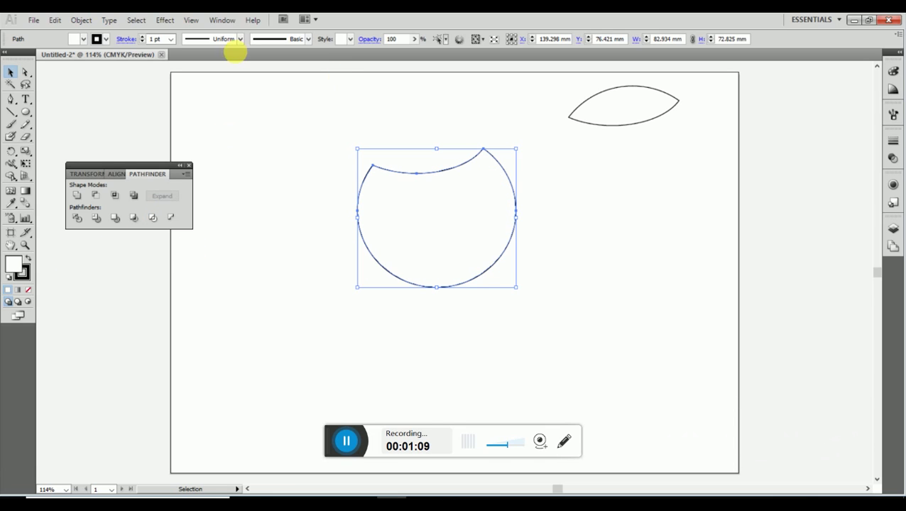
pyautogui.click(228, 21)
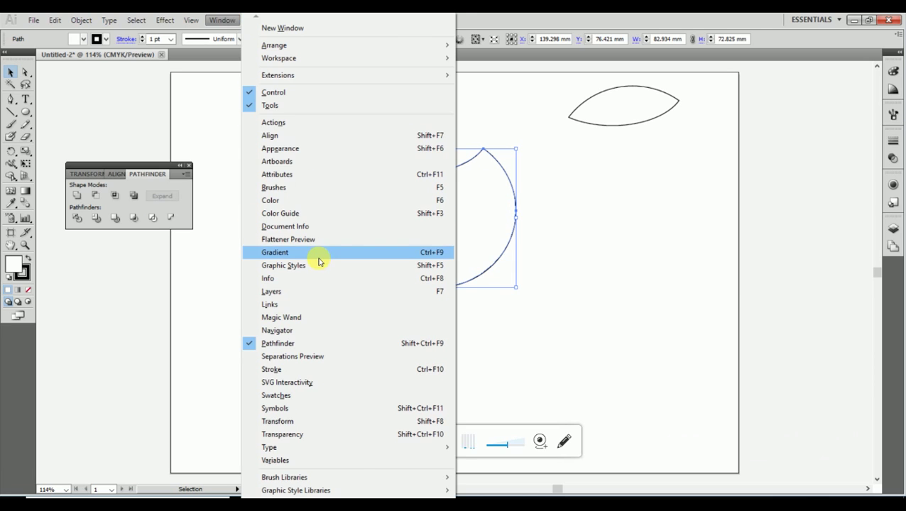
pyautogui.click(319, 257)
pyautogui.click(708, 248)
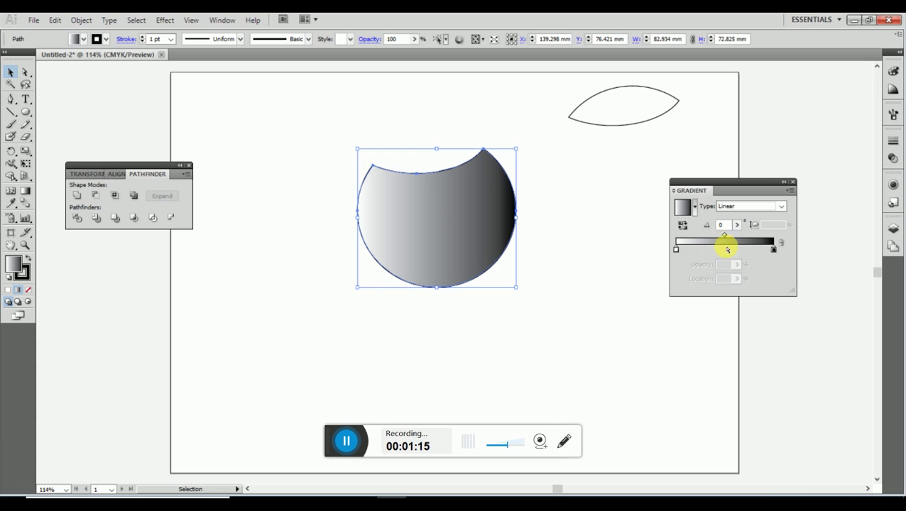
# - Add a middle gradient stop and make the right stop yellow
pyautogui.click(743, 248)
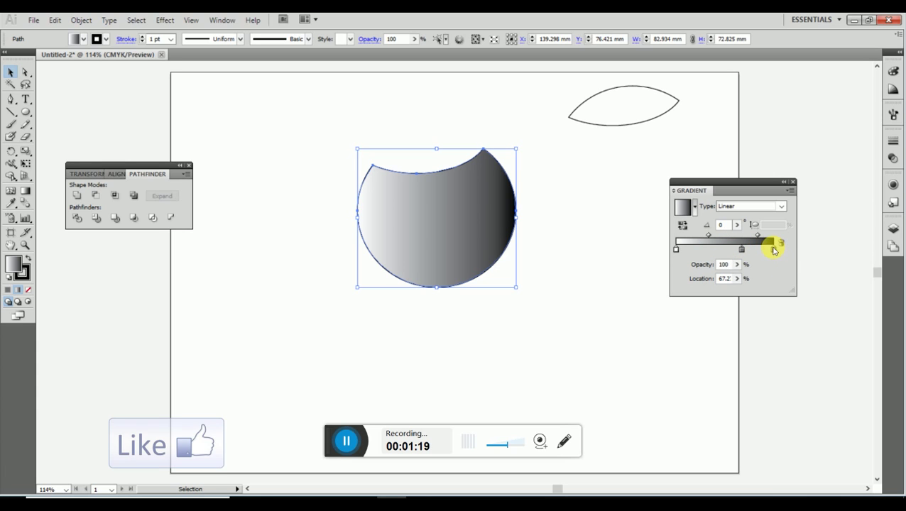
pyautogui.doubleClick(774, 249)
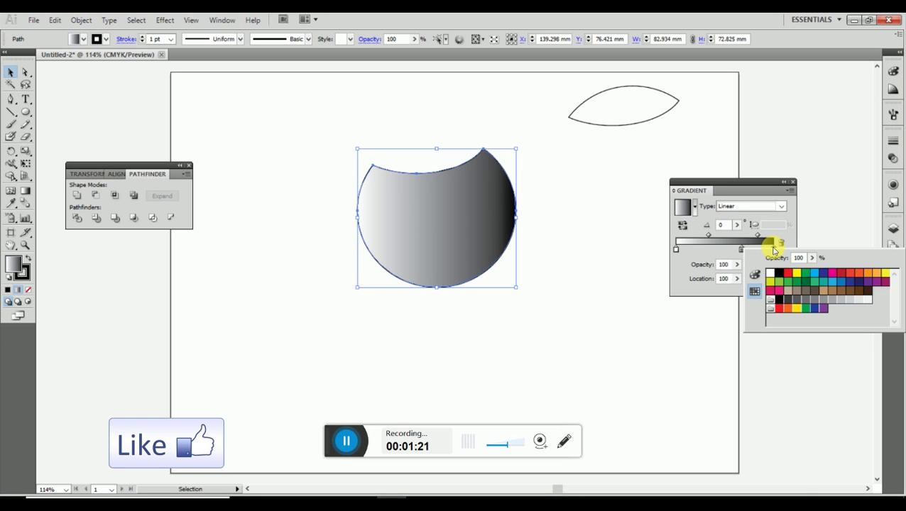
pyautogui.click(797, 273)
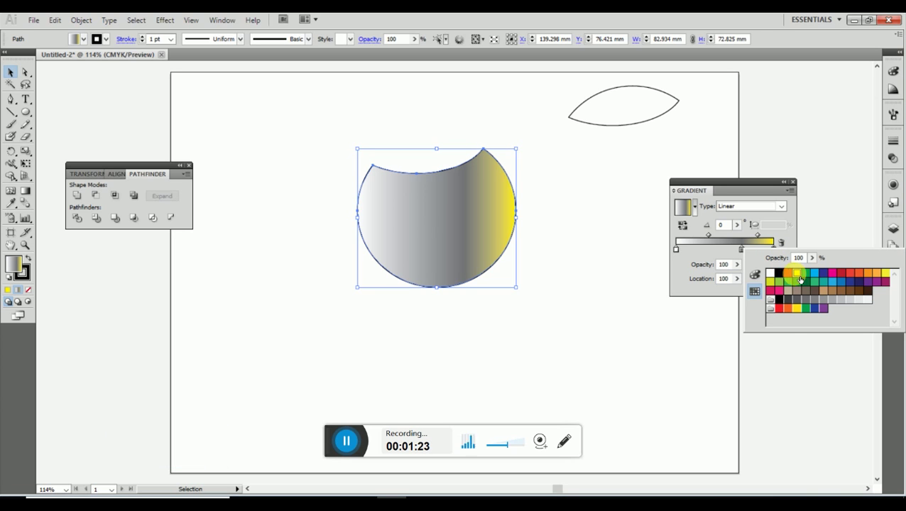
pyautogui.click(723, 250)
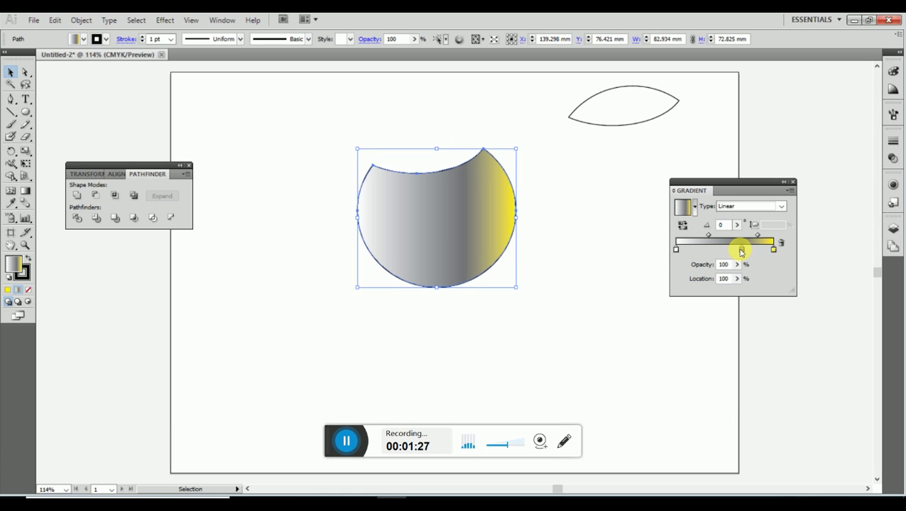
pyautogui.doubleClick(741, 250)
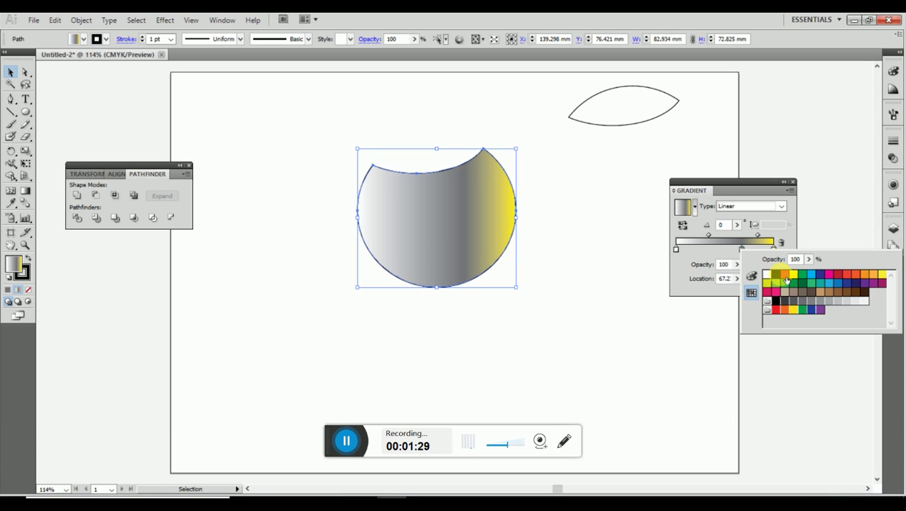
# - Make the middle gradient stop red and the left stop near-black at K 84
pyautogui.click(785, 275)
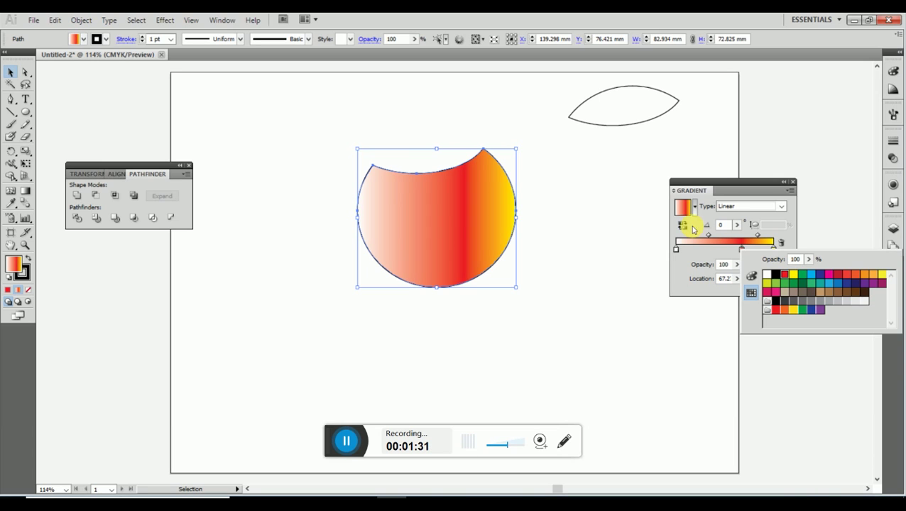
pyautogui.click(676, 253)
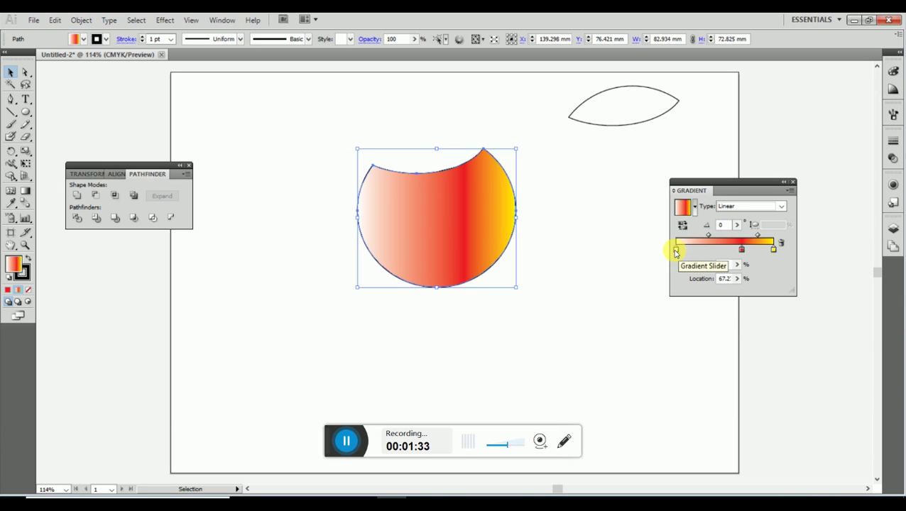
pyautogui.doubleClick(675, 252)
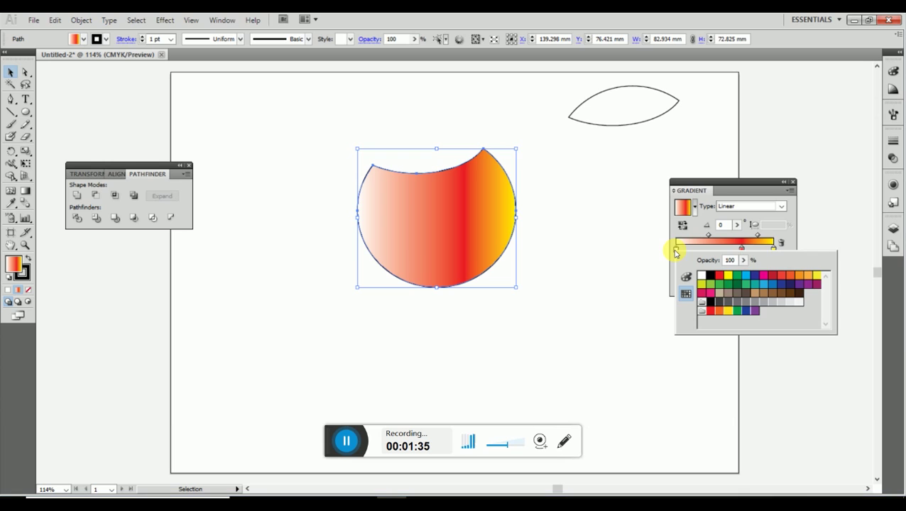
pyautogui.click(720, 276)
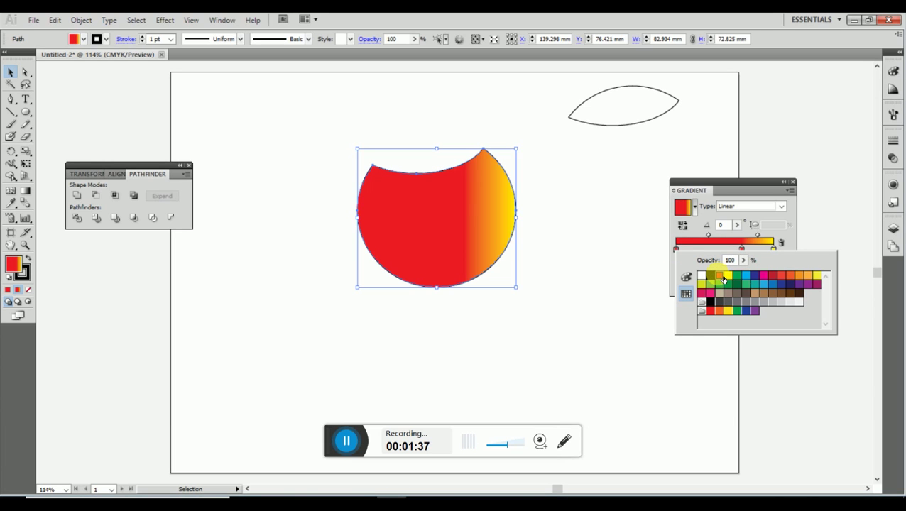
pyautogui.click(686, 277)
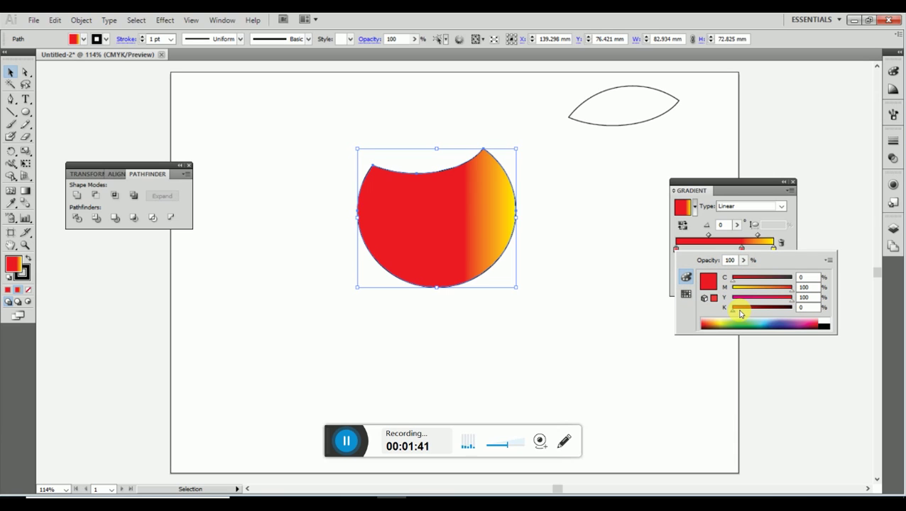
pyautogui.moveTo(733, 313); pyautogui.dragTo(800, 316)
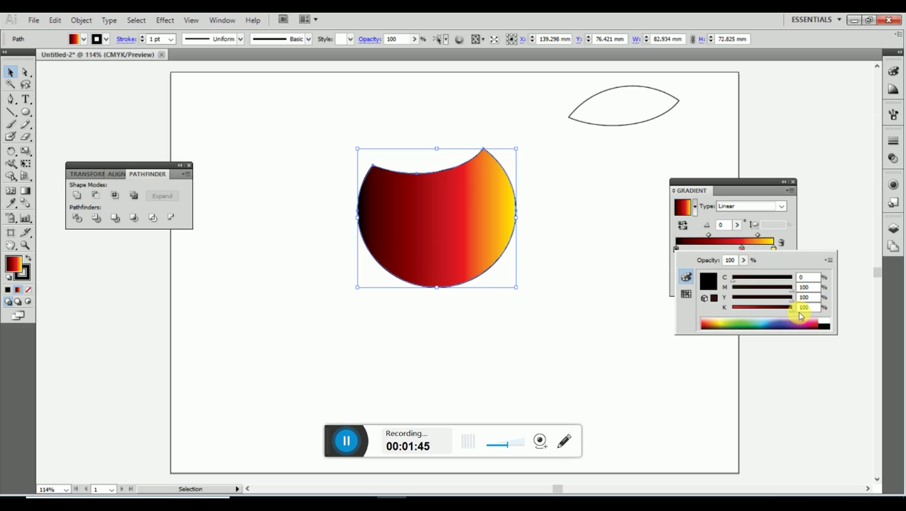
pyautogui.click(586, 279)
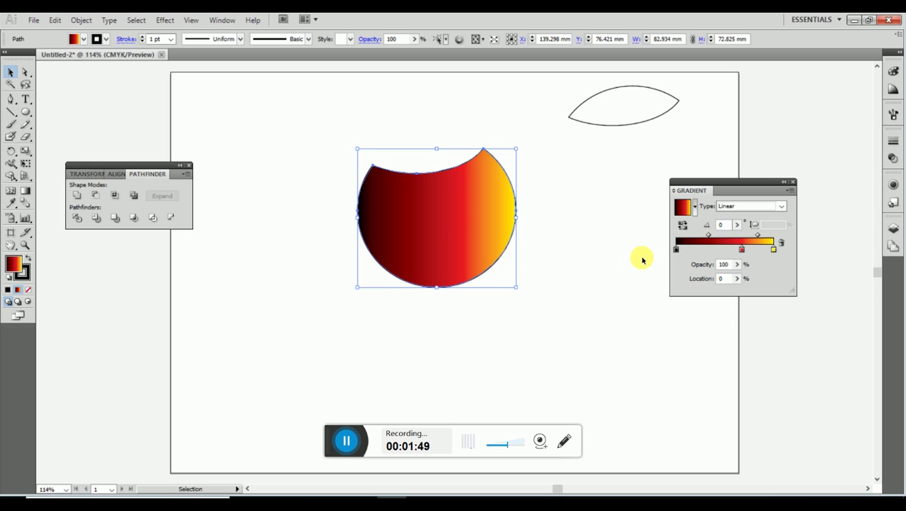
pyautogui.click(725, 206)
# - Make the circle's gradient radial, add a red stop, and widen the dark centre to 71.1%
pyautogui.click(726, 219)
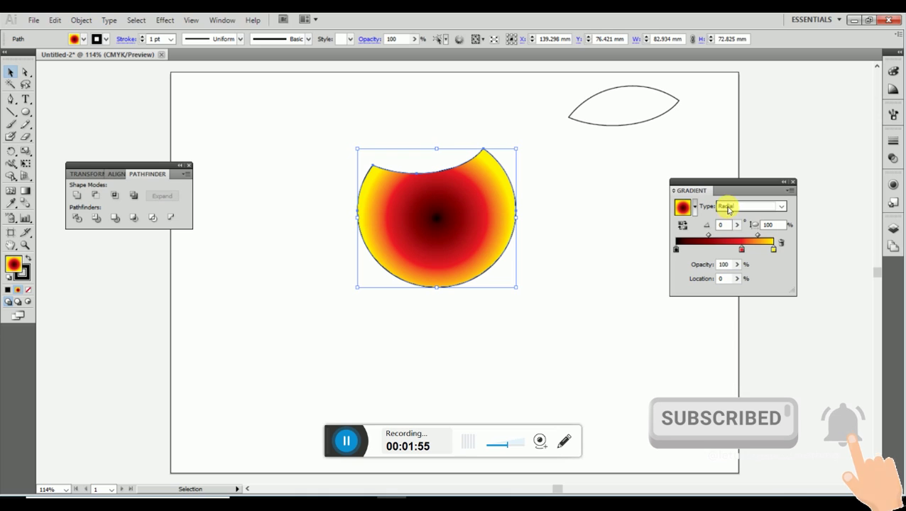
pyautogui.click(736, 254)
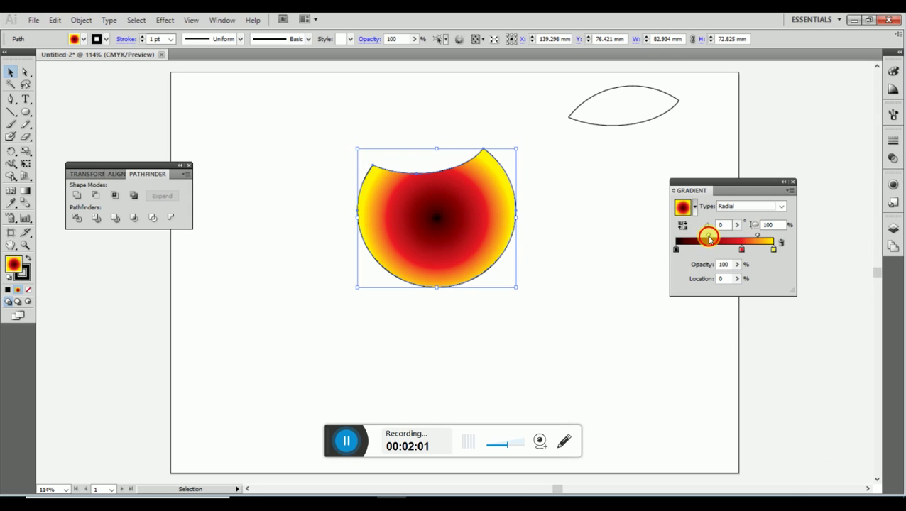
pyautogui.moveTo(700, 239); pyautogui.dragTo(698, 240)
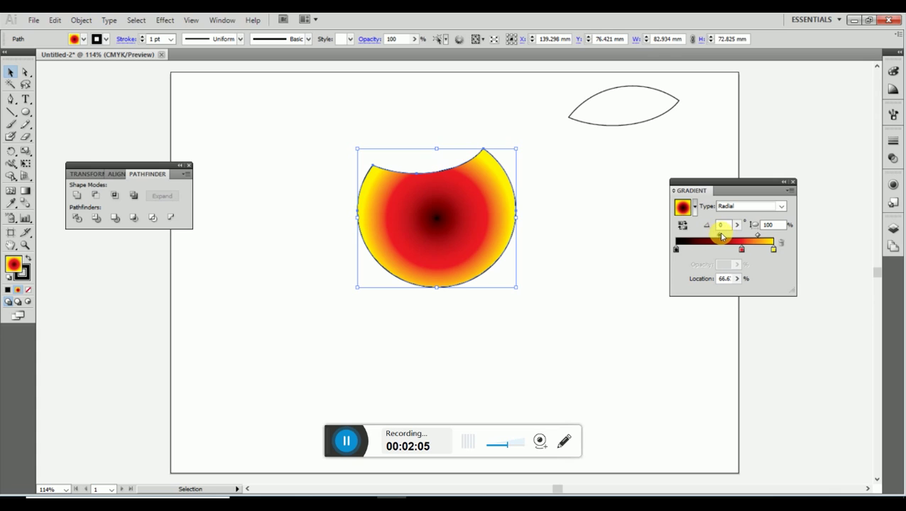
pyautogui.moveTo(722, 236); pyautogui.dragTo(724, 238)
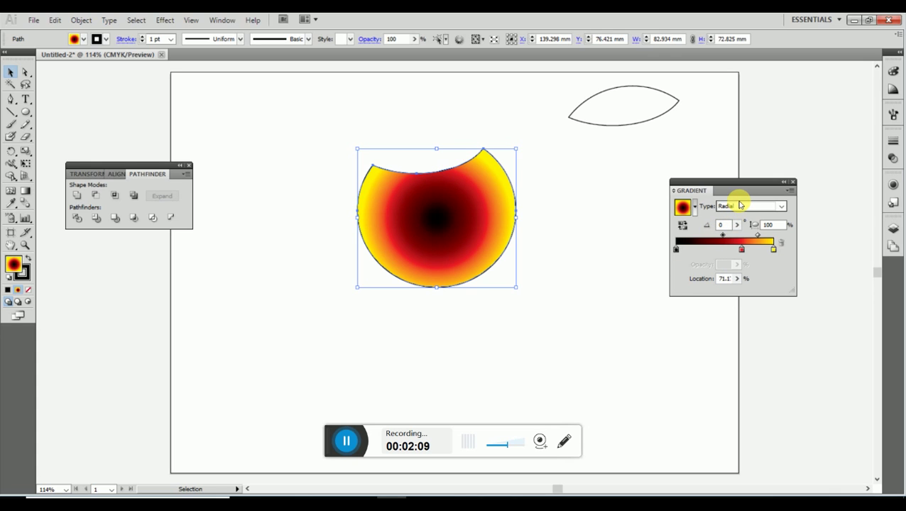
pyautogui.click(616, 248)
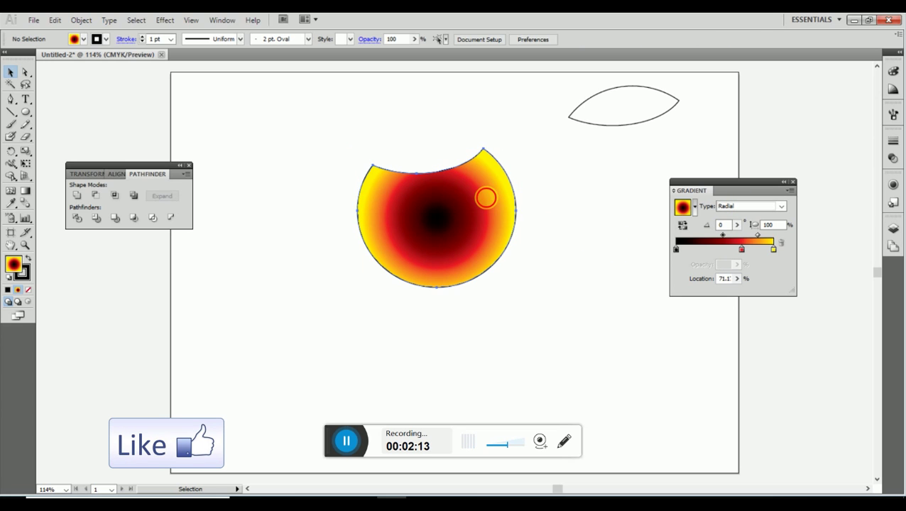
pyautogui.click(486, 198)
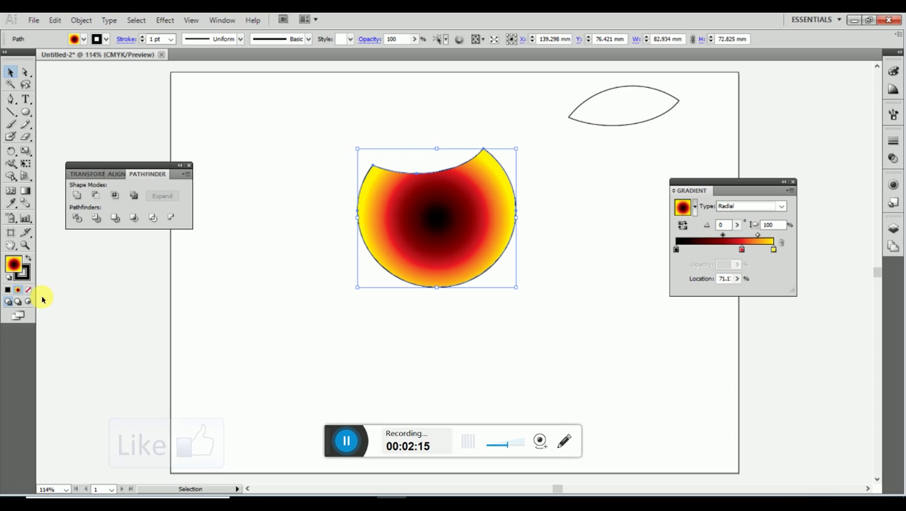
# - Remove the circle's outline by setting its stroke to None
pyautogui.click(22, 276)
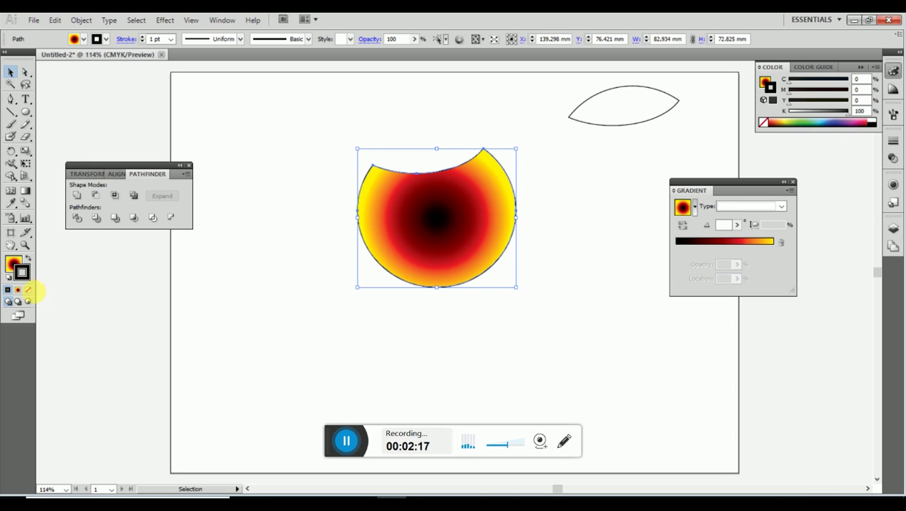
pyautogui.click(29, 289)
pyautogui.click(249, 293)
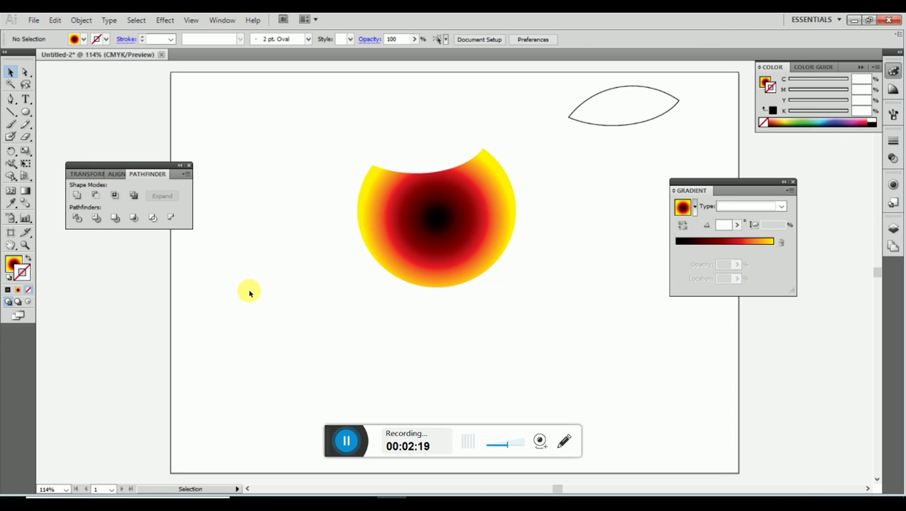
pyautogui.click(12, 267)
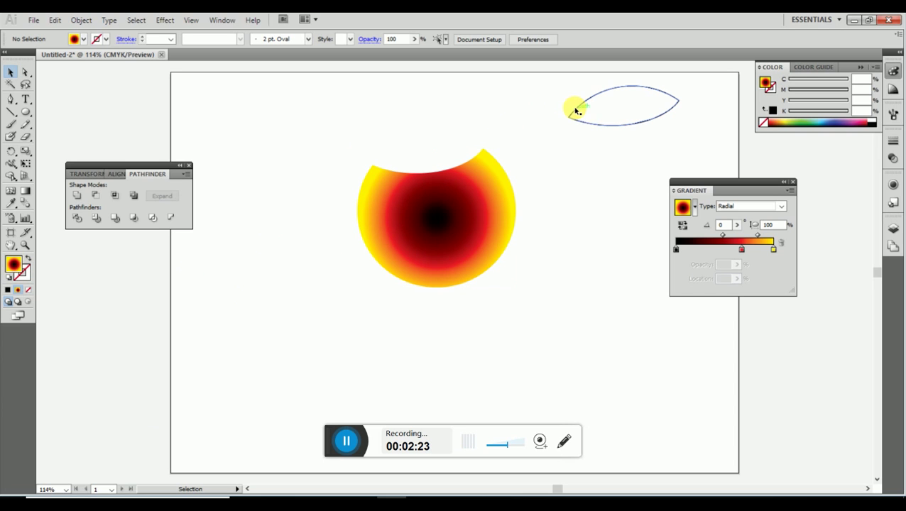
# - Fill the leaf shape with the same gradient, set to Linear
pyautogui.click(595, 115)
pyautogui.click(736, 258)
pyautogui.click(736, 245)
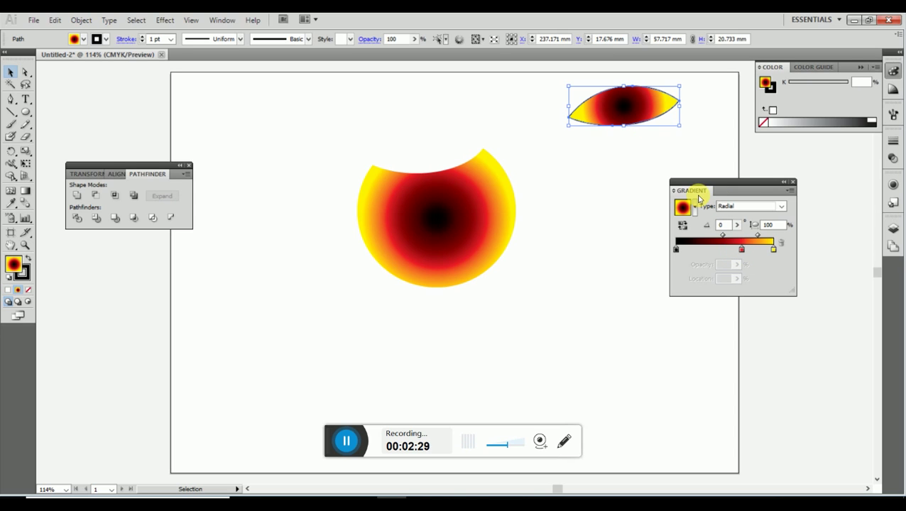
pyautogui.click(724, 206)
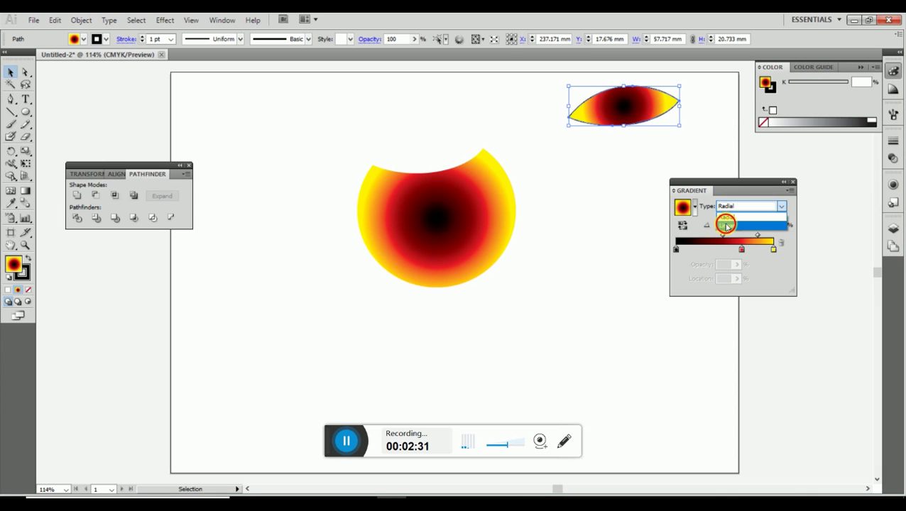
pyautogui.click(726, 225)
# - Move the leaf into the circle's top notch and nudge it into place
pyautogui.moveTo(642, 101); pyautogui.dragTo(453, 142)
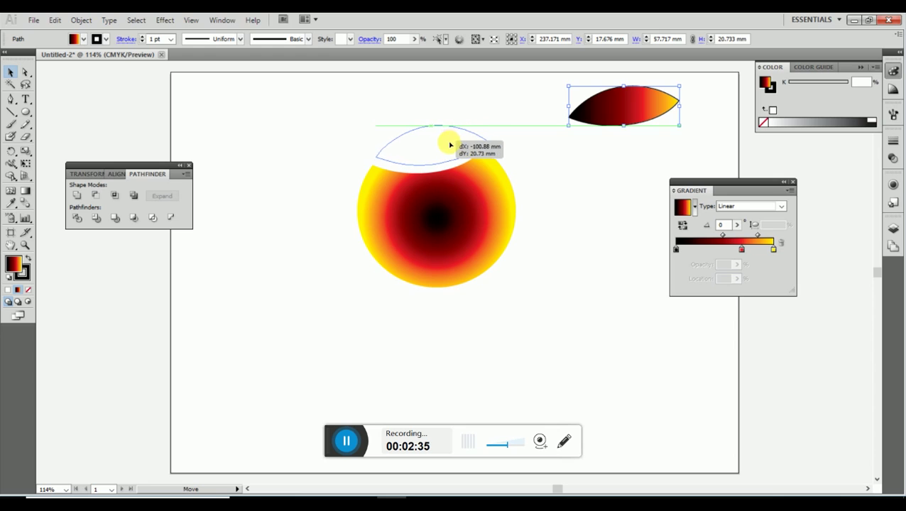
pyautogui.moveTo(453, 142); pyautogui.dragTo(445, 144)
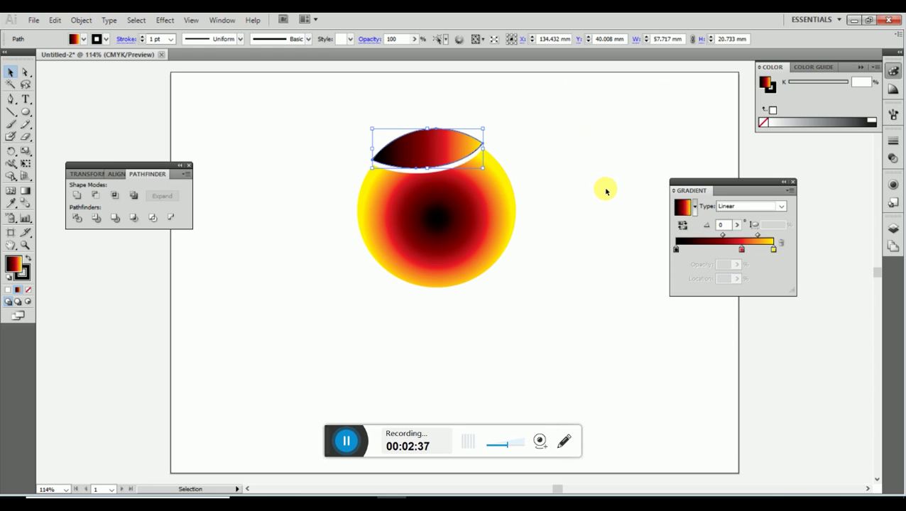
pyautogui.press('Left')
pyautogui.press('Left')
pyautogui.press('Left')
pyautogui.press('Down')
pyautogui.press('Down')
pyautogui.press('Right')
pyautogui.press('Down')
pyautogui.press('Down')
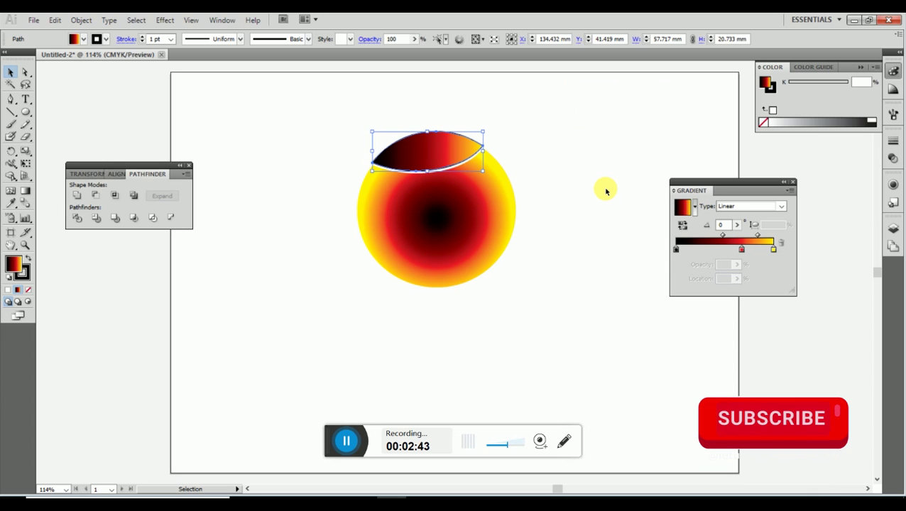
# - Remove the leaf's outline by setting its stroke to None
pyautogui.click(606, 190)
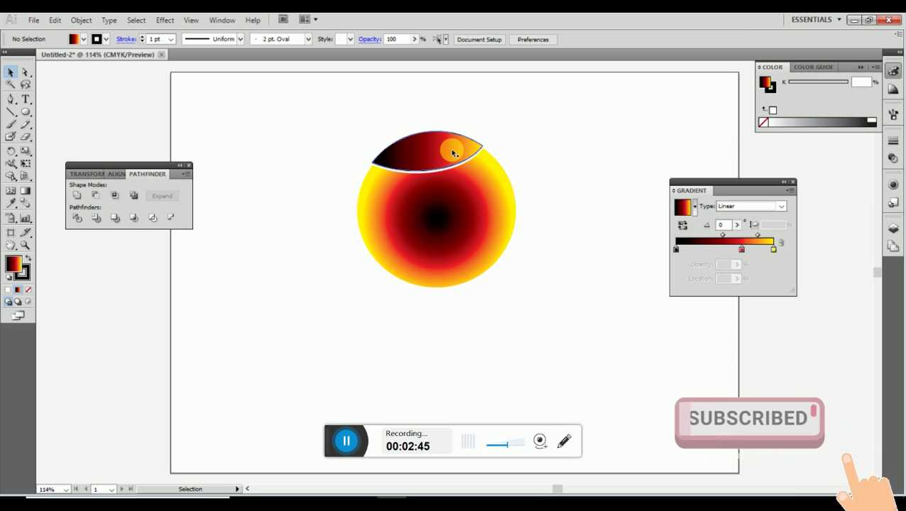
pyautogui.click(452, 153)
pyautogui.click(30, 291)
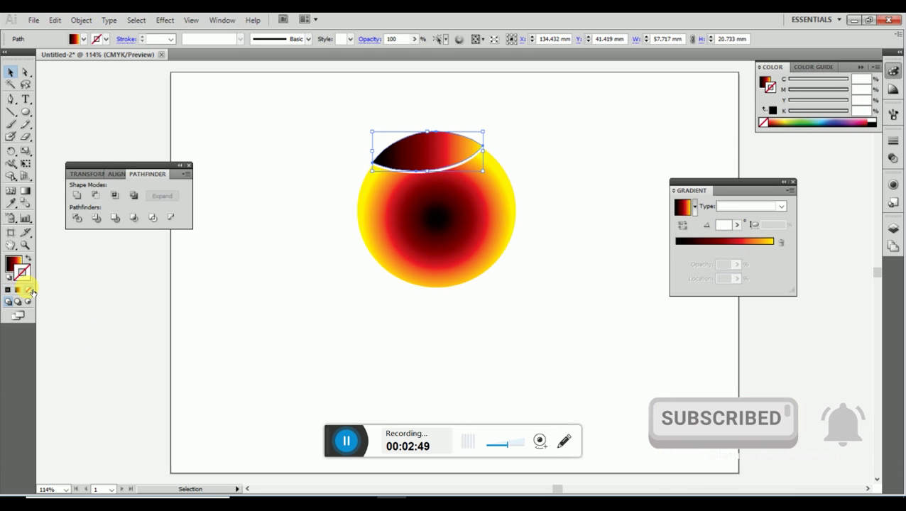
pyautogui.click(238, 285)
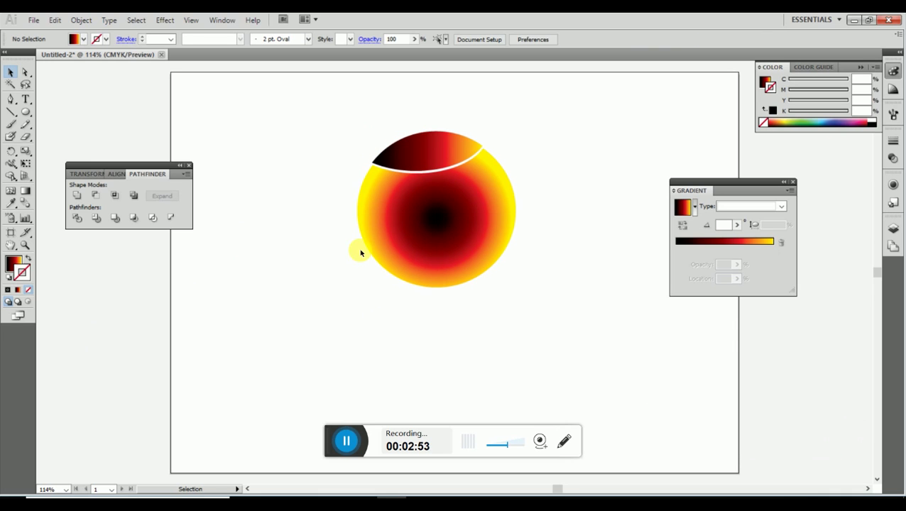
pyautogui.click(402, 222)
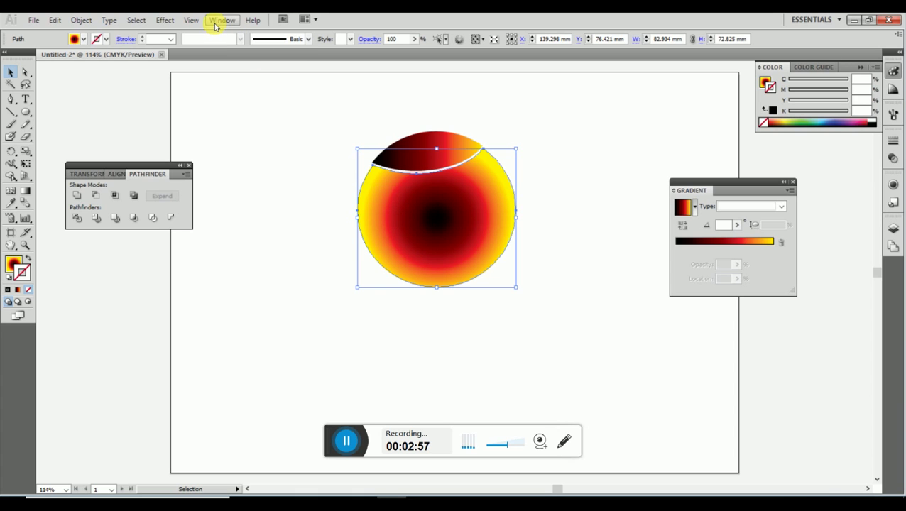
# - Extrude the gradient circle in 3D, 50 pt deep, rotated −34°, −29°, 12°
pyautogui.click(162, 20)
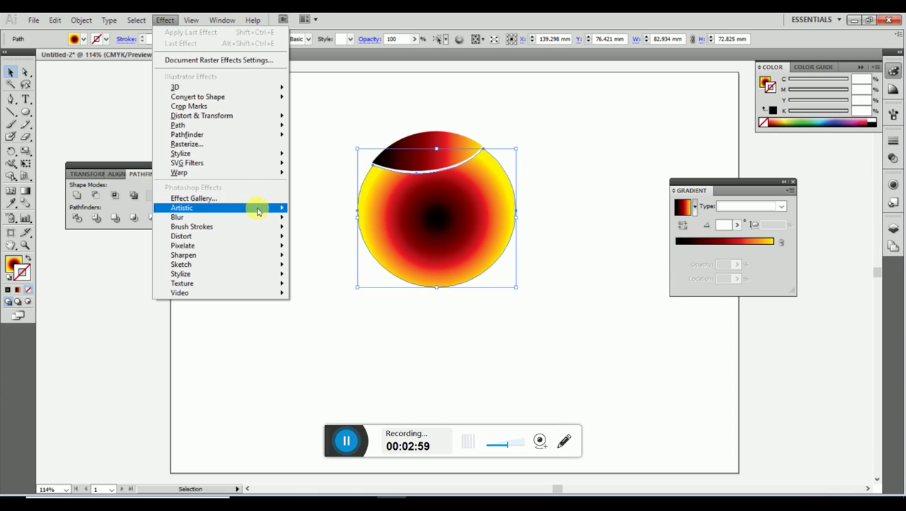
pyautogui.moveTo(213, 88)
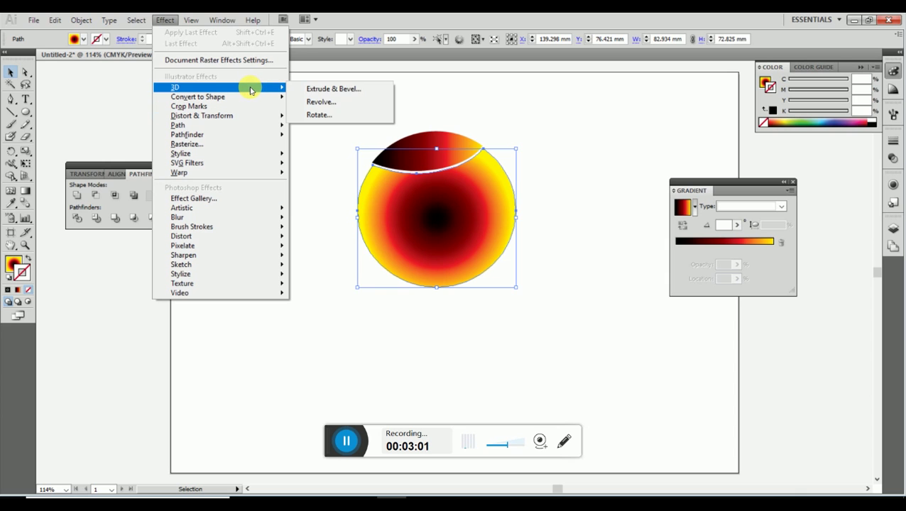
pyautogui.click(336, 90)
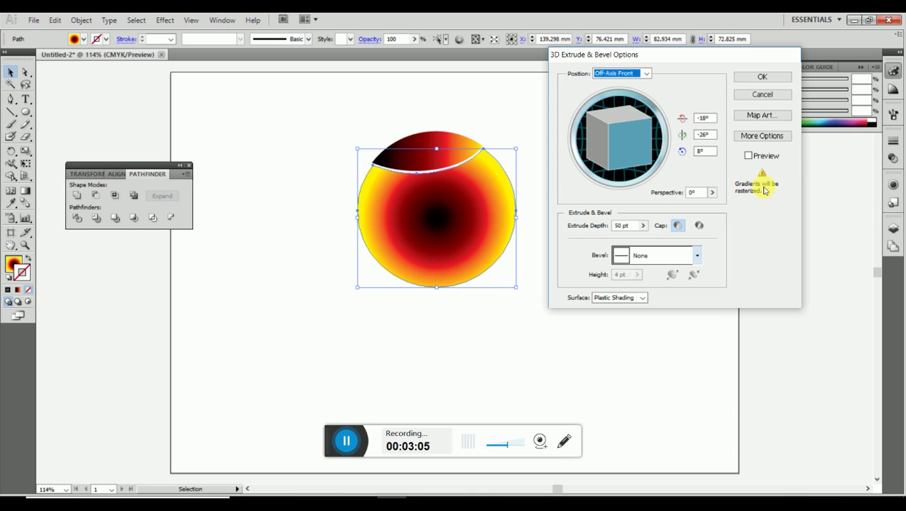
pyautogui.click(746, 156)
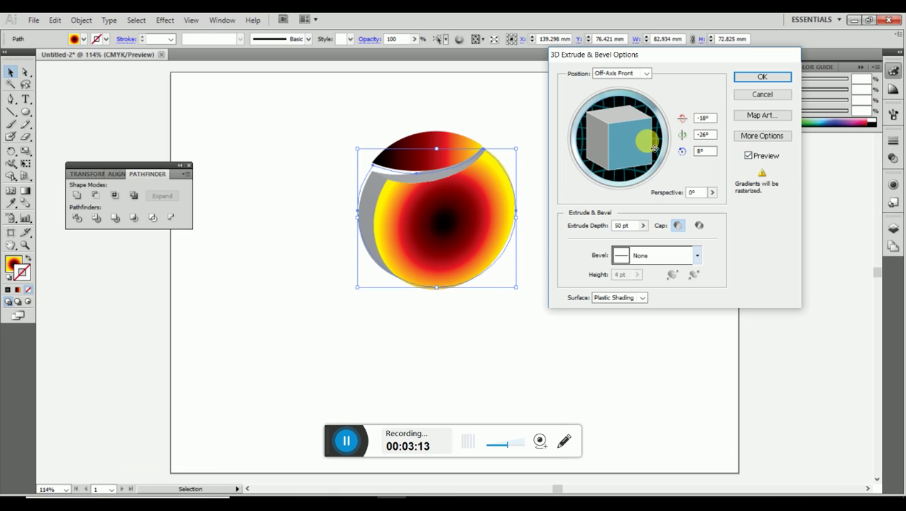
pyautogui.moveTo(643, 150); pyautogui.dragTo(644, 159)
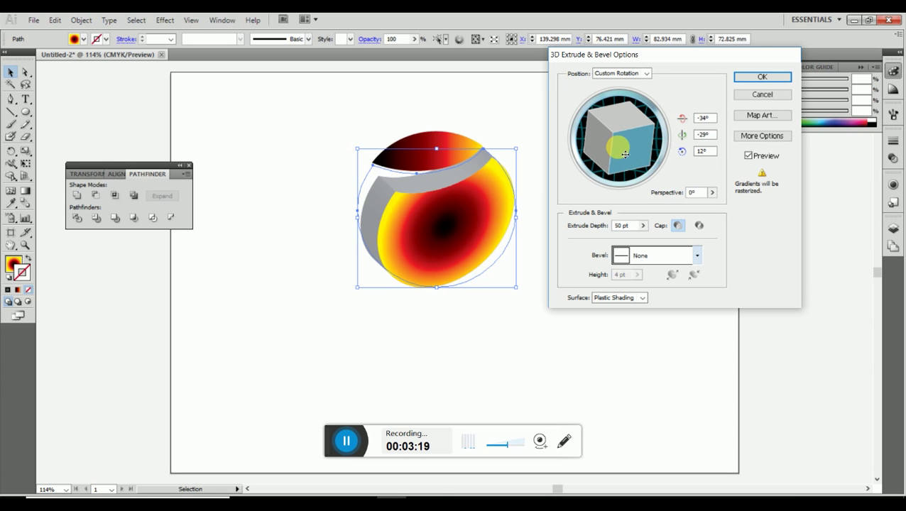
pyautogui.click(751, 76)
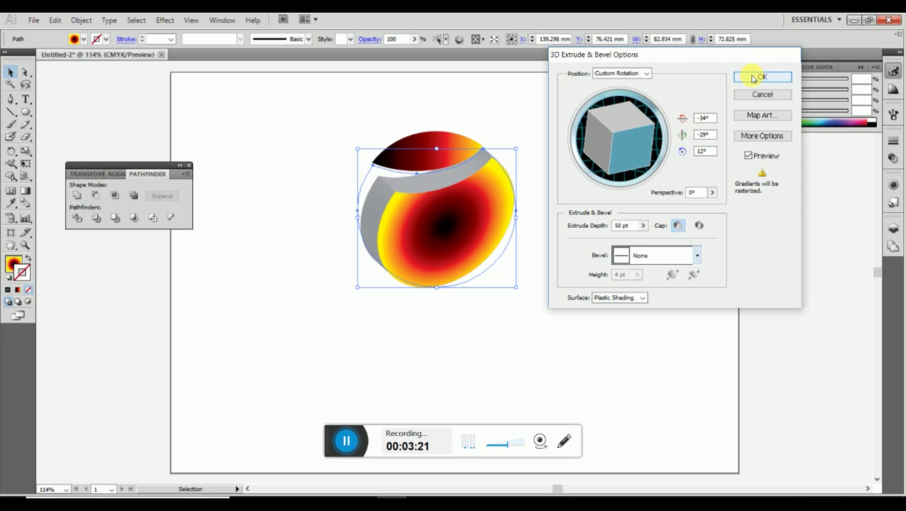
# - Select the leaf and shift it slightly down and right
pyautogui.click(452, 149)
pyautogui.click(450, 150)
pyautogui.moveTo(452, 152)
pyautogui.mouseDown()
pyautogui.moveTo(457, 159)
pyautogui.moveTo(450, 151)
pyautogui.mouseUp()
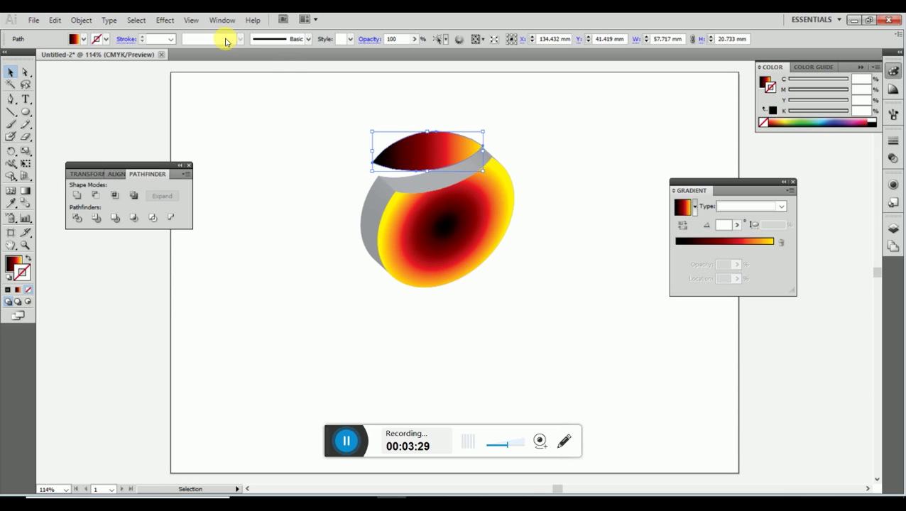
# - Extrude the leaf in 3D at −34°, −37°, 14° and shift it into the disc's notch
pyautogui.click(165, 20)
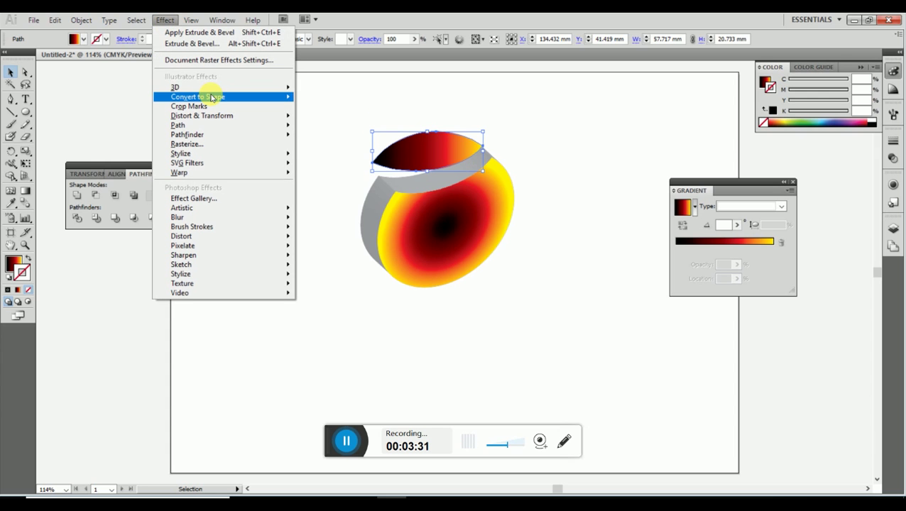
pyautogui.moveTo(213, 87)
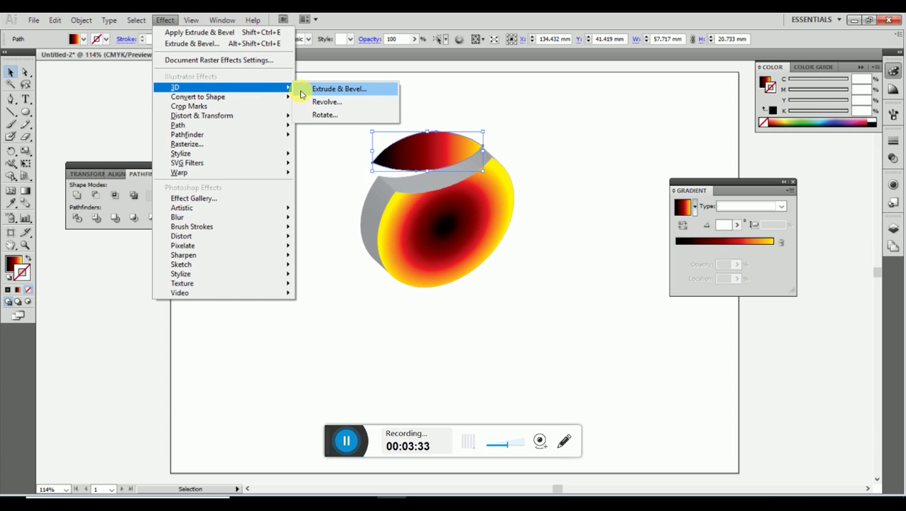
pyautogui.click(302, 92)
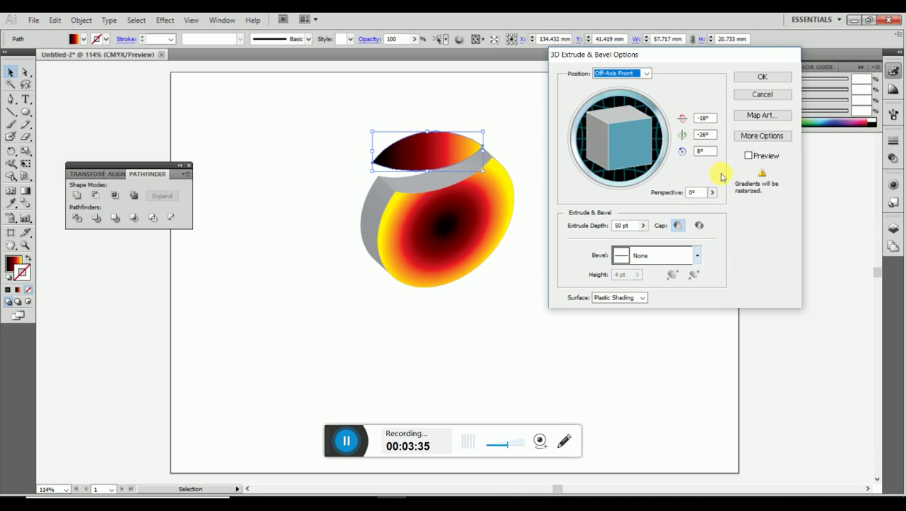
pyautogui.click(748, 156)
pyautogui.moveTo(632, 142); pyautogui.dragTo(637, 146)
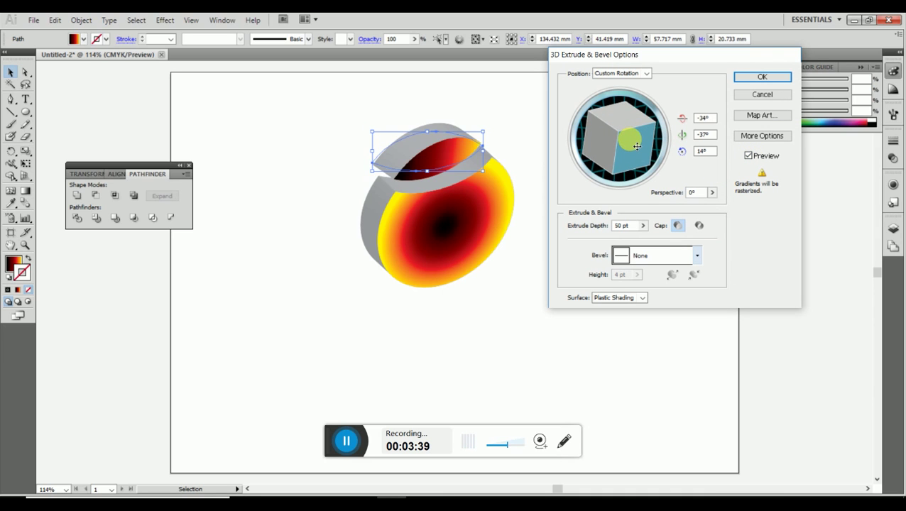
pyautogui.click(761, 74)
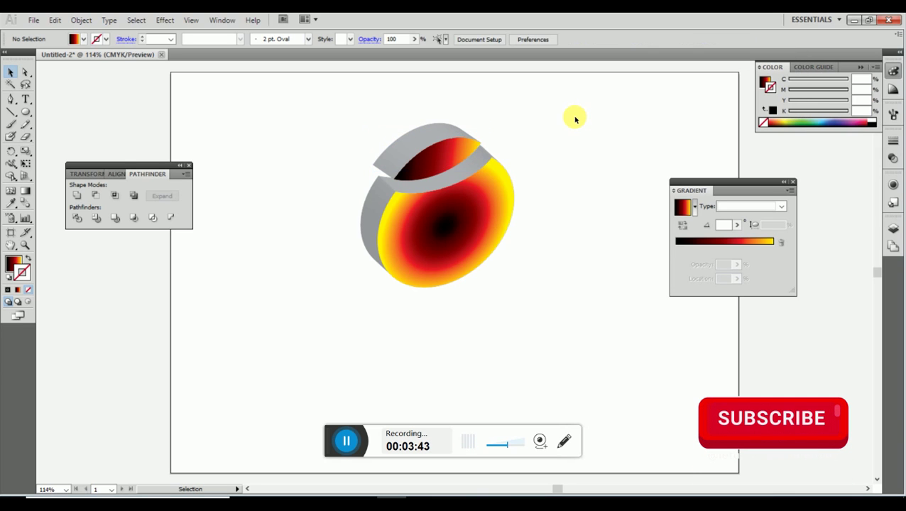
pyautogui.moveTo(421, 157)
pyautogui.mouseDown()
pyautogui.moveTo(440, 168)
pyautogui.moveTo(433, 172)
pyautogui.mouseUp()
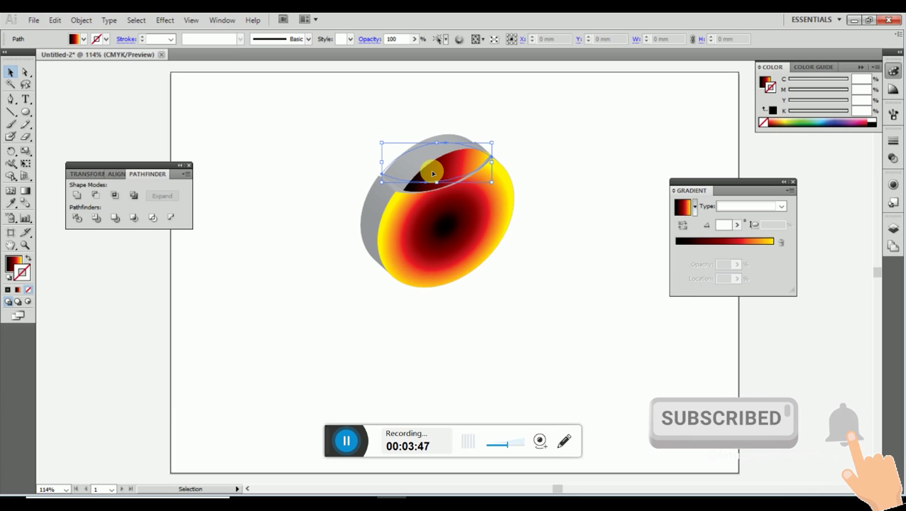
# - Nudge the extruded leaf up slightly and select the disc body
pyautogui.press('Up')
pyautogui.press('Up')
pyautogui.press('Up')
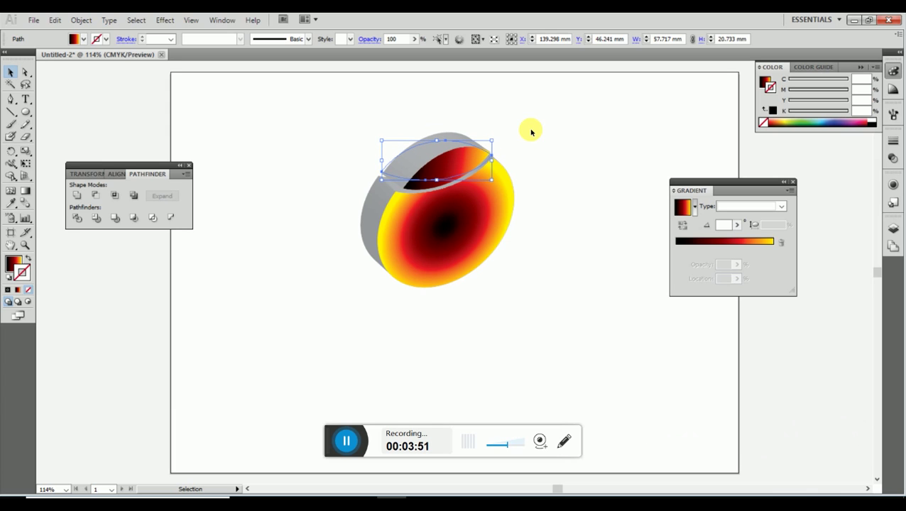
pyautogui.click(531, 133)
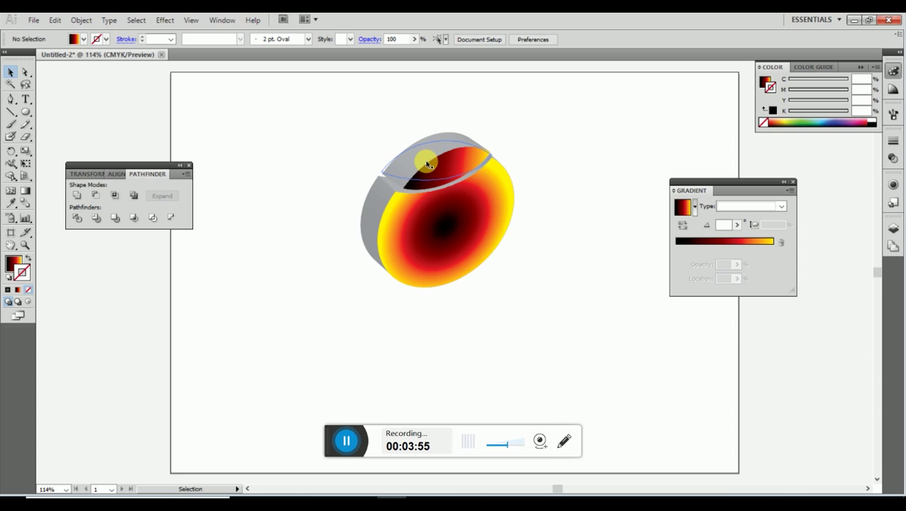
pyautogui.click(366, 213)
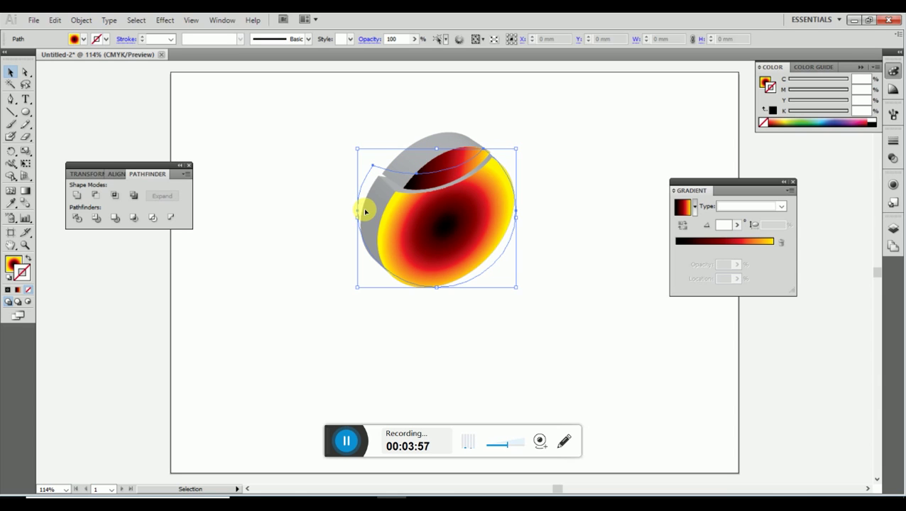
pyautogui.click(318, 217)
pyautogui.click(378, 207)
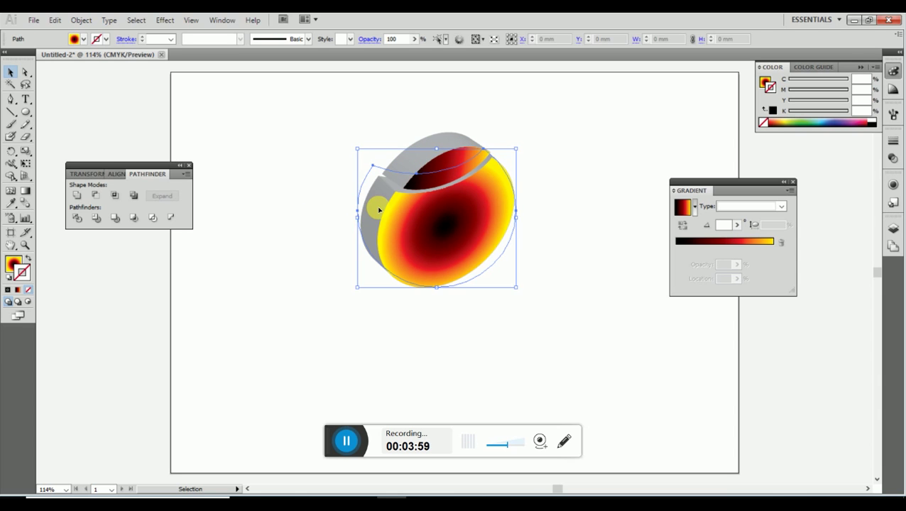
# - Expand the 3D disc's appearance into an editable group of paths
pyautogui.click(83, 21)
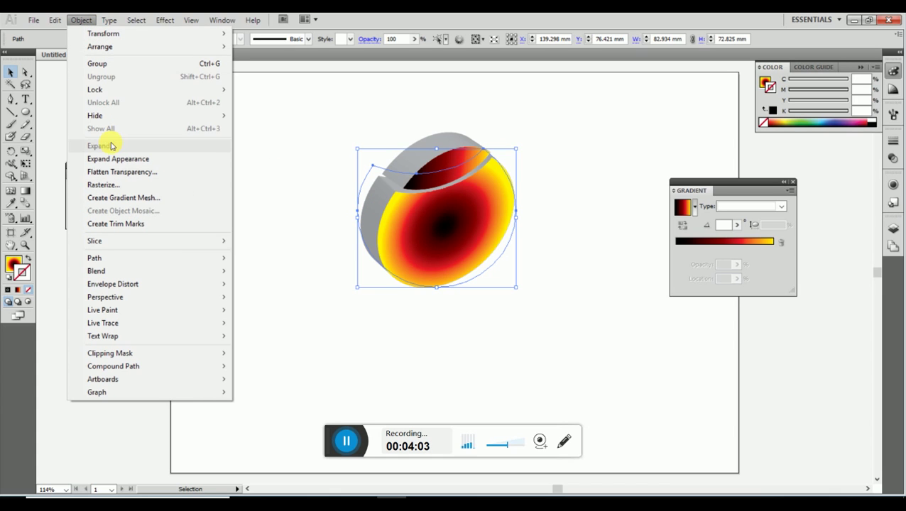
pyautogui.click(294, 181)
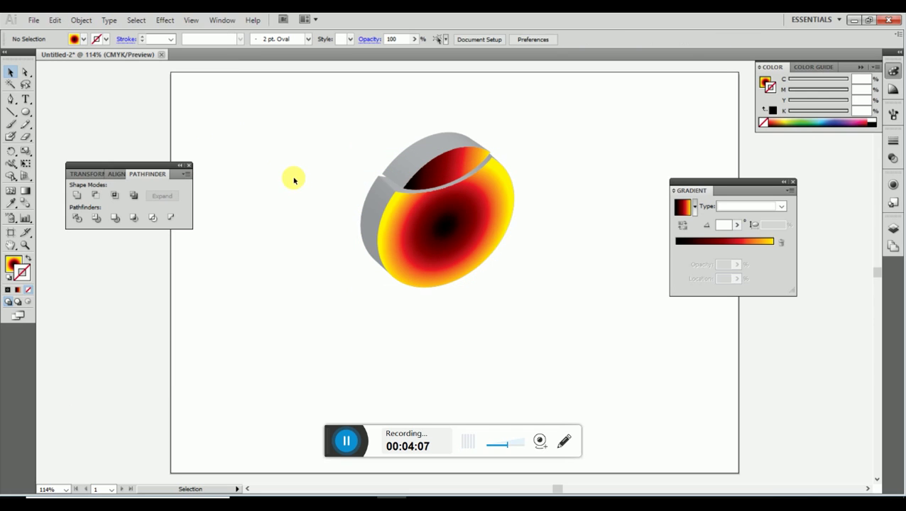
pyautogui.click(390, 199)
pyautogui.click(71, 21)
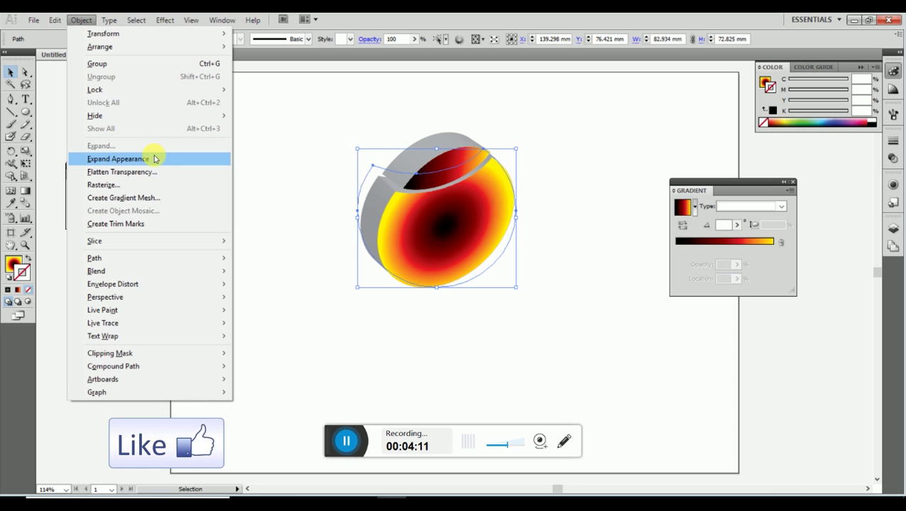
pyautogui.click(155, 159)
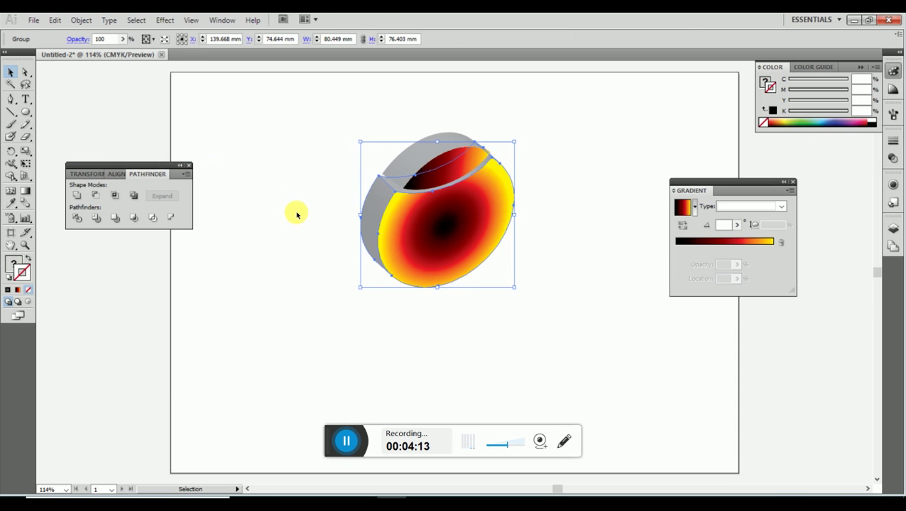
# - Ungroup the expanded disc group and select its grey left side pieces
pyautogui.click(298, 215)
pyautogui.click(364, 219)
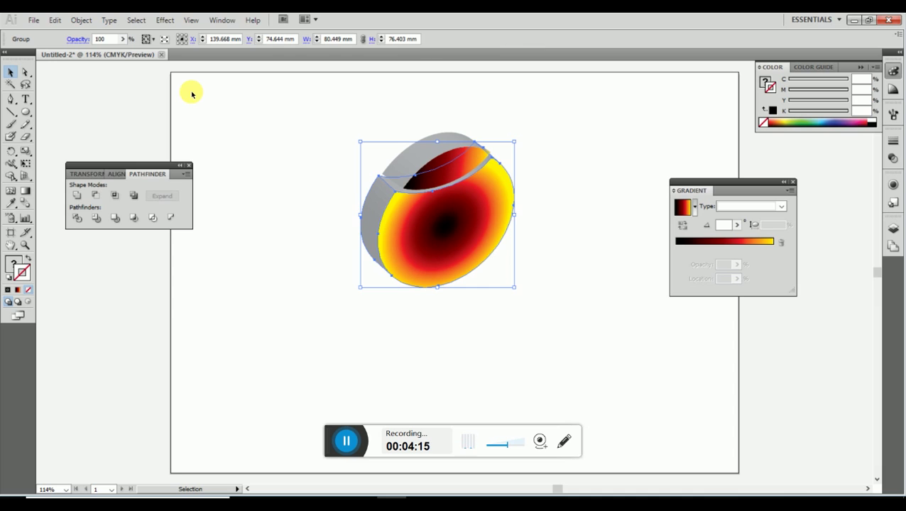
pyautogui.click(80, 20)
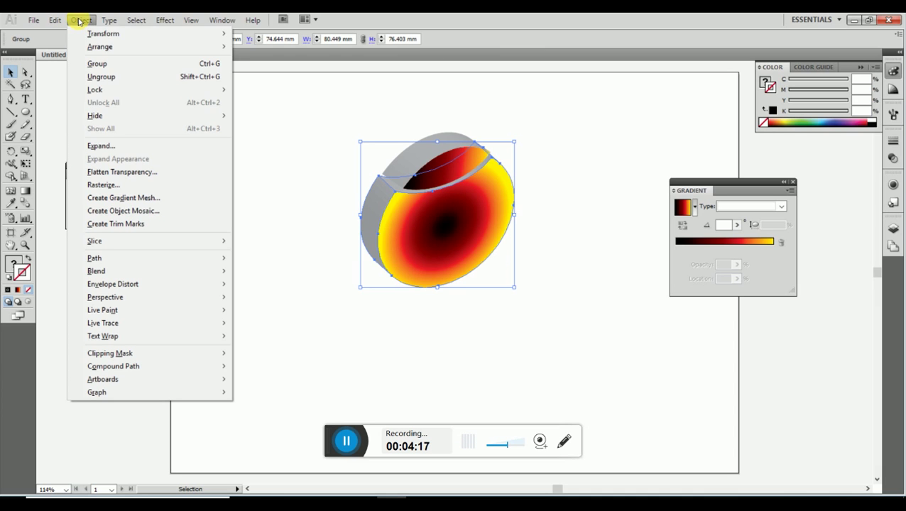
pyautogui.press('Escape')
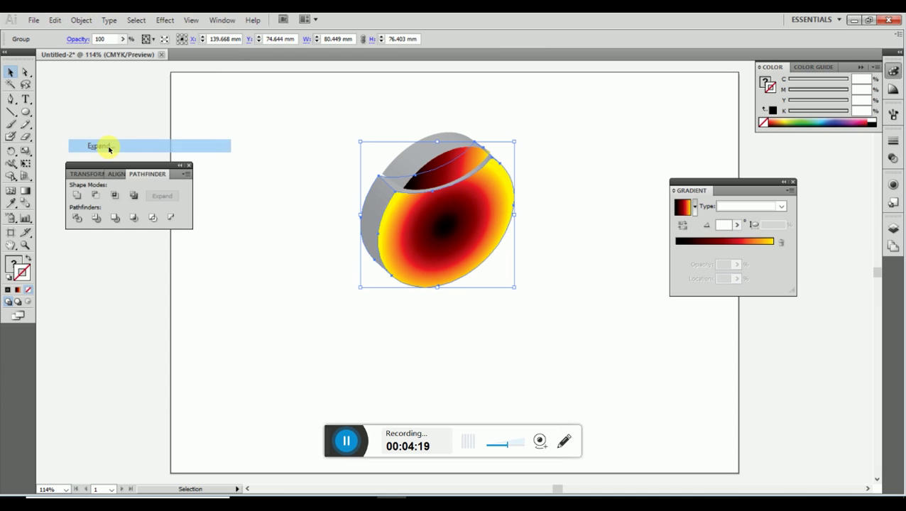
pyautogui.click(233, 182)
pyautogui.click(367, 224)
pyautogui.click(81, 20)
pyautogui.click(103, 78)
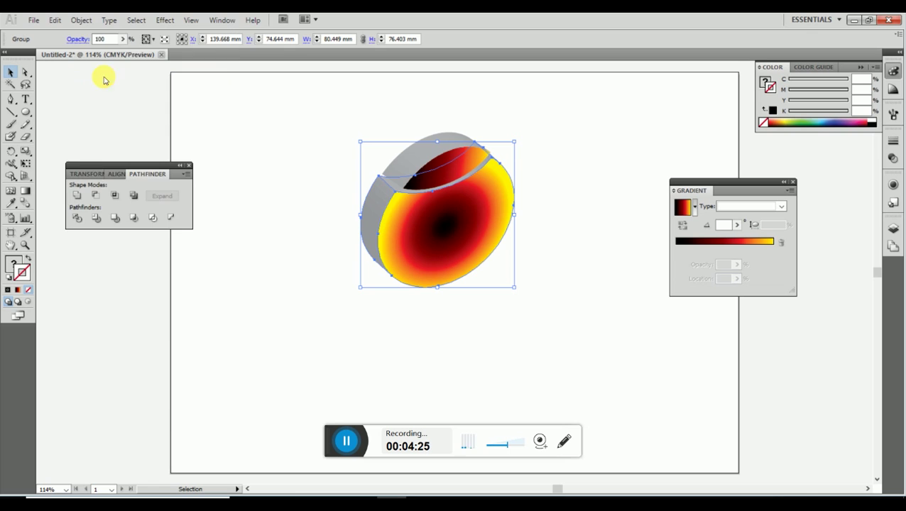
pyautogui.click(82, 23)
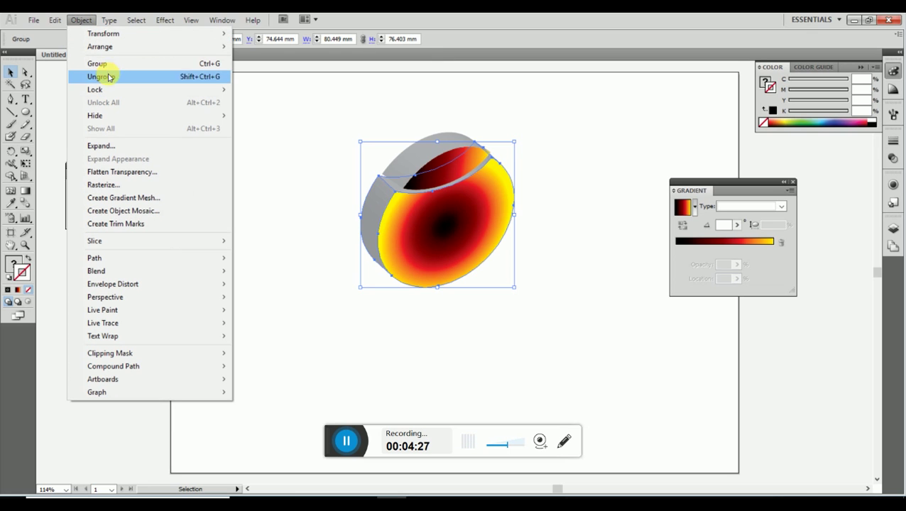
pyautogui.click(107, 76)
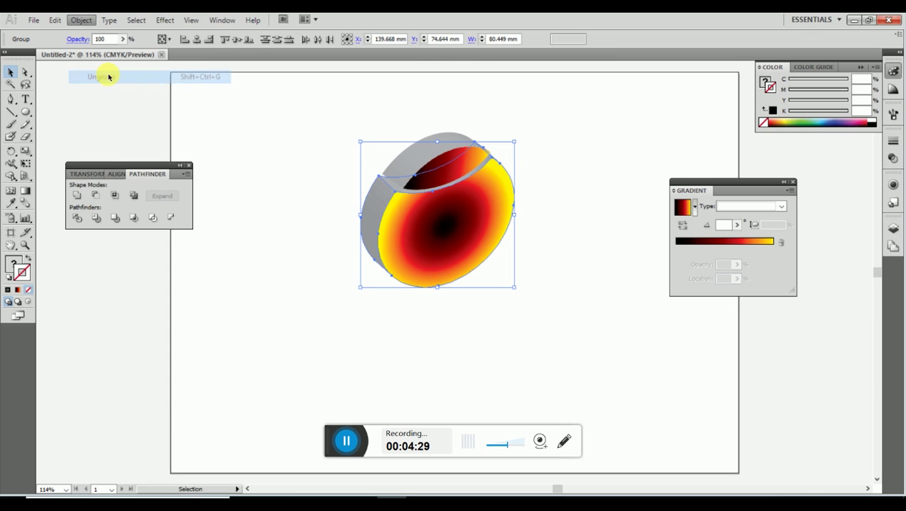
pyautogui.click(303, 164)
pyautogui.click(369, 207)
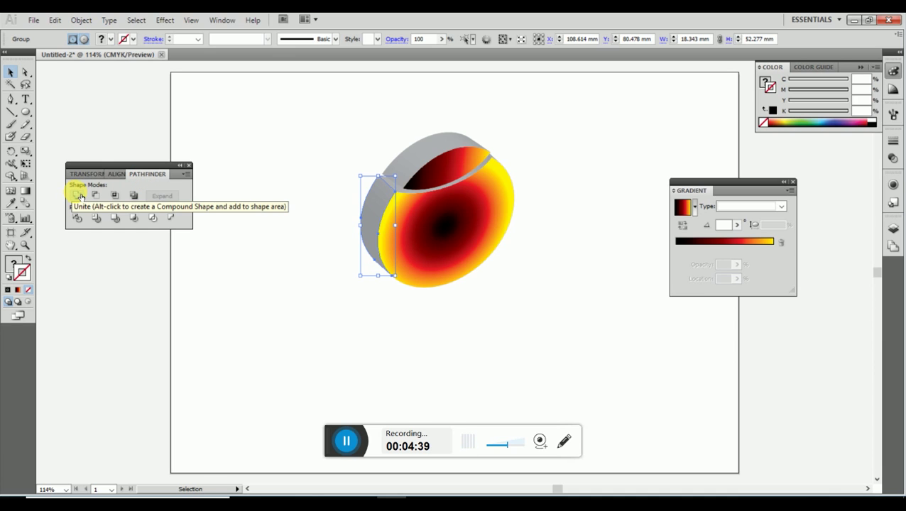
# - Unite the grey left side pieces, then the top slice pieces, into single shapes
pyautogui.click(79, 195)
pyautogui.click(289, 263)
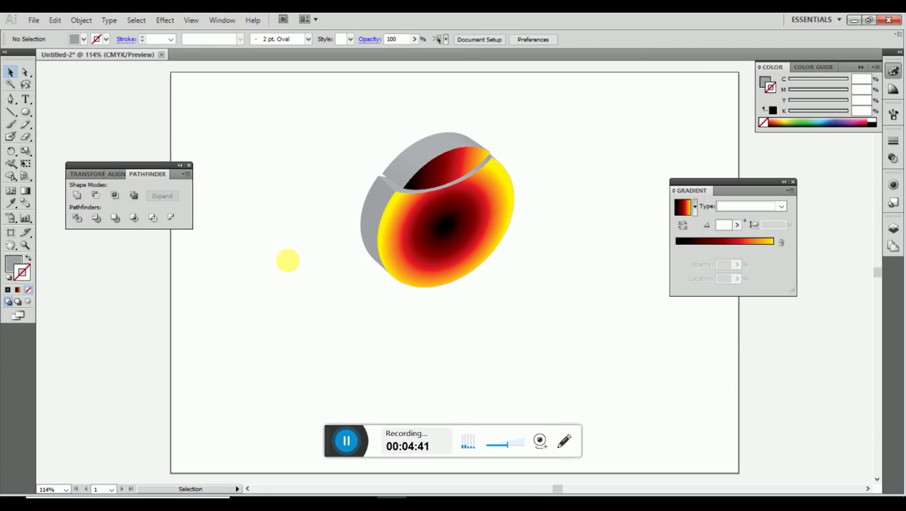
pyautogui.moveTo(392, 205); pyautogui.dragTo(393, 189)
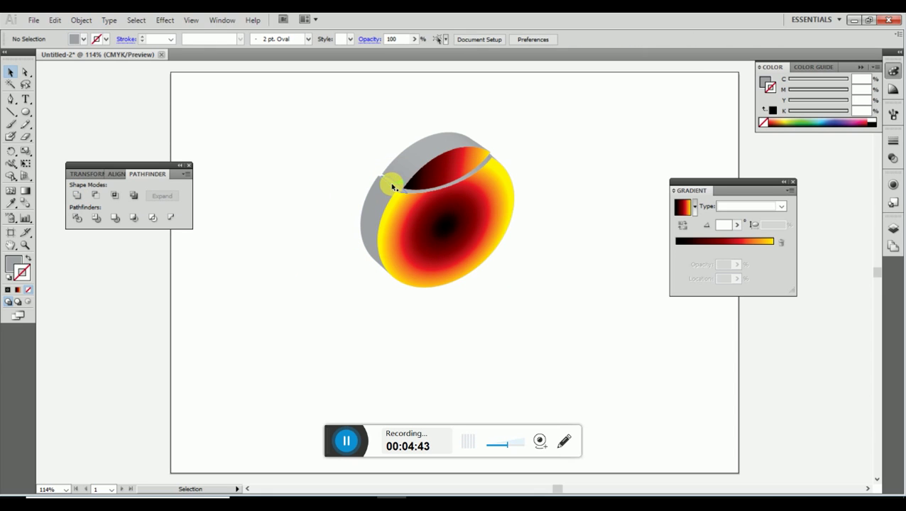
pyautogui.click(392, 186)
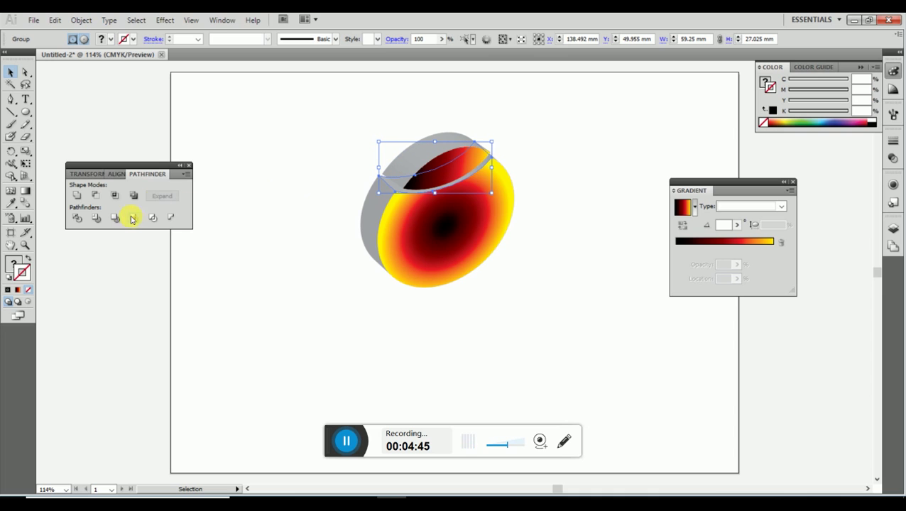
pyautogui.click(83, 201)
pyautogui.click(323, 248)
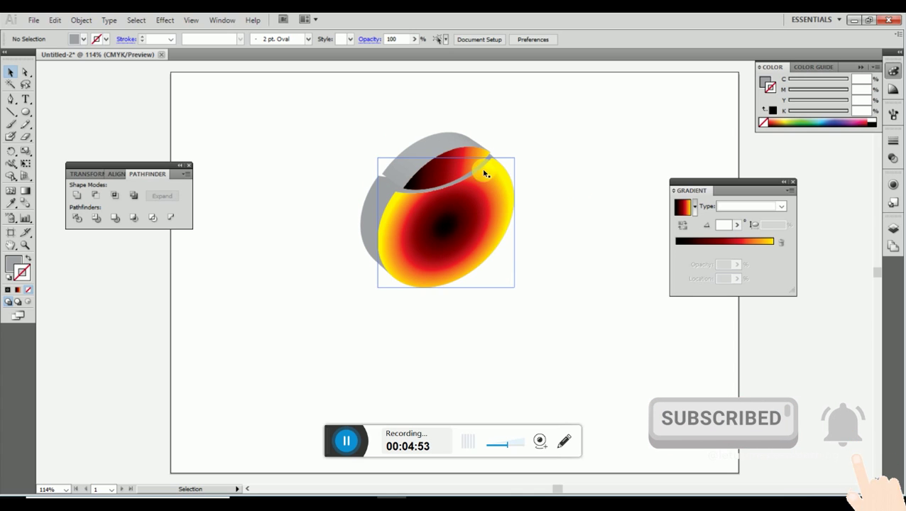
# - Expand the top slice's appearance into an editable group of about 56.6 × 30.2 mm
pyautogui.click(446, 155)
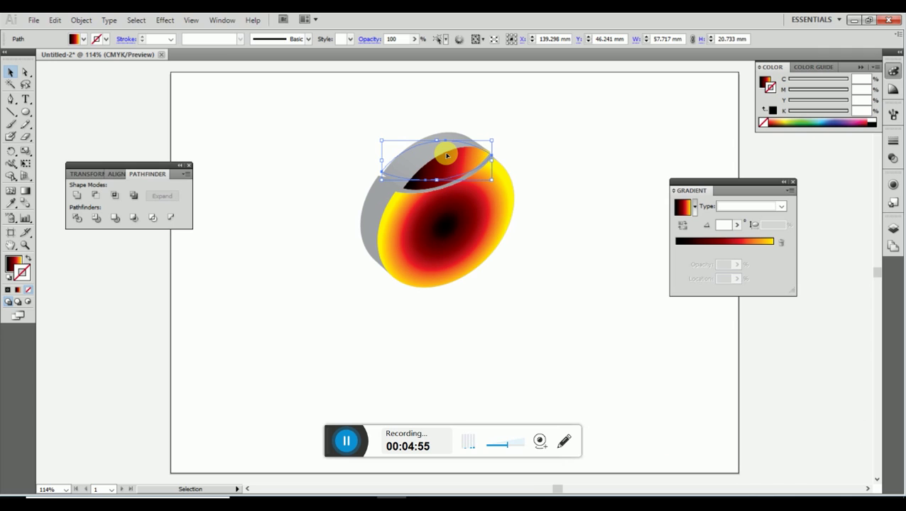
pyautogui.click(82, 20)
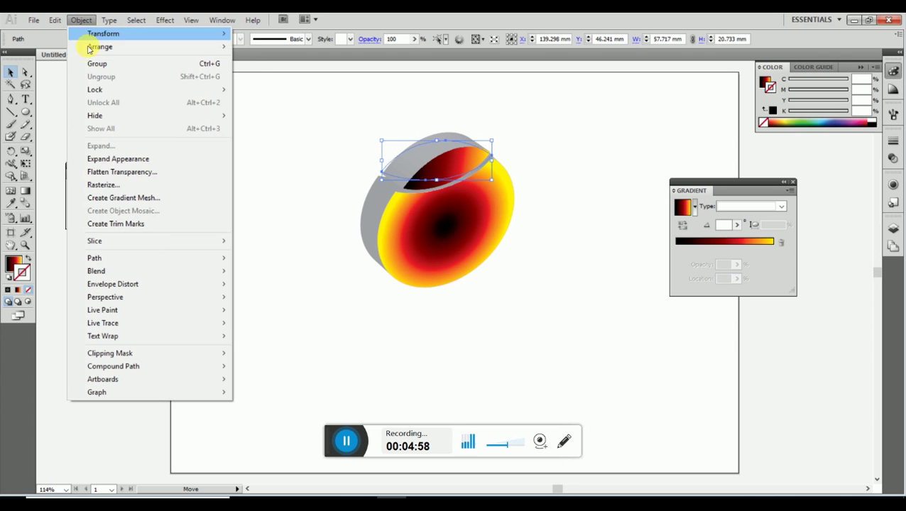
pyautogui.click(126, 162)
pyautogui.click(320, 199)
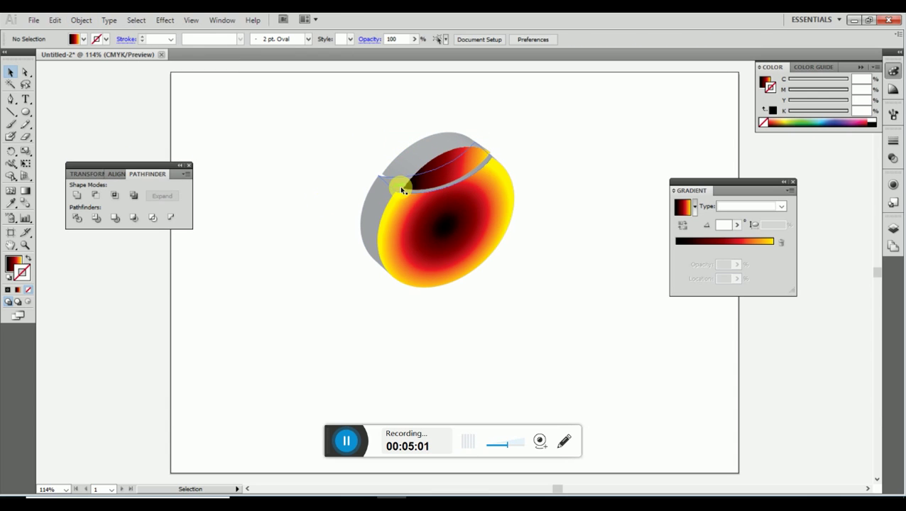
pyautogui.click(411, 161)
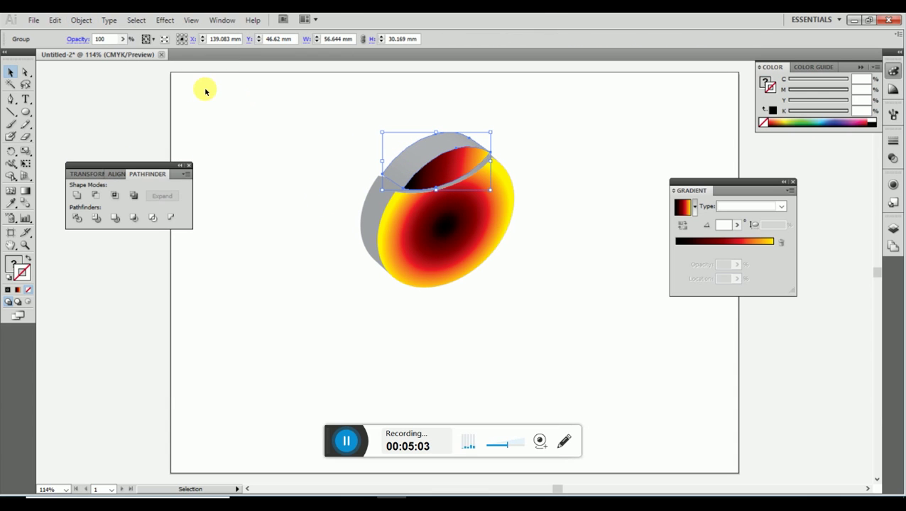
pyautogui.click(83, 20)
pyautogui.click(114, 146)
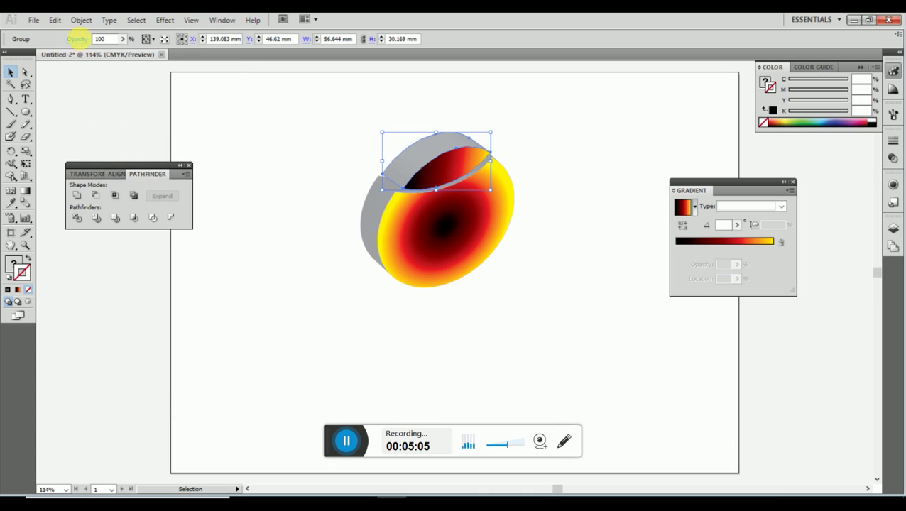
pyautogui.click(78, 20)
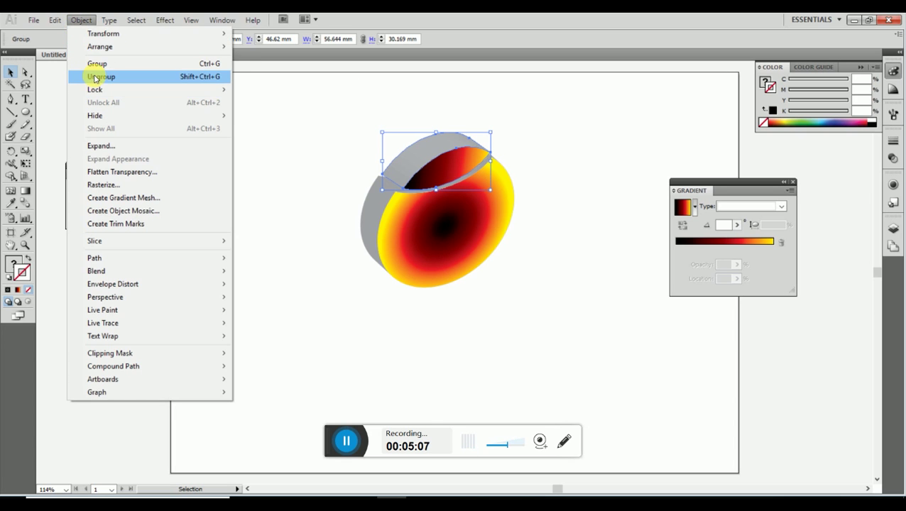
# - Ungroup the top cap, unite its pieces into one path, and reposition the dark cap piece
pyautogui.click(91, 74)
pyautogui.click(81, 20)
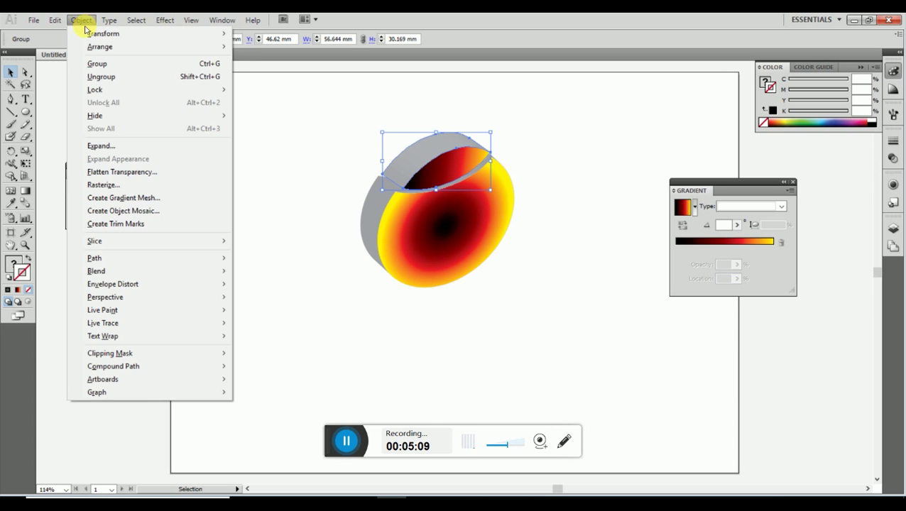
pyautogui.click(106, 76)
pyautogui.click(330, 165)
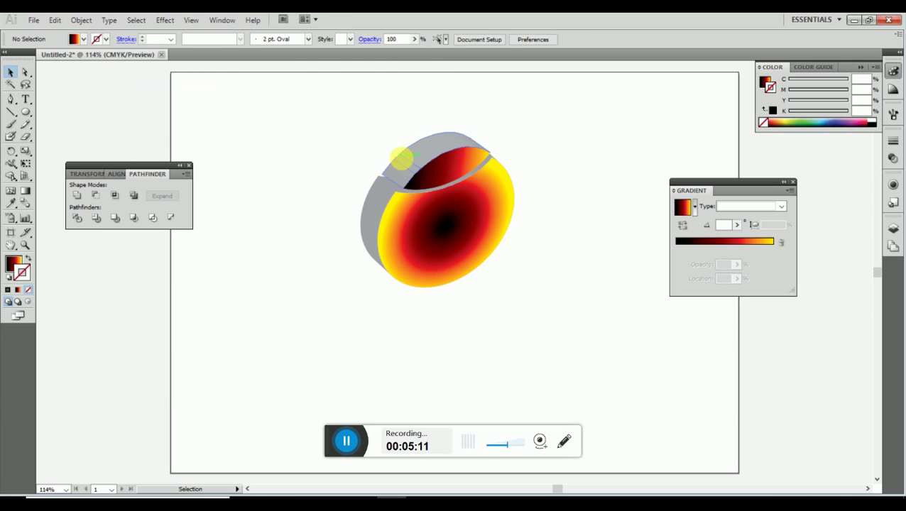
pyautogui.click(410, 162)
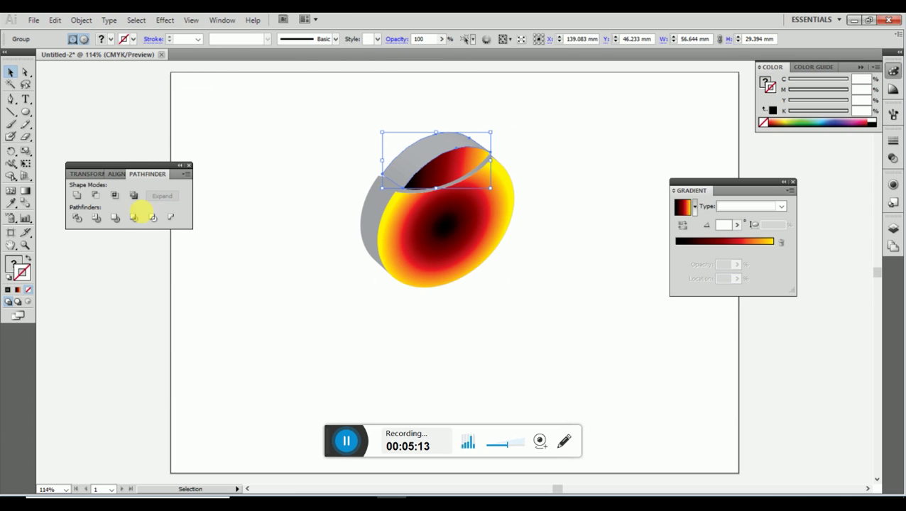
pyautogui.click(78, 196)
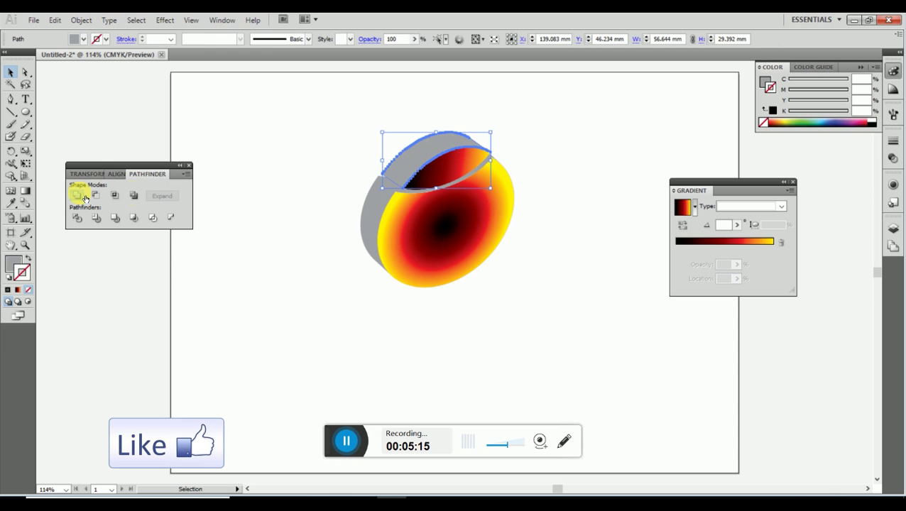
pyautogui.click(327, 245)
pyautogui.moveTo(441, 166); pyautogui.dragTo(412, 142)
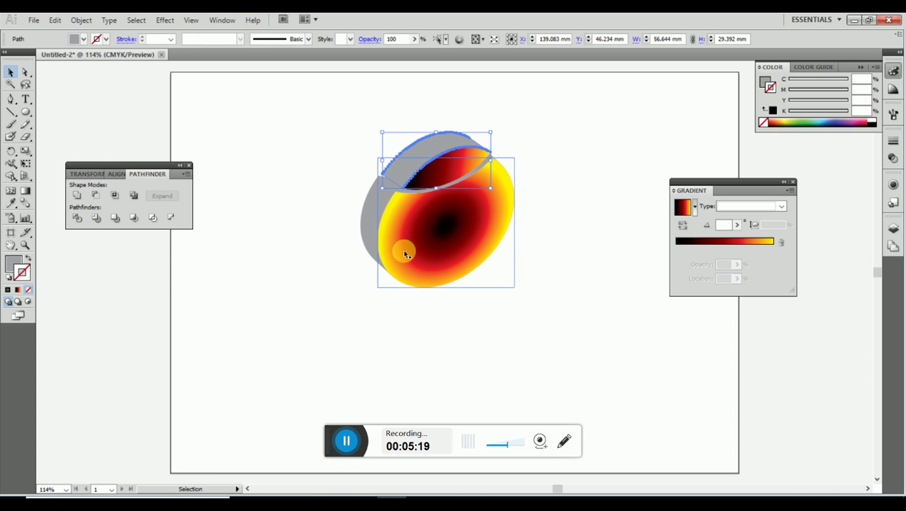
# - Fill the grey left side sliver with a gradient ending in yellow-green
pyautogui.click(371, 224)
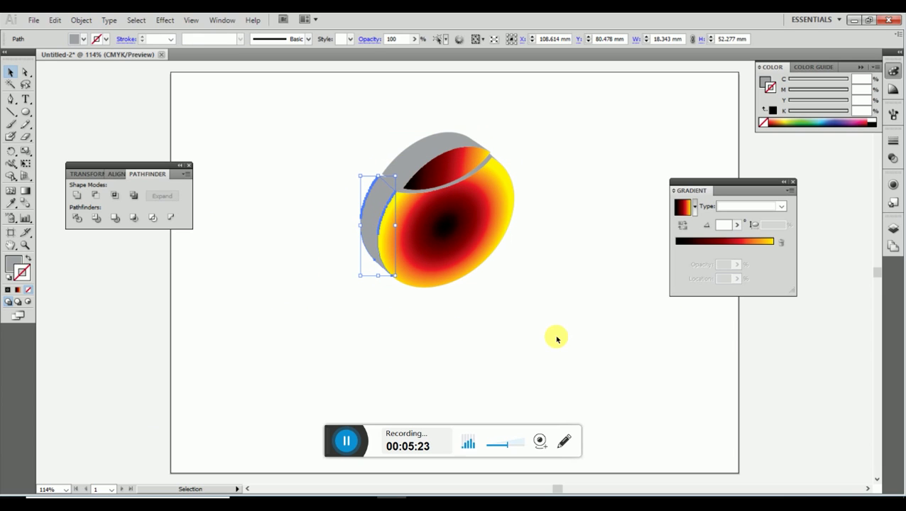
pyautogui.click(730, 241)
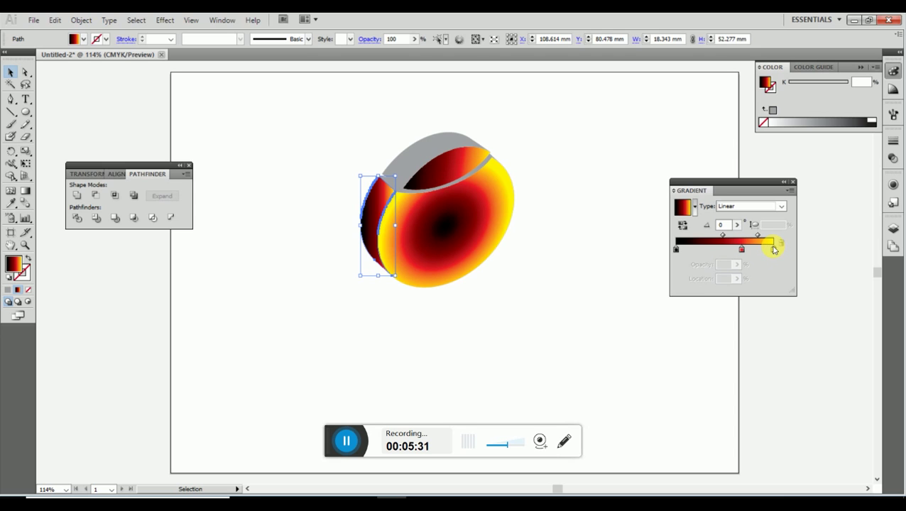
pyautogui.doubleClick(774, 250)
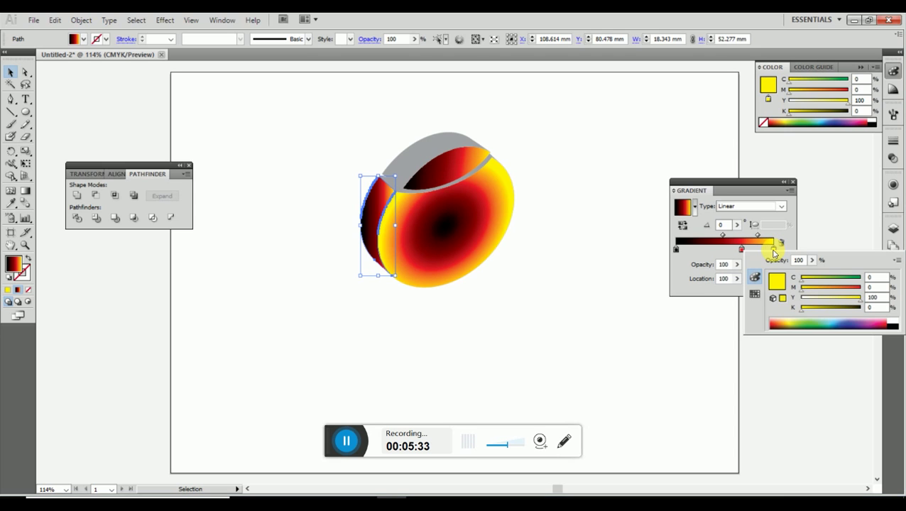
pyautogui.click(755, 293)
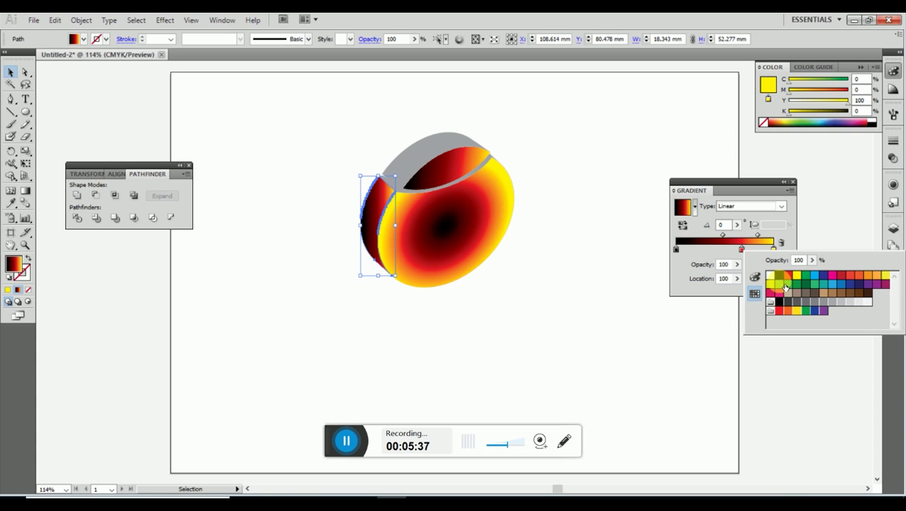
pyautogui.click(780, 284)
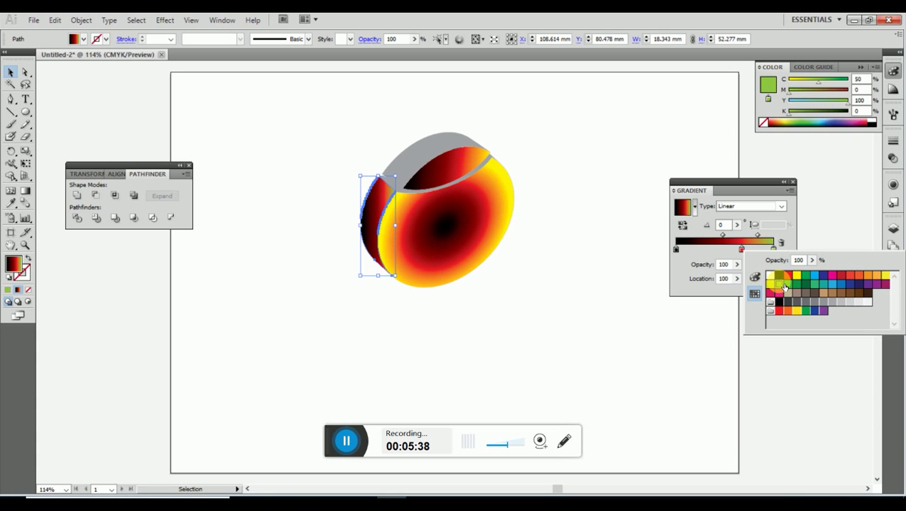
pyautogui.click(710, 264)
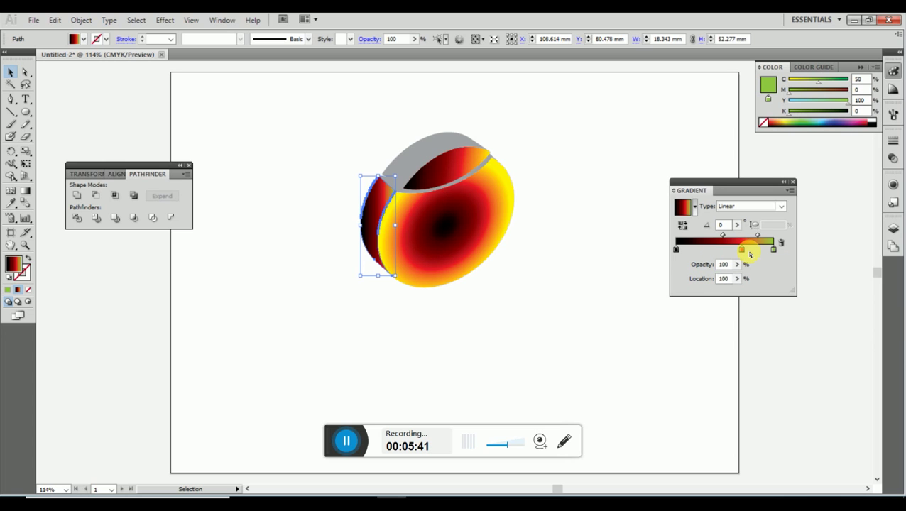
# - Add a green gradient stop at 67.2% and darken the starting stop to black
pyautogui.click(743, 251)
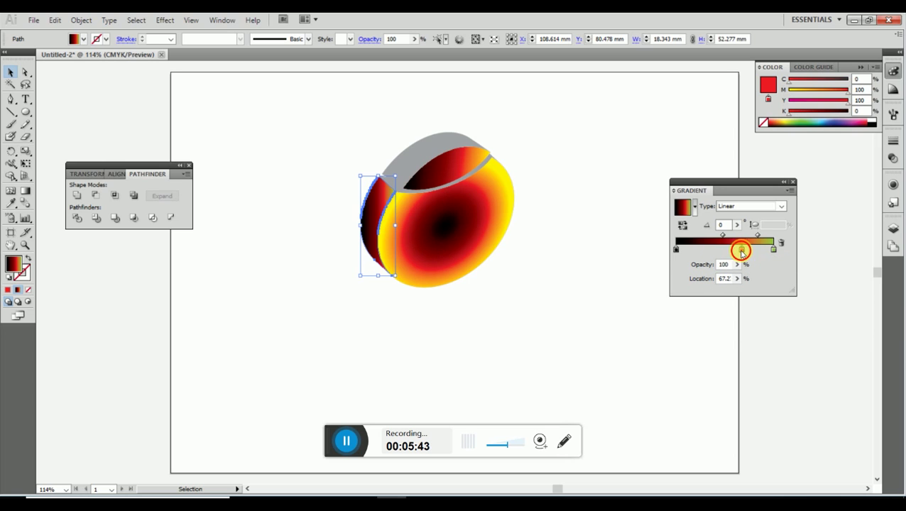
pyautogui.doubleClick(743, 251)
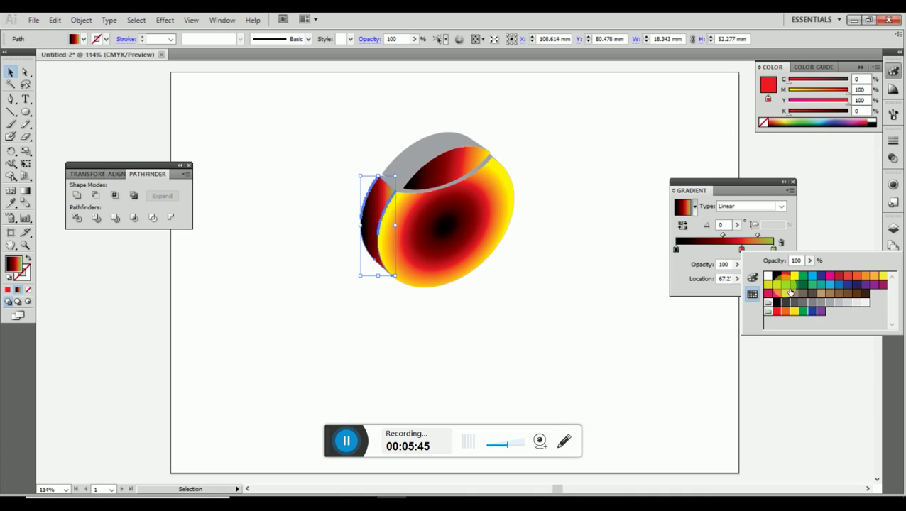
pyautogui.click(803, 276)
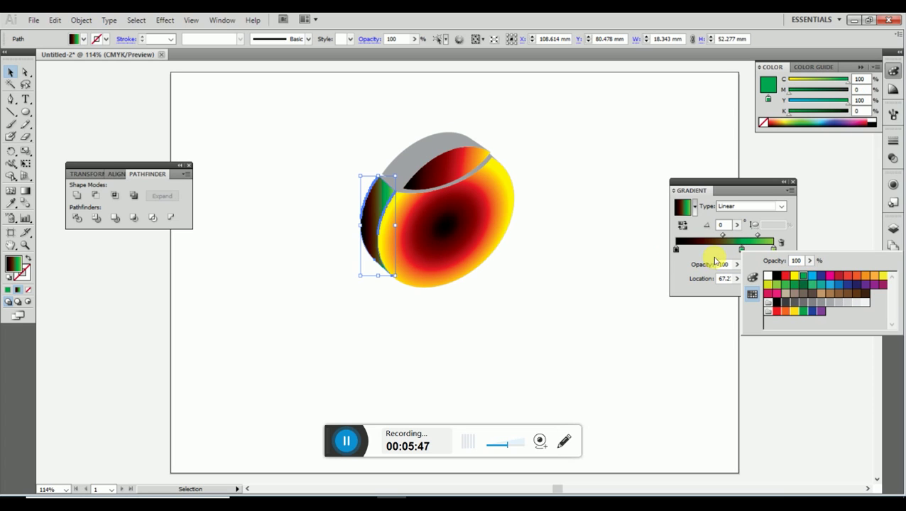
pyautogui.click(676, 250)
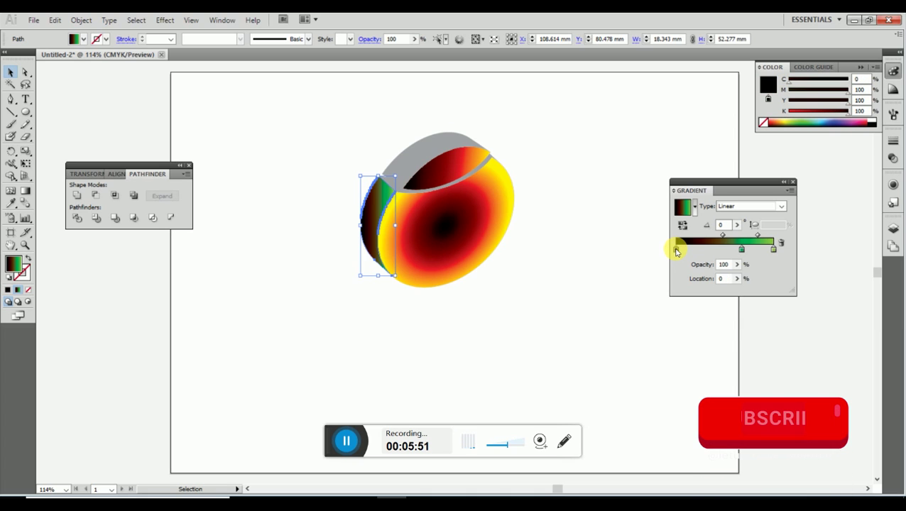
pyautogui.doubleClick(676, 250)
pyautogui.click(739, 274)
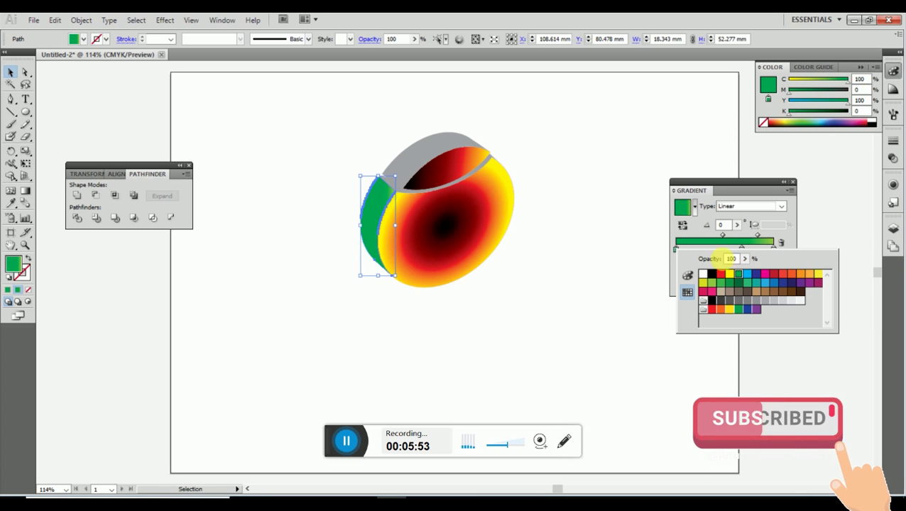
pyautogui.click(688, 276)
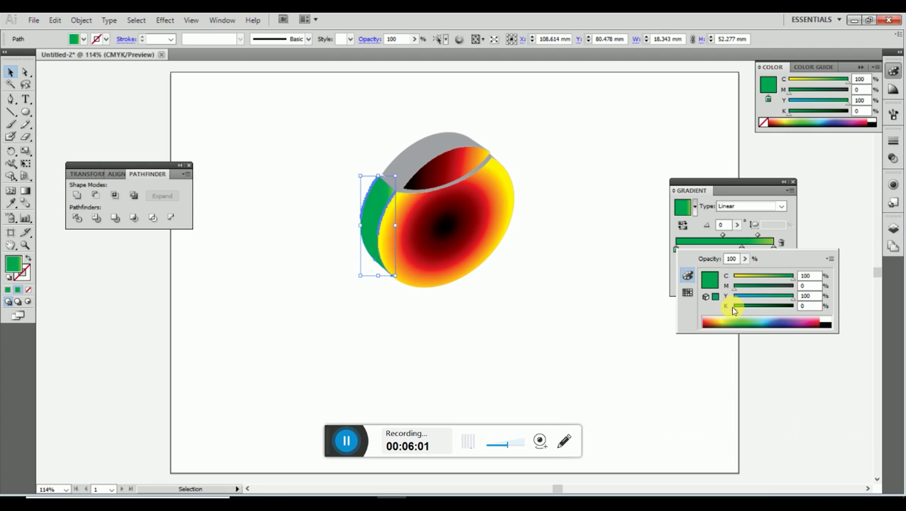
pyautogui.moveTo(734, 310); pyautogui.dragTo(795, 313)
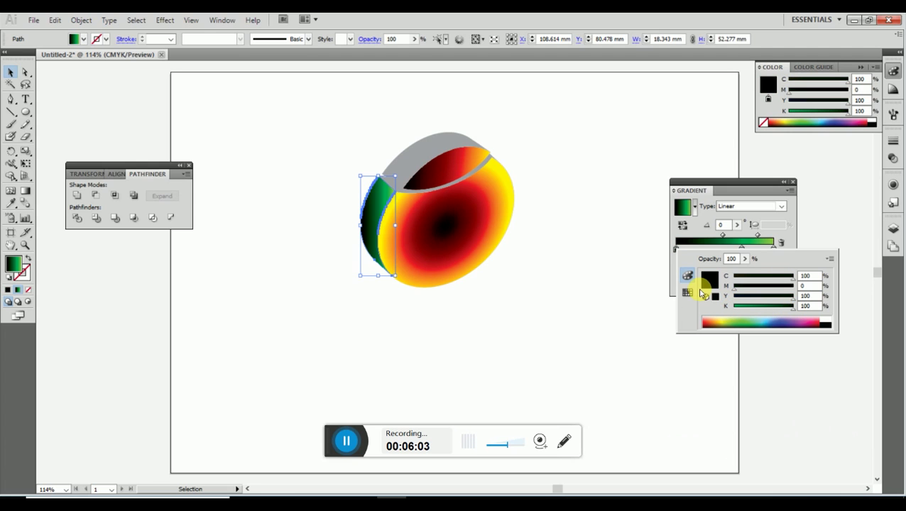
pyautogui.click(701, 193)
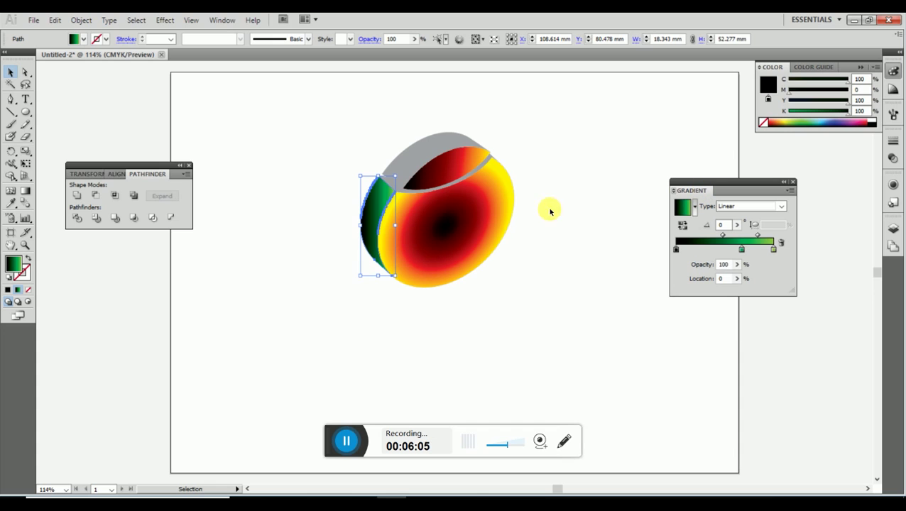
# - Redraw the side face gradient to run upward at about 72°, dark at the bottom
pyautogui.keyDown('shift'); pyautogui.click(460, 244); pyautogui.keyUp('shift')
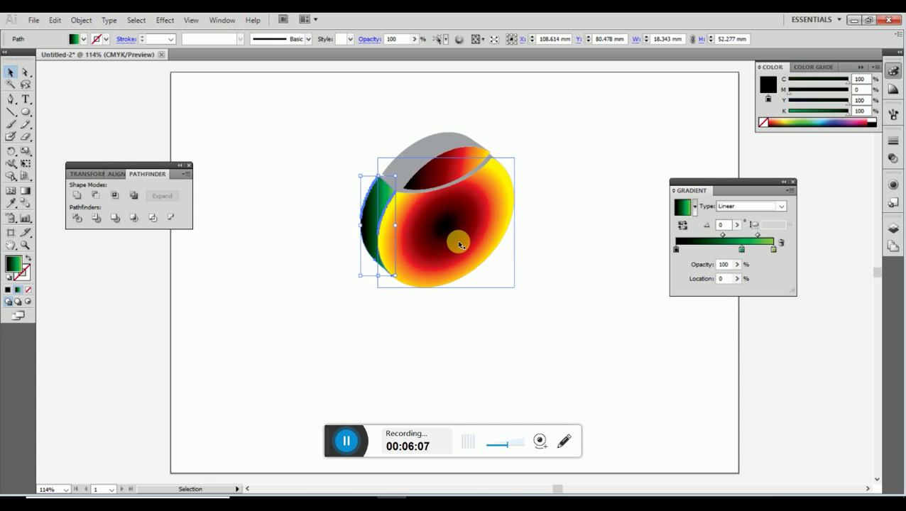
pyautogui.press('g')
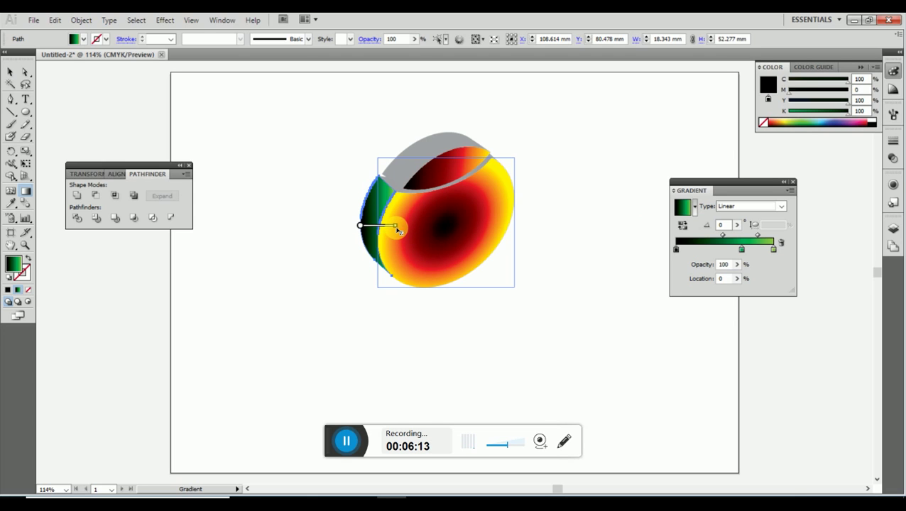
pyautogui.moveTo(381, 231); pyautogui.dragTo(391, 199)
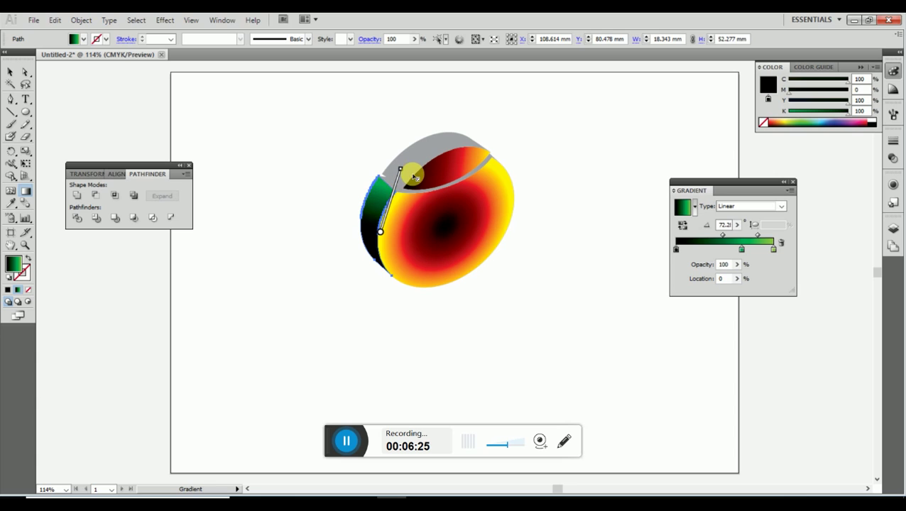
pyautogui.moveTo(379, 250); pyautogui.dragTo(398, 186)
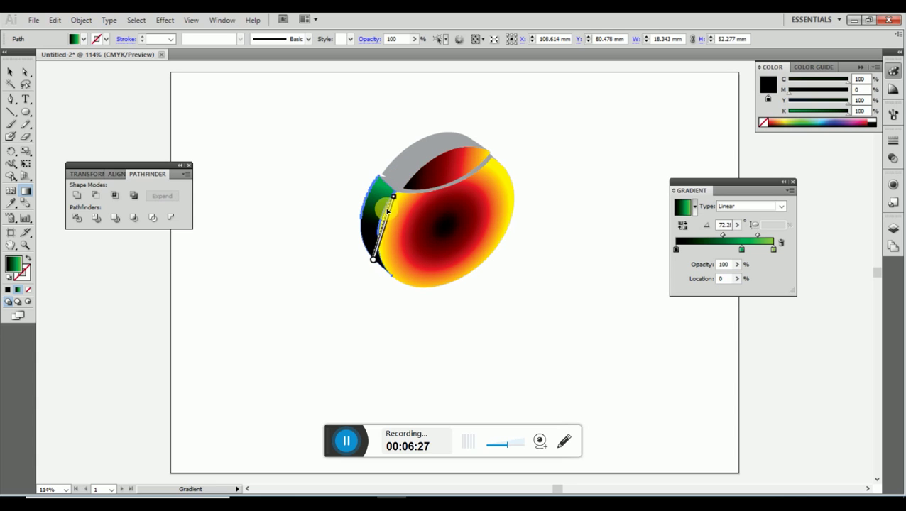
pyautogui.moveTo(371, 258); pyautogui.dragTo(391, 196)
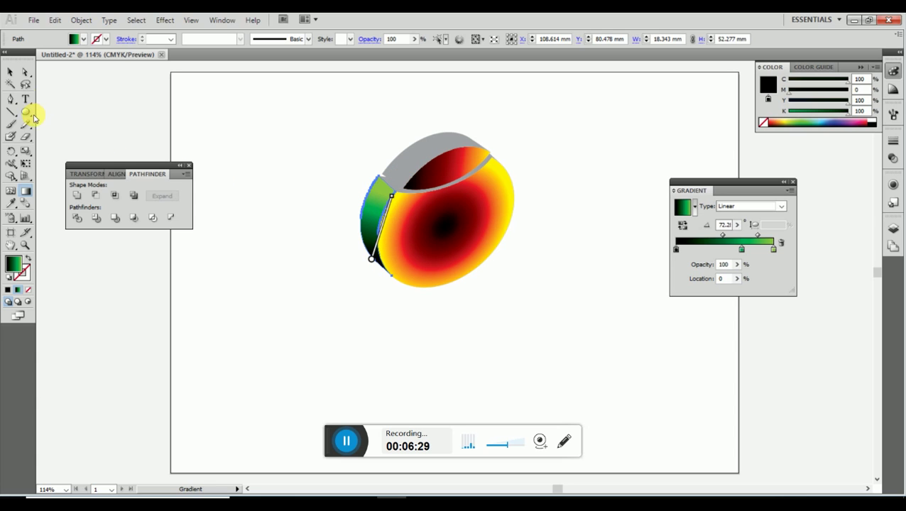
pyautogui.click(15, 75)
# - Fill the grey top face with the black-to-green gradient laid horizontally at 0°
pyautogui.click(295, 169)
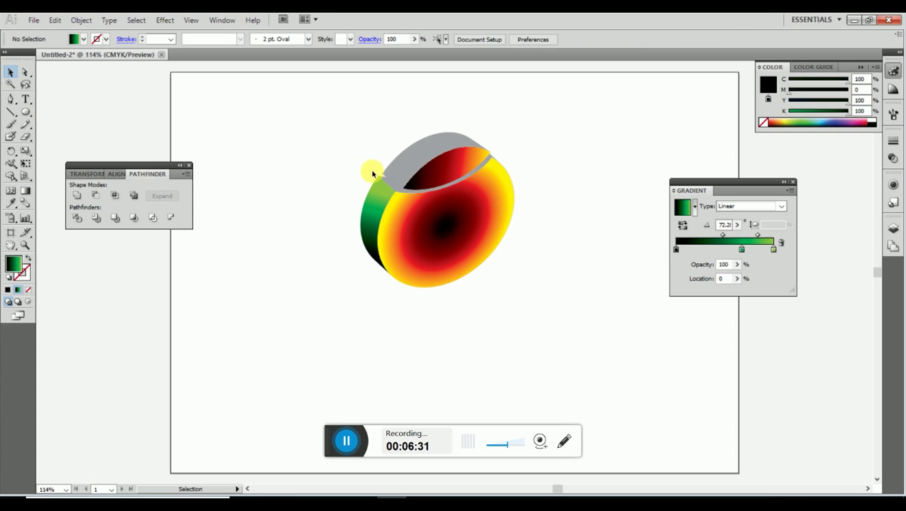
pyautogui.click(435, 152)
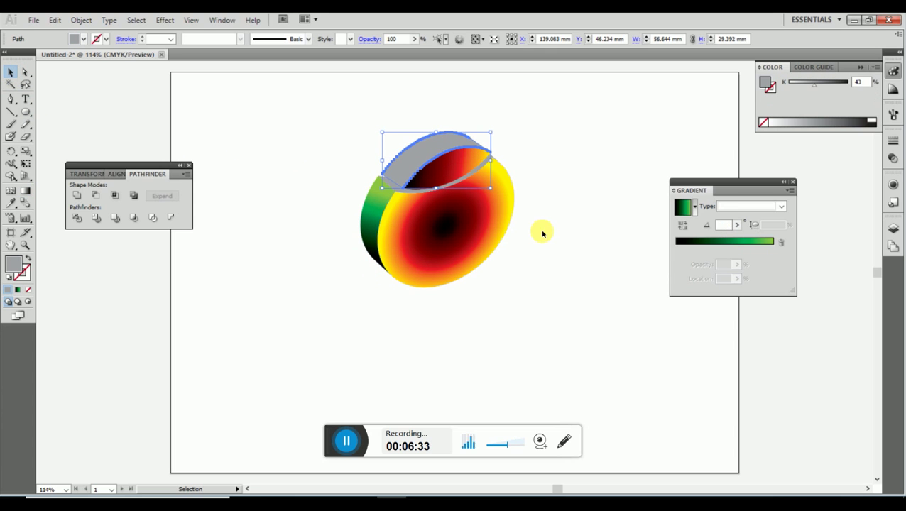
pyautogui.click(706, 242)
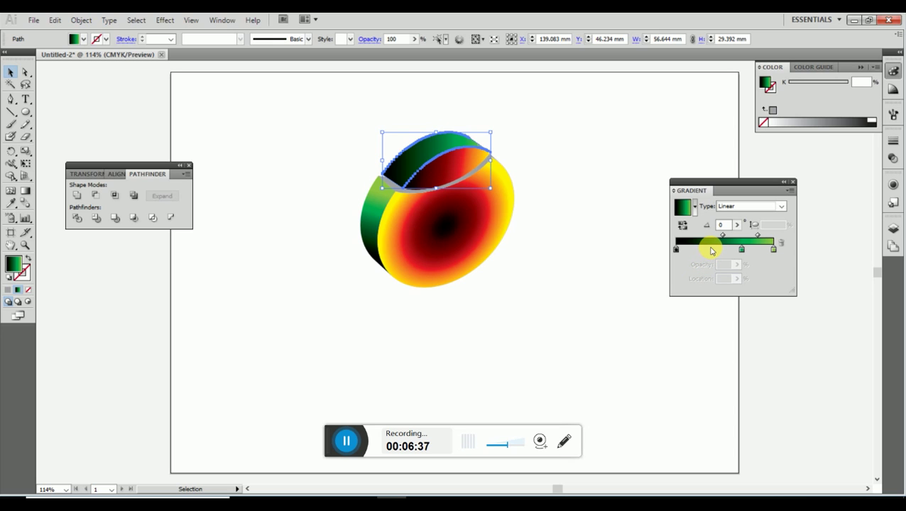
pyautogui.press('g')
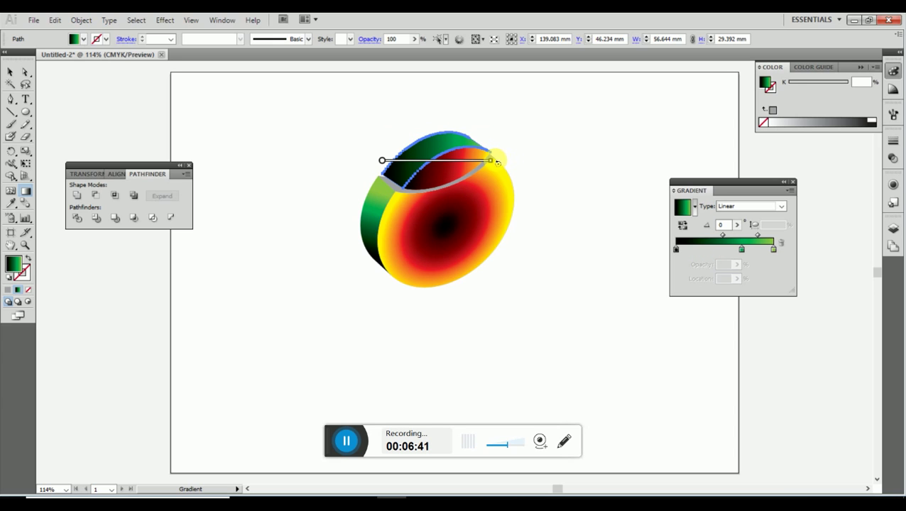
pyautogui.moveTo(382, 160)
pyautogui.mouseDown()
pyautogui.moveTo(499, 162)
pyautogui.moveTo(457, 162)
pyautogui.mouseUp()
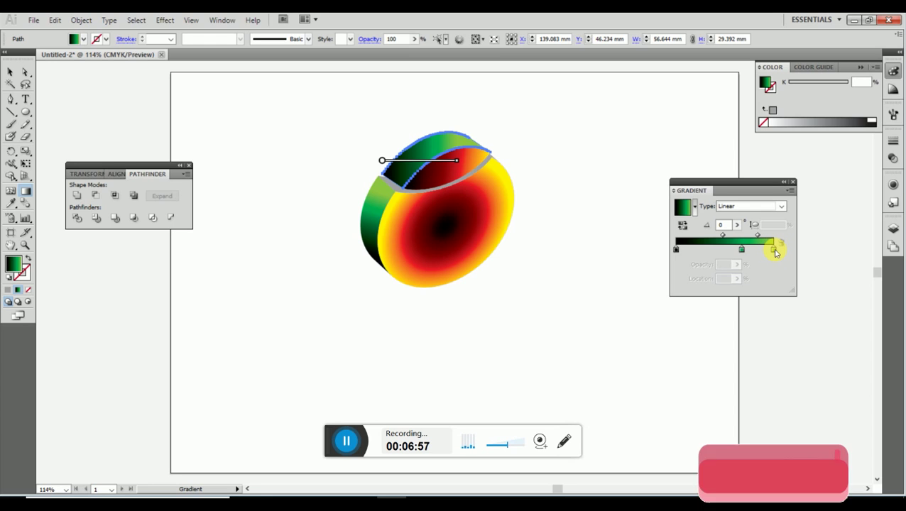
# - Lighten the top face gradient's end stop to yellow-green with C 28
pyautogui.doubleClick(773, 250)
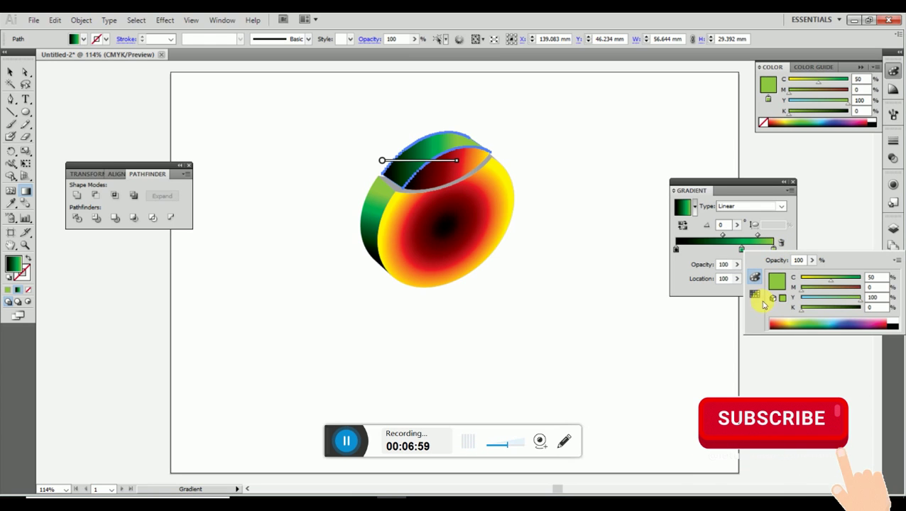
pyautogui.click(832, 285)
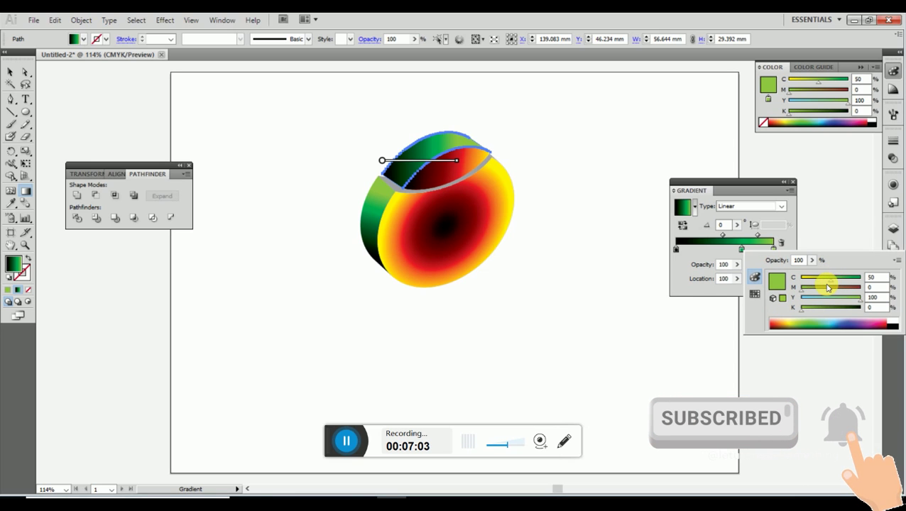
pyautogui.moveTo(818, 285); pyautogui.dragTo(816, 282)
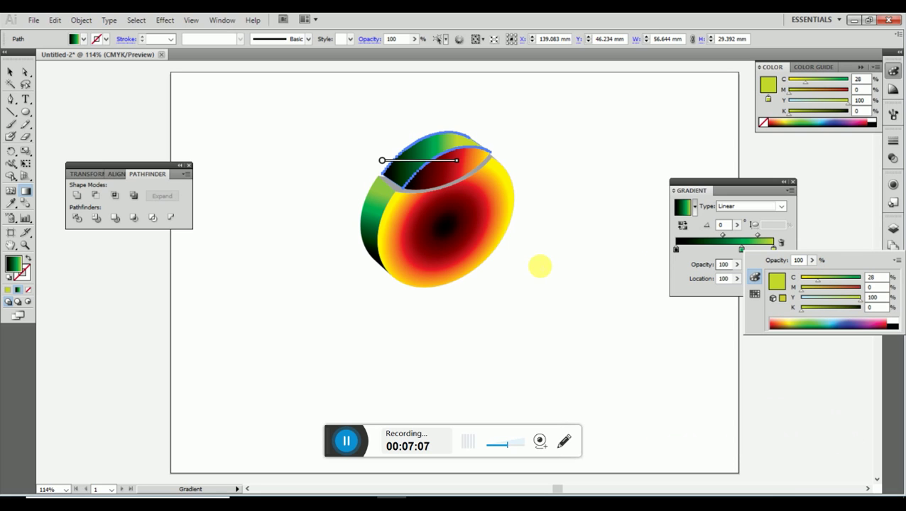
pyautogui.click(9, 73)
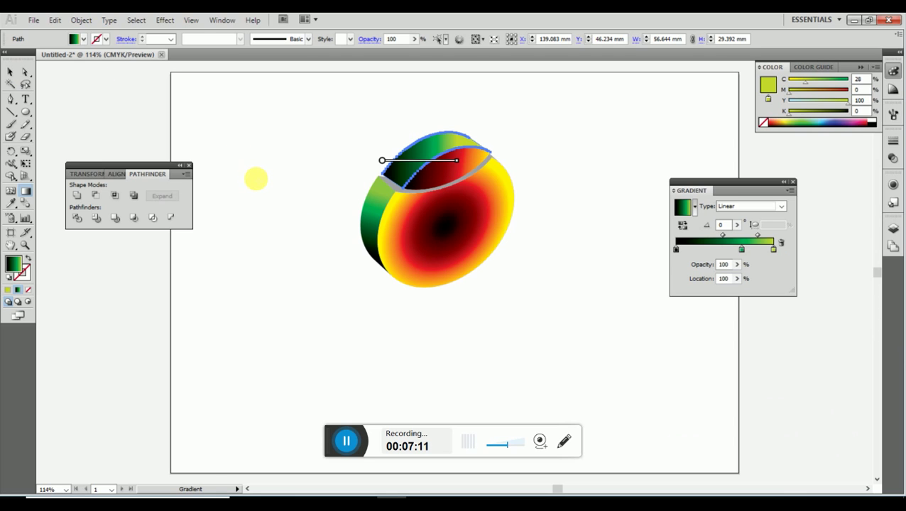
pyautogui.click(8, 73)
pyautogui.click(246, 140)
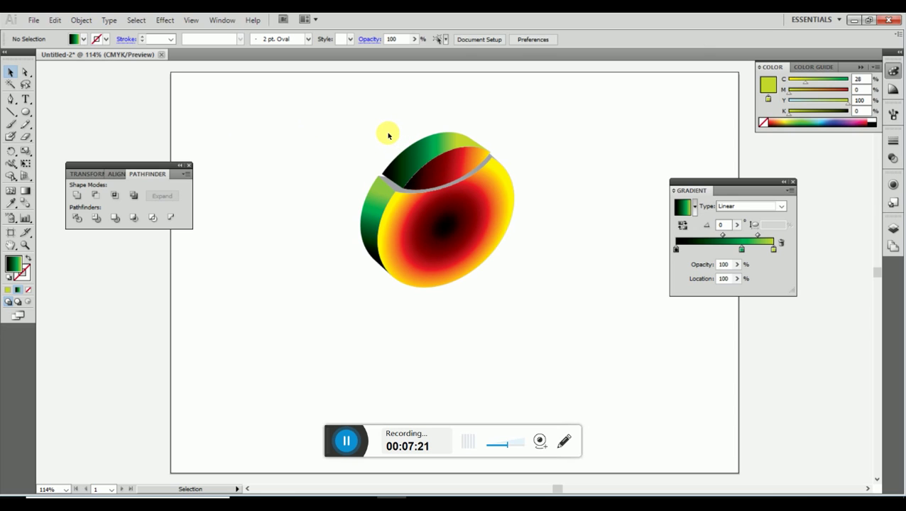
# - Redrag the top back strip's gradient so it fades green to black at a new angle
pyautogui.click(431, 154)
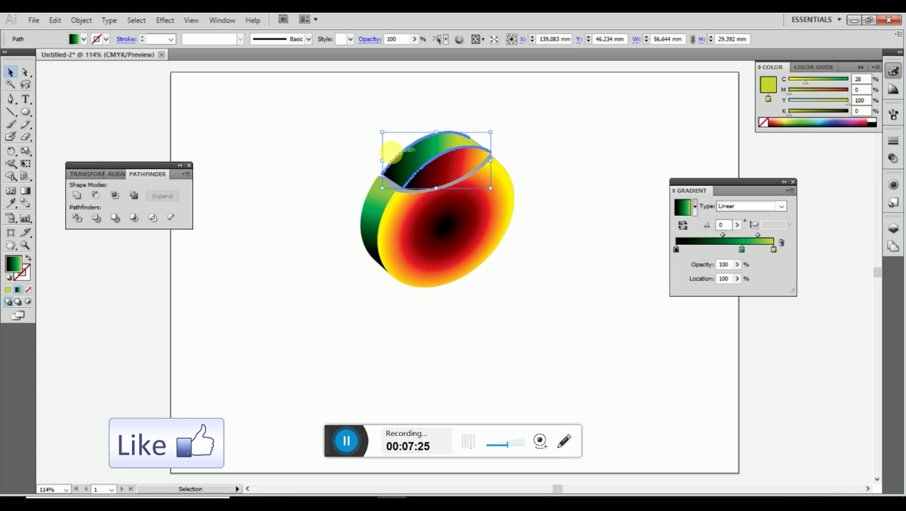
pyautogui.press('g')
pyautogui.moveTo(383, 161); pyautogui.dragTo(456, 160)
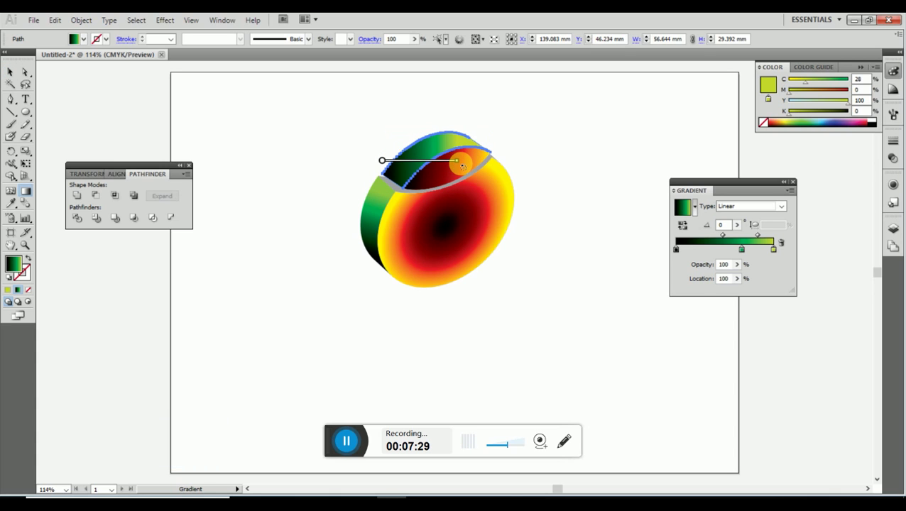
pyautogui.moveTo(385, 158); pyautogui.dragTo(355, 228)
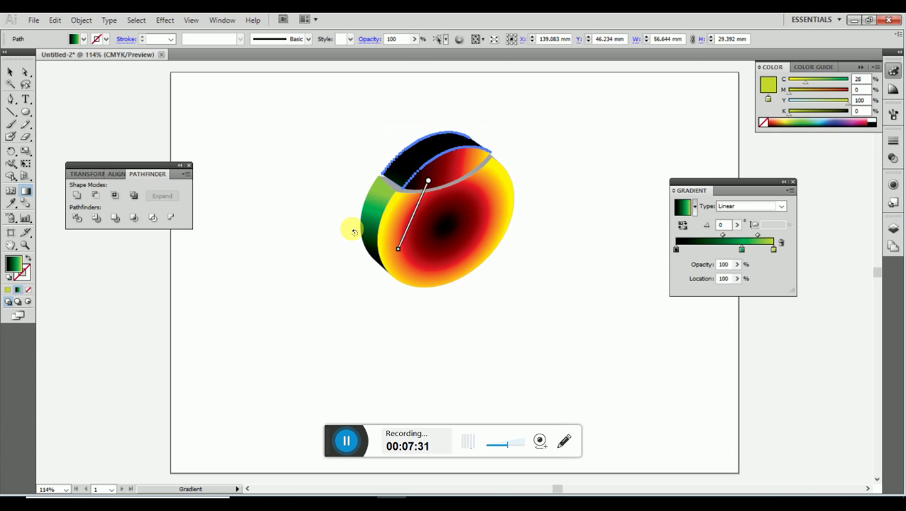
pyautogui.click(429, 196)
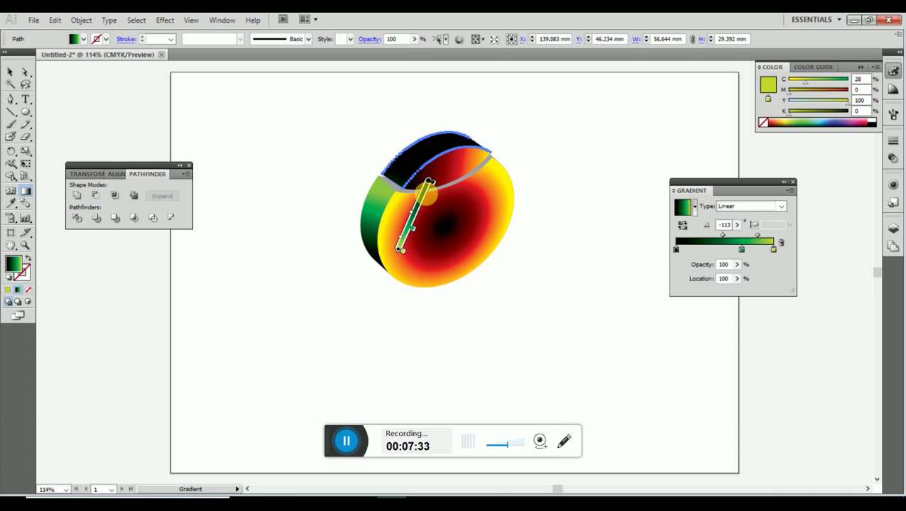
pyautogui.moveTo(426, 194); pyautogui.dragTo(423, 130)
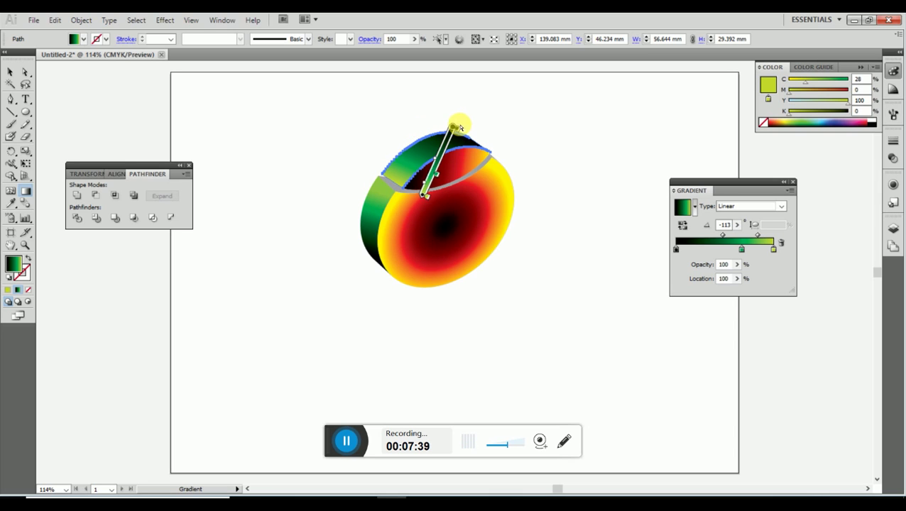
pyautogui.moveTo(441, 172)
pyautogui.mouseDown()
pyautogui.moveTo(424, 202)
pyautogui.moveTo(401, 177)
pyautogui.mouseUp()
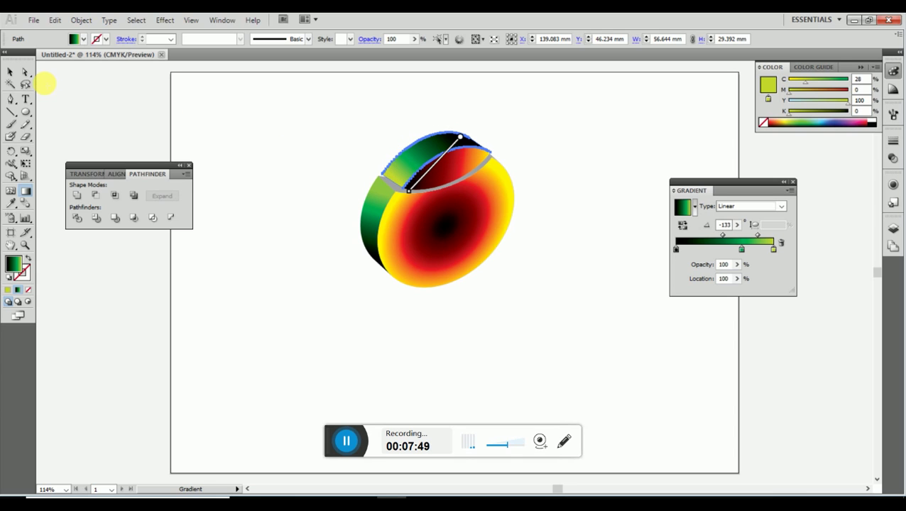
# - Set the left side gradient's end stop to yellow at C 18, M 0, Y 100, K 0
pyautogui.click(11, 73)
pyautogui.click(390, 202)
pyautogui.click(370, 186)
pyautogui.click(369, 195)
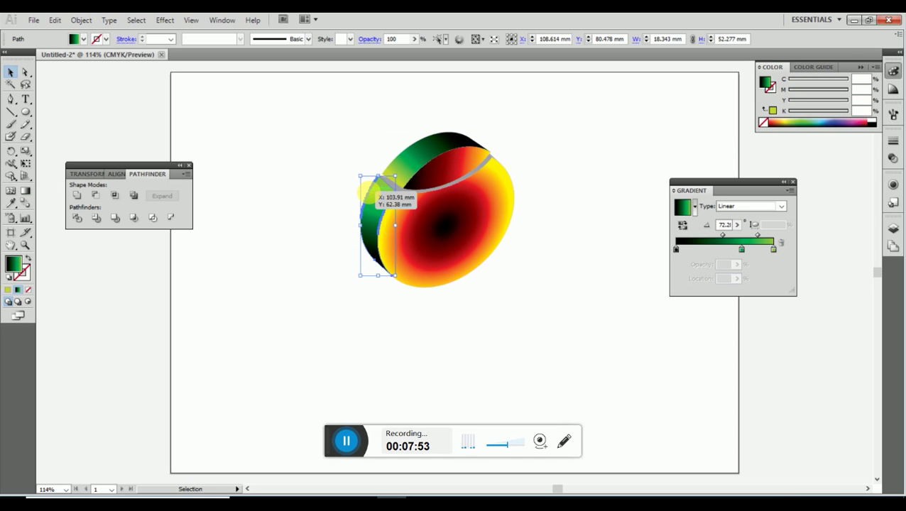
pyautogui.press('g')
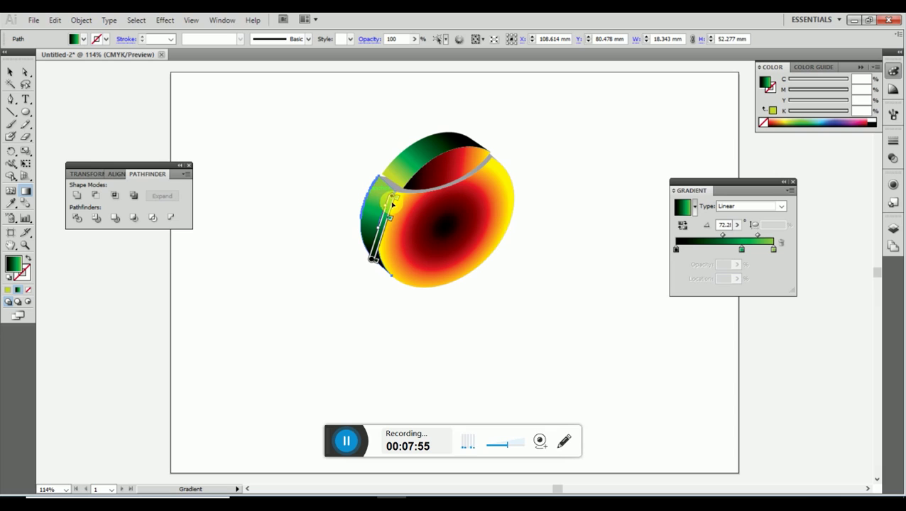
pyautogui.doubleClick(774, 253)
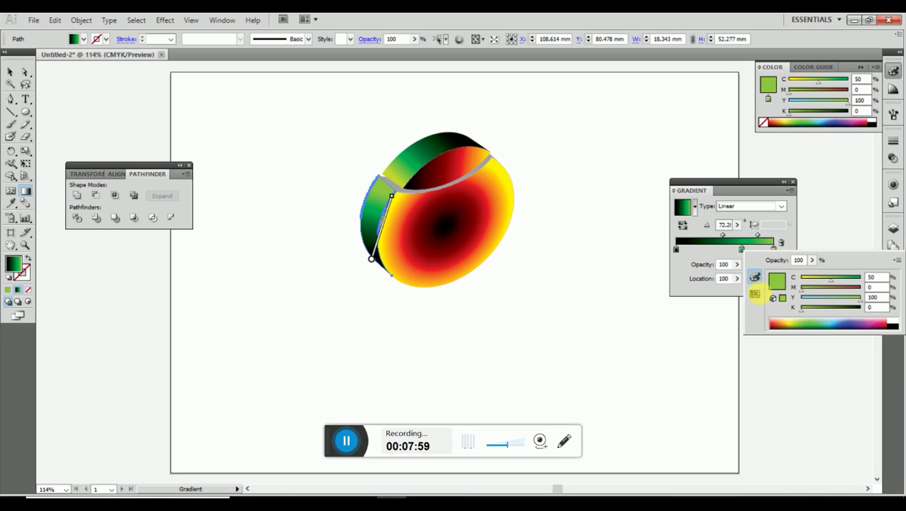
pyautogui.click(802, 279)
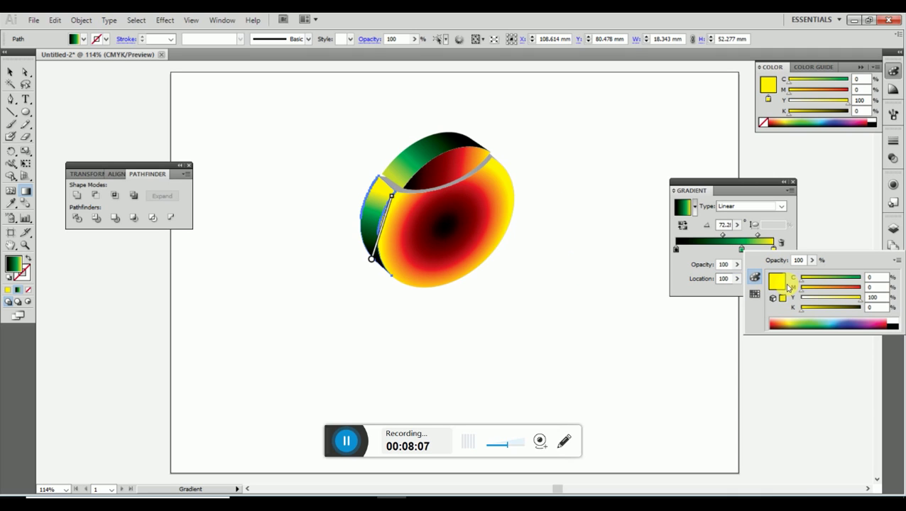
pyautogui.moveTo(802, 284); pyautogui.dragTo(814, 284)
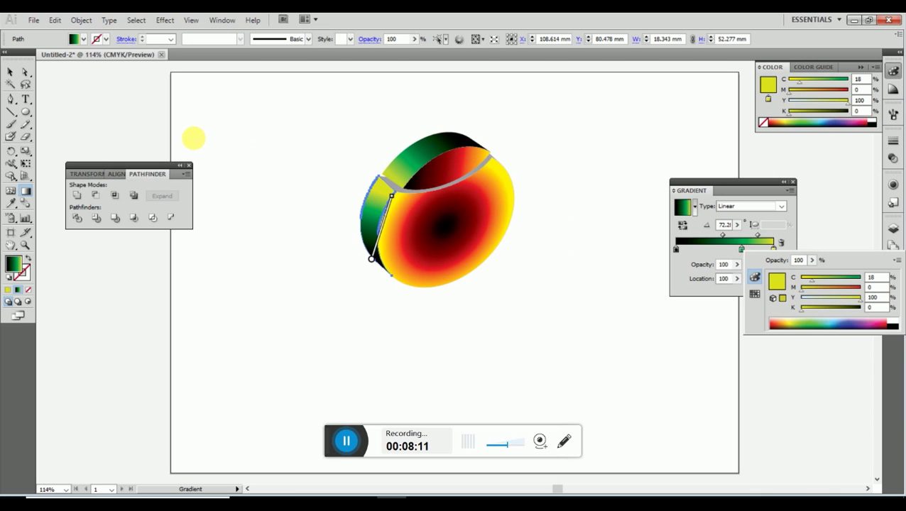
pyautogui.click(13, 75)
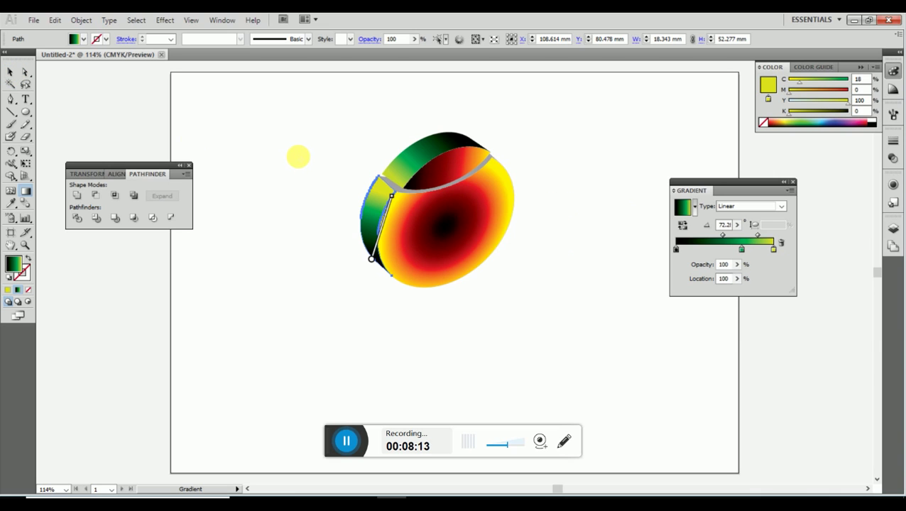
pyautogui.click(11, 72)
pyautogui.click(276, 146)
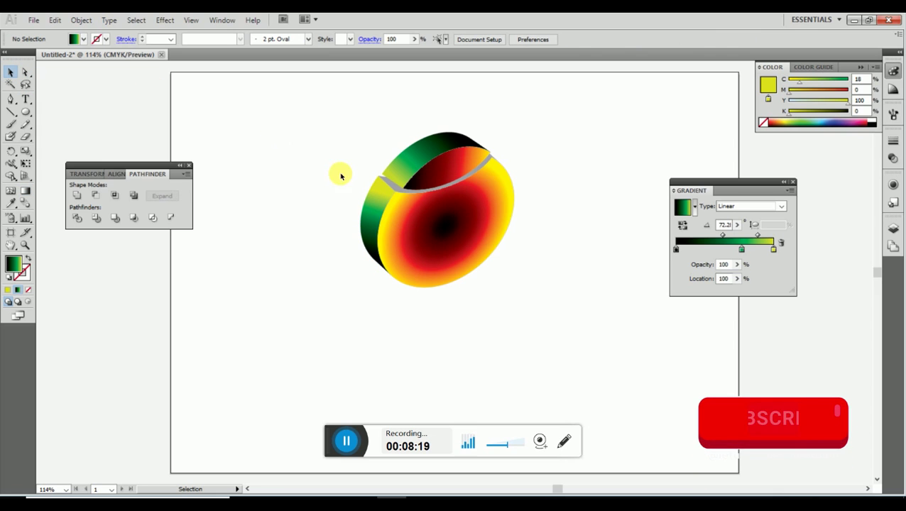
# - Fill the grey arc with a gradient and add a CMYK Red middle stop
pyautogui.click(395, 198)
pyautogui.click(393, 183)
pyautogui.click(293, 182)
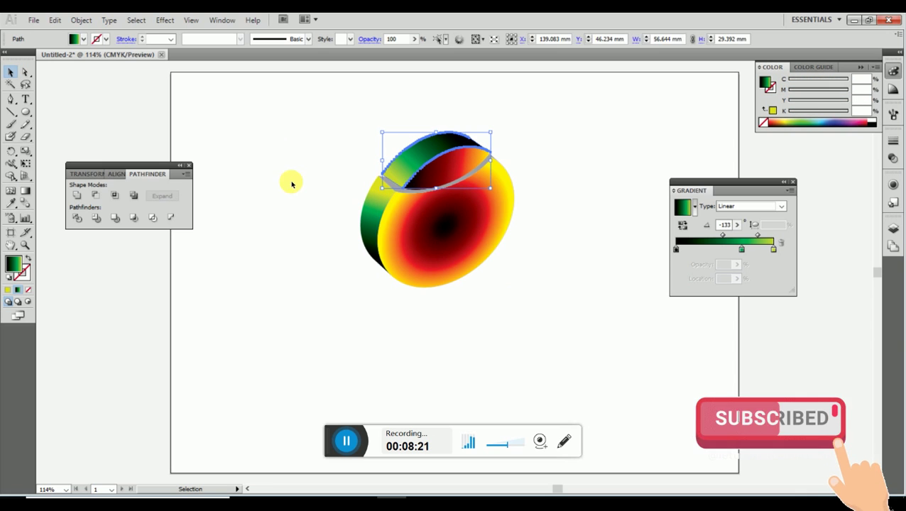
pyautogui.click(392, 185)
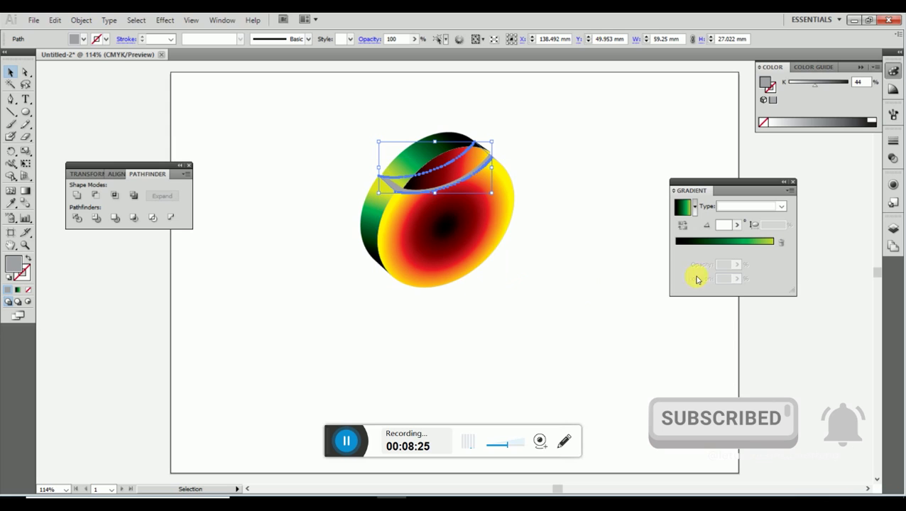
pyautogui.click(722, 246)
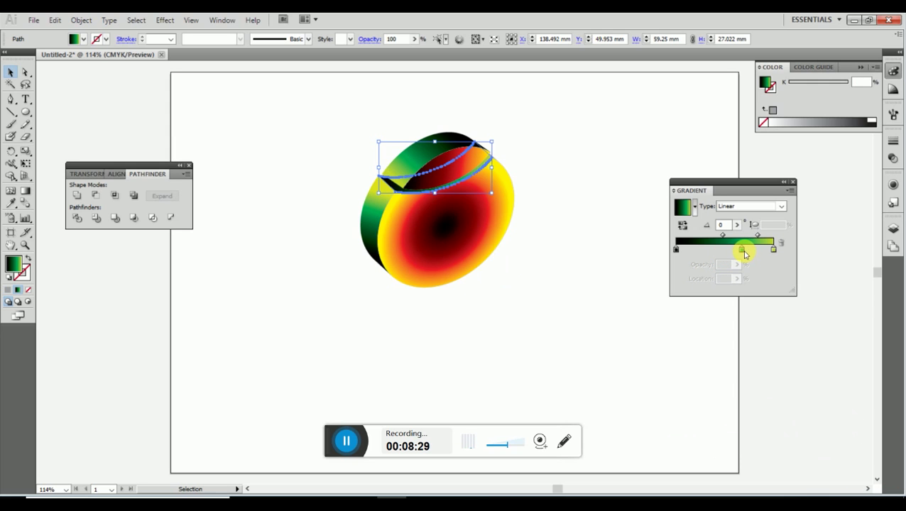
pyautogui.moveTo(742, 254); pyautogui.dragTo(725, 250)
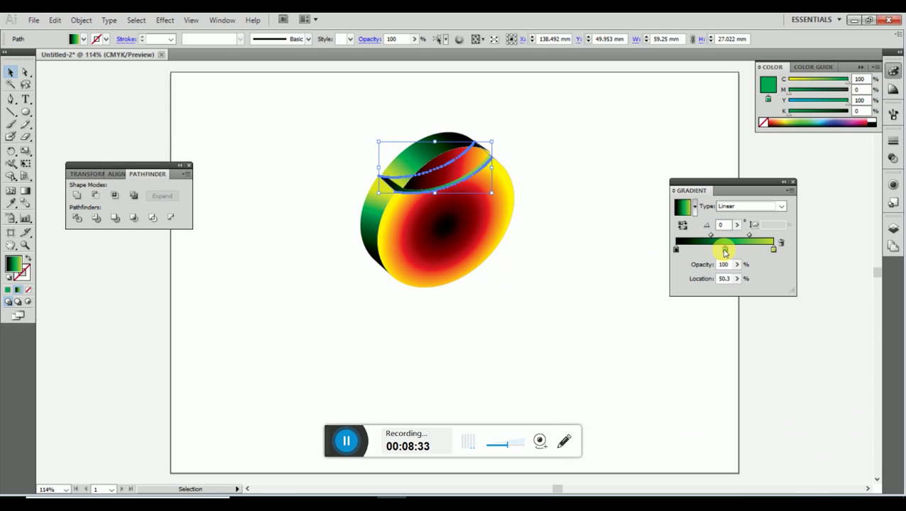
pyautogui.doubleClick(725, 251)
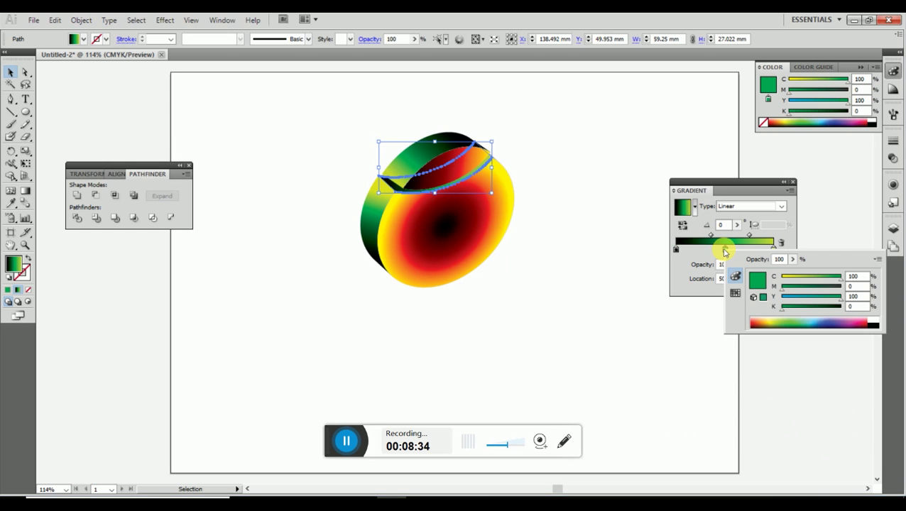
pyautogui.click(736, 294)
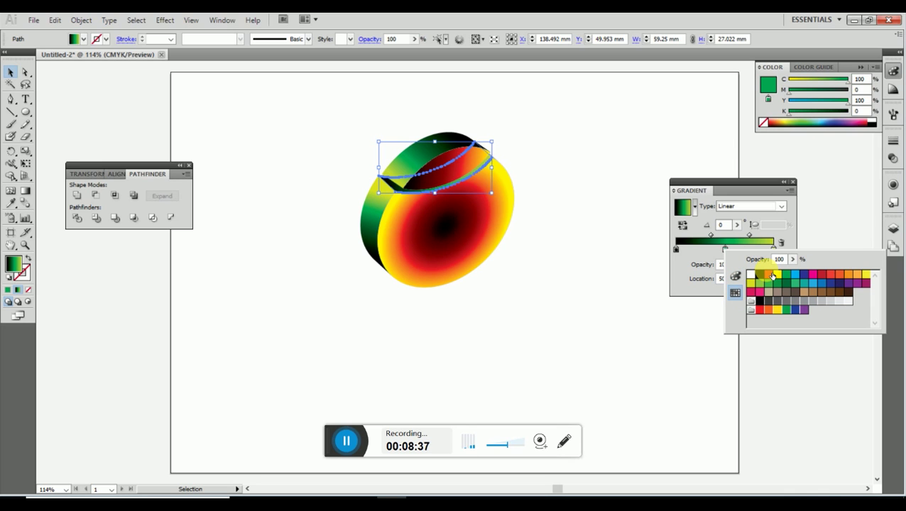
pyautogui.click(774, 279)
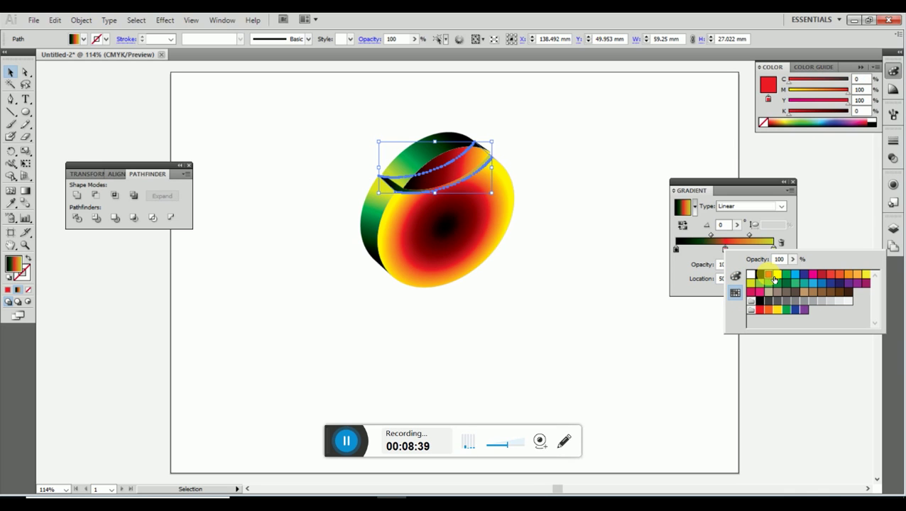
pyautogui.click(767, 239)
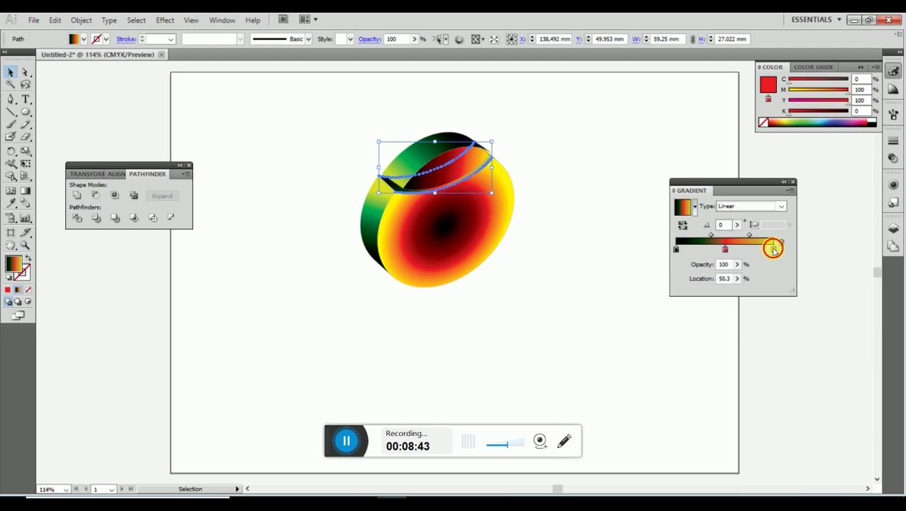
# - Set the gradient's end stop to dark red at K 91
pyautogui.doubleClick(774, 249)
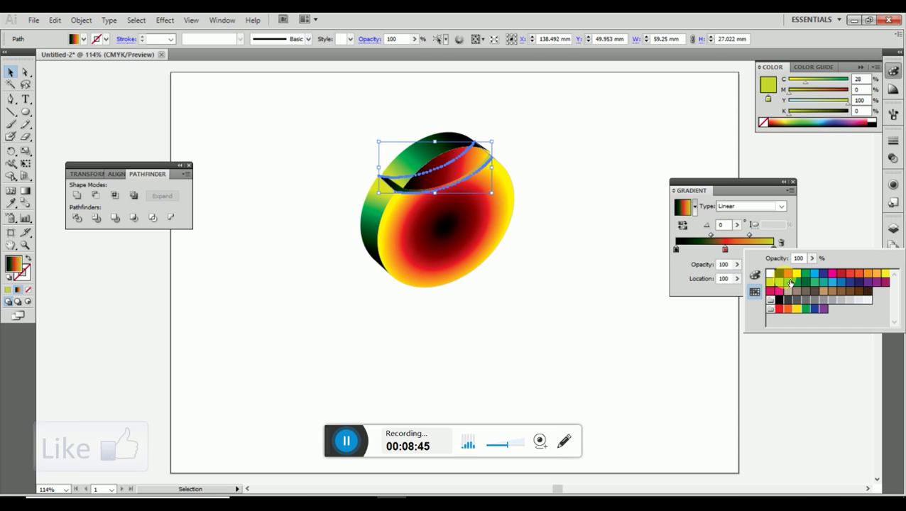
pyautogui.click(788, 274)
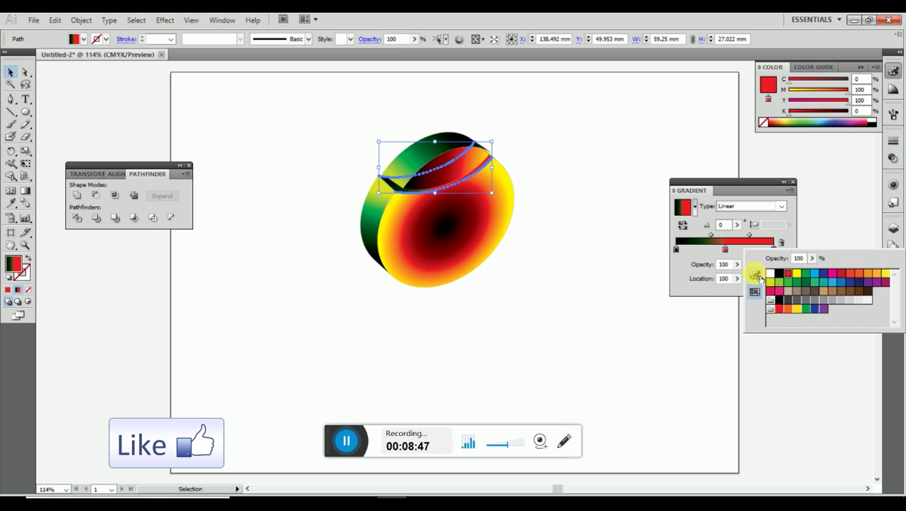
pyautogui.click(757, 276)
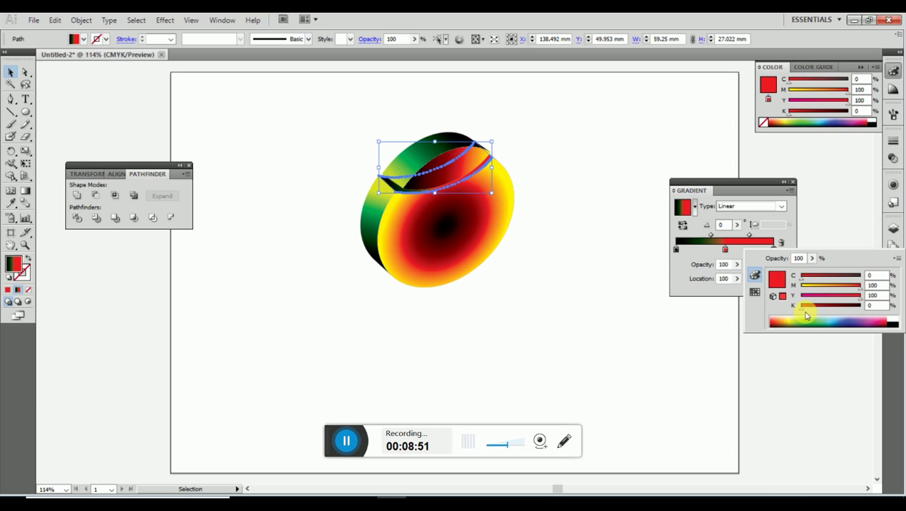
pyautogui.click(843, 306)
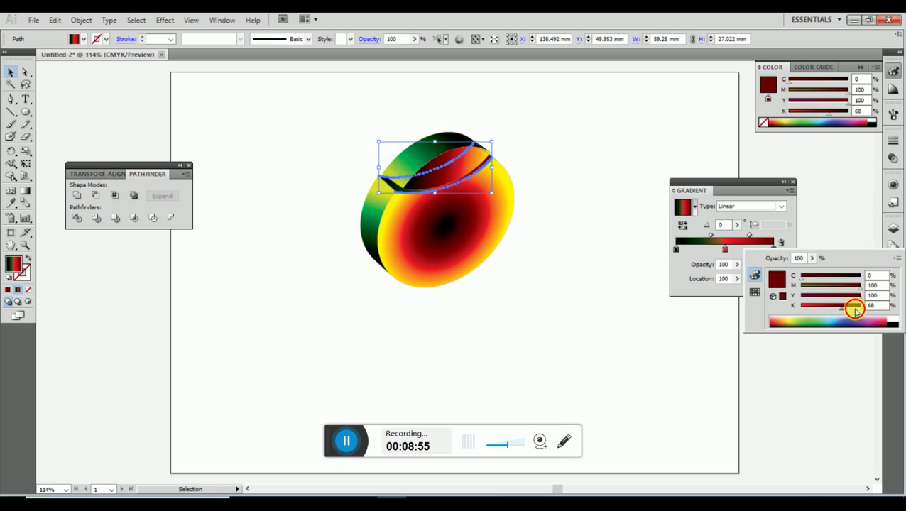
pyautogui.click(855, 306)
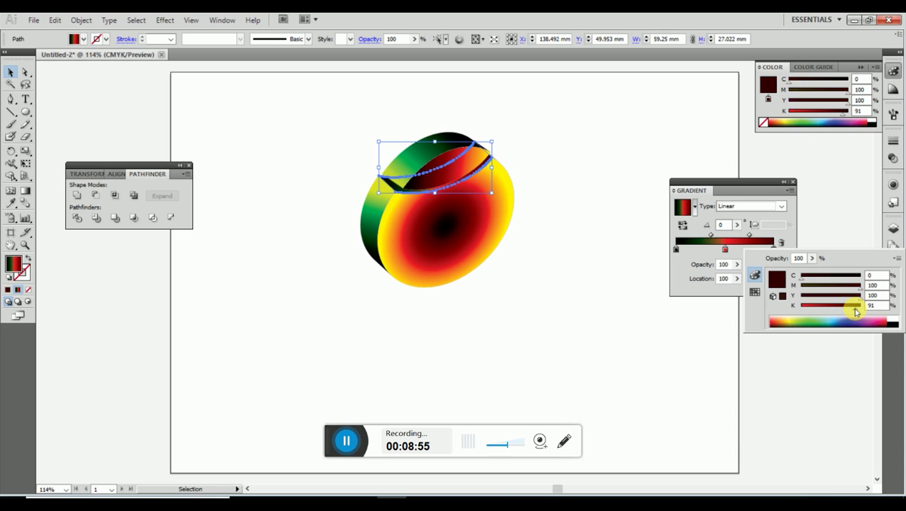
# - Set the gradient's starting stop to dark red at K 93
pyautogui.click(677, 250)
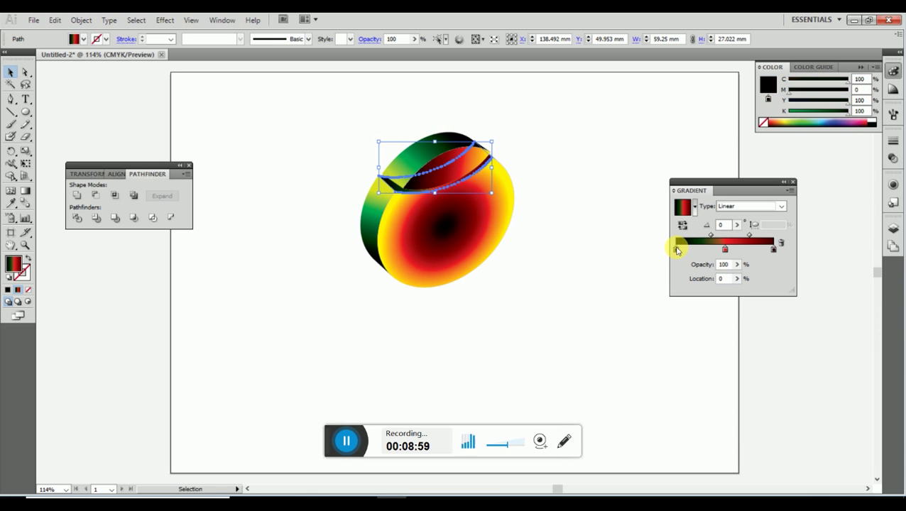
pyautogui.doubleClick(676, 249)
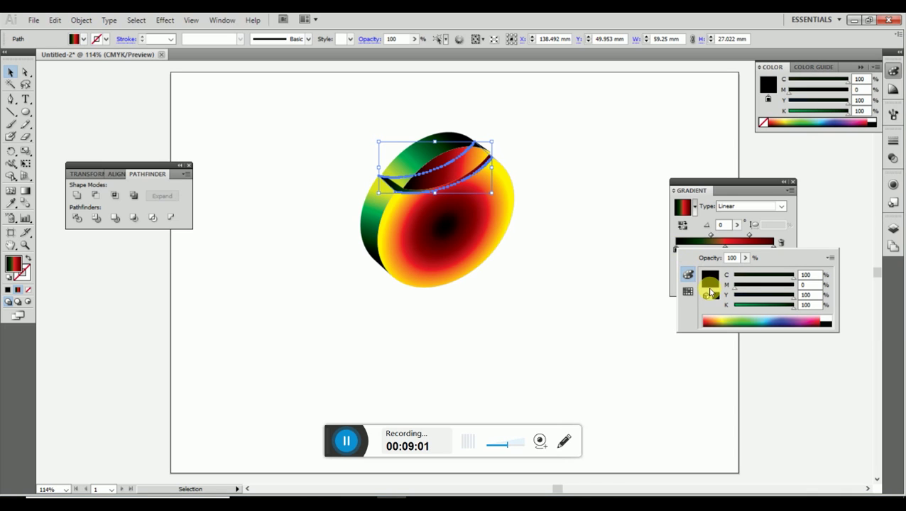
pyautogui.click(688, 291)
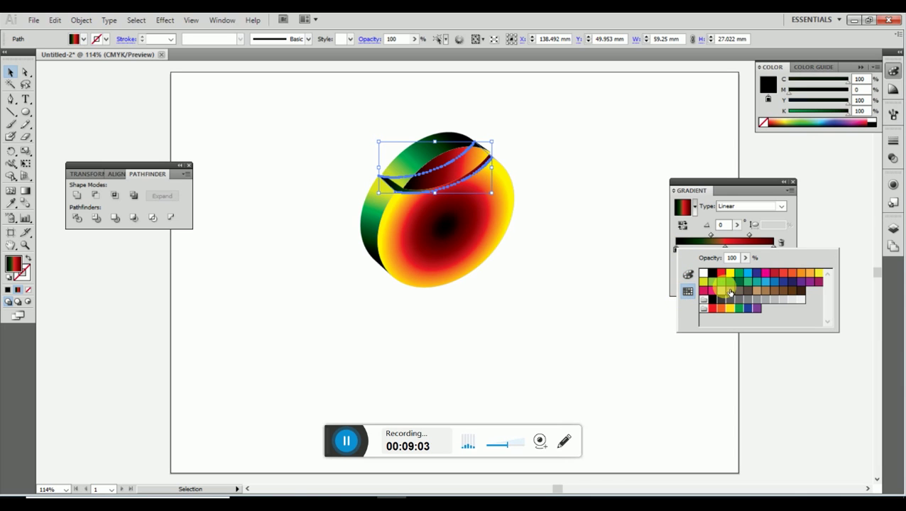
pyautogui.click(723, 275)
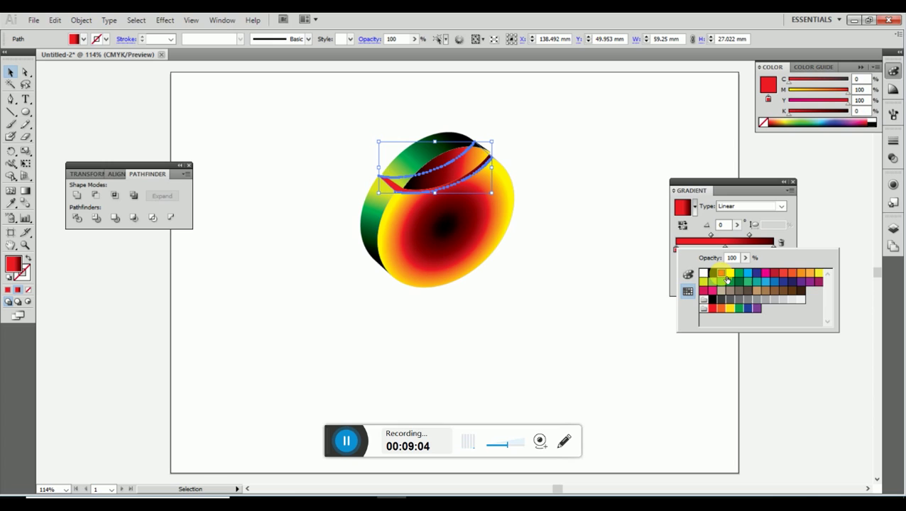
pyautogui.click(688, 275)
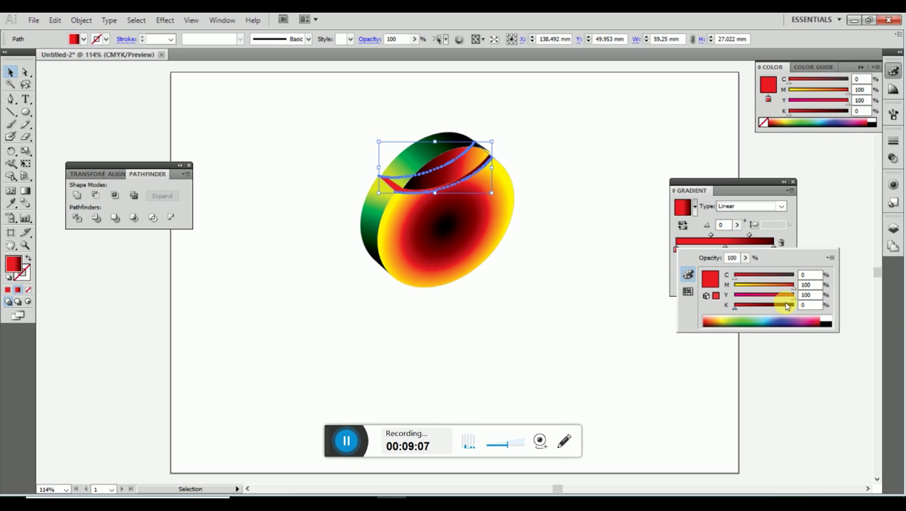
pyautogui.click(790, 306)
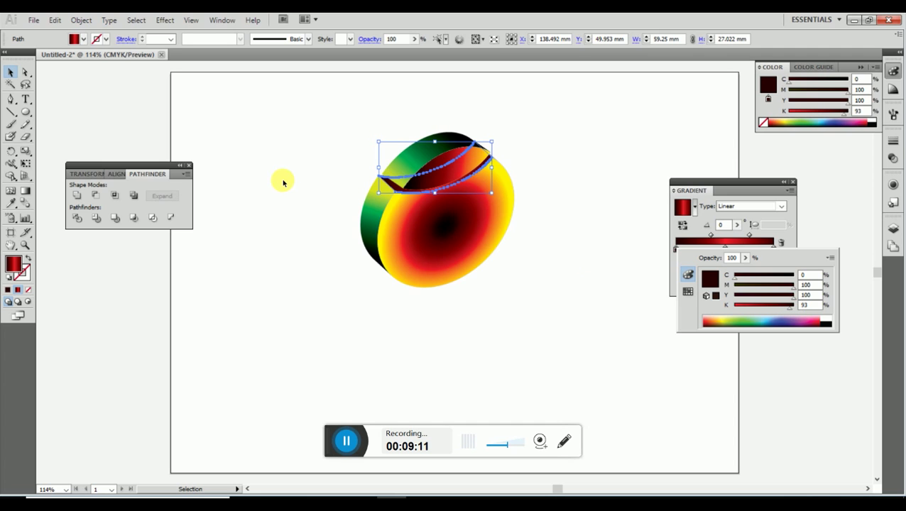
pyautogui.click(239, 114)
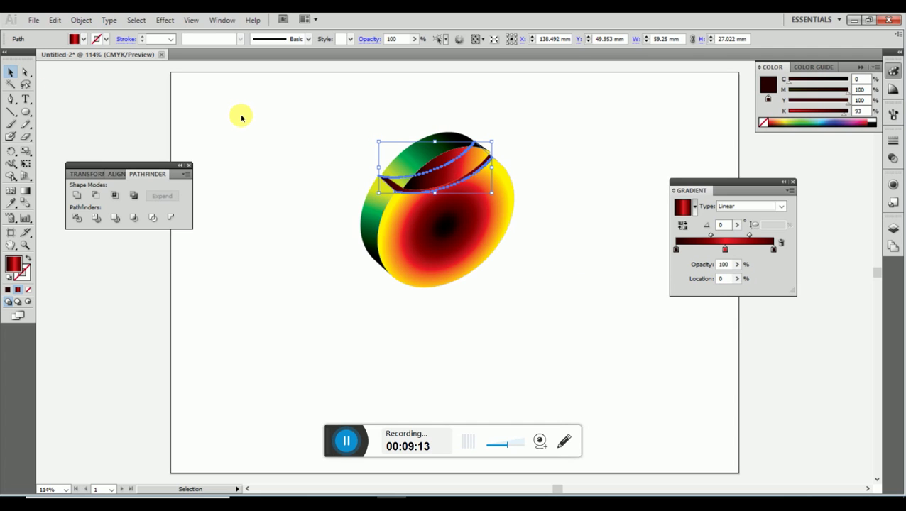
pyautogui.click(242, 123)
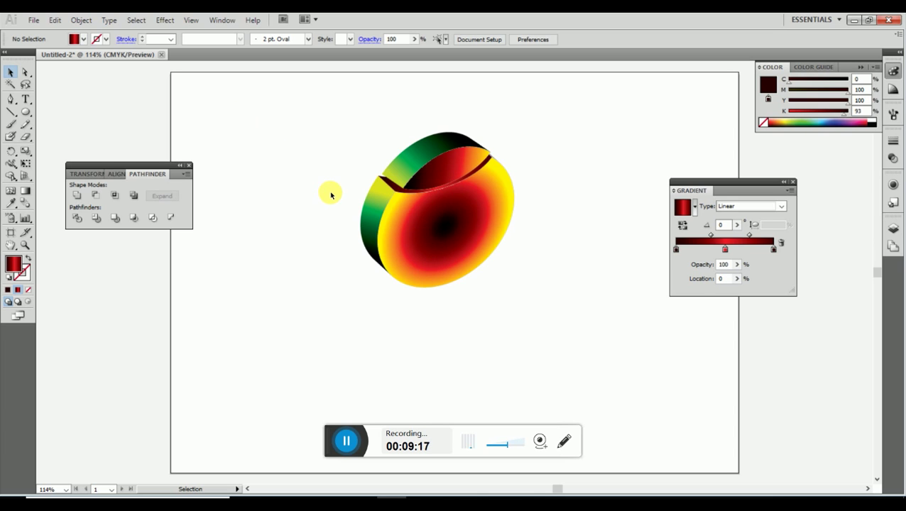
pyautogui.click(397, 188)
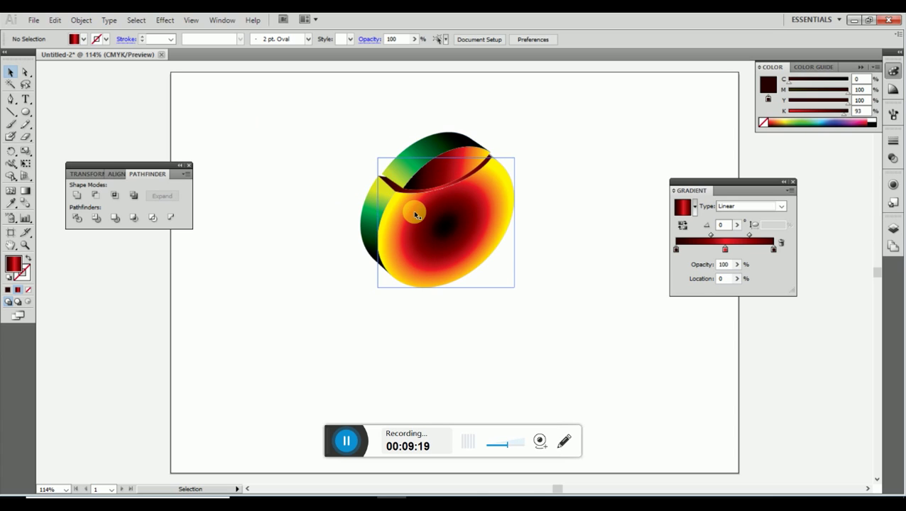
pyautogui.click(400, 189)
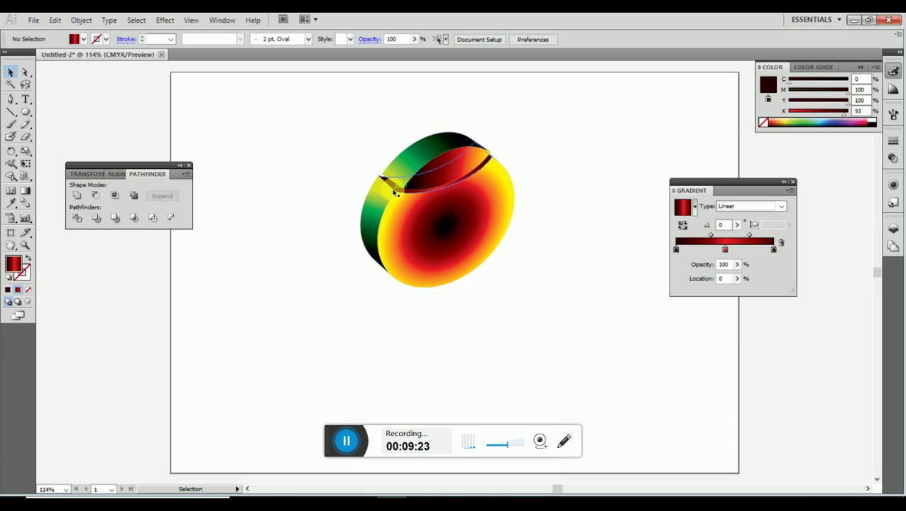
pyautogui.click(395, 191)
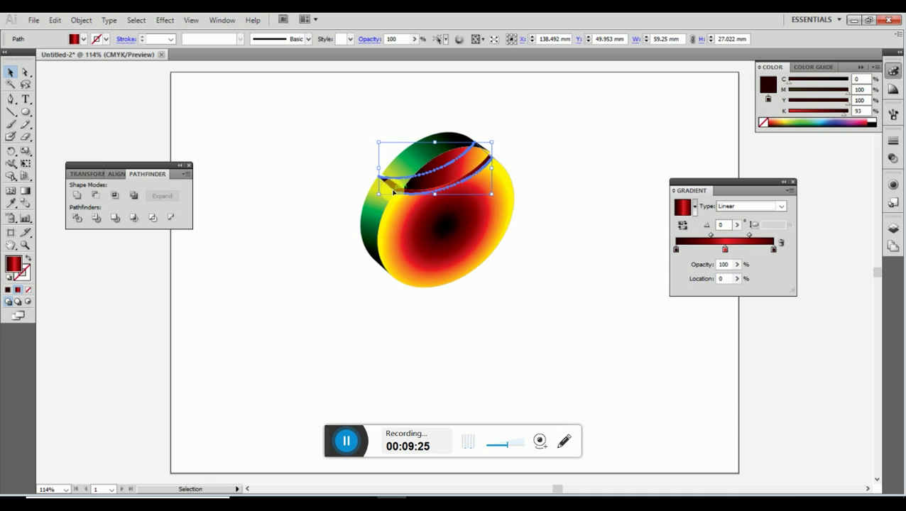
pyautogui.click(341, 189)
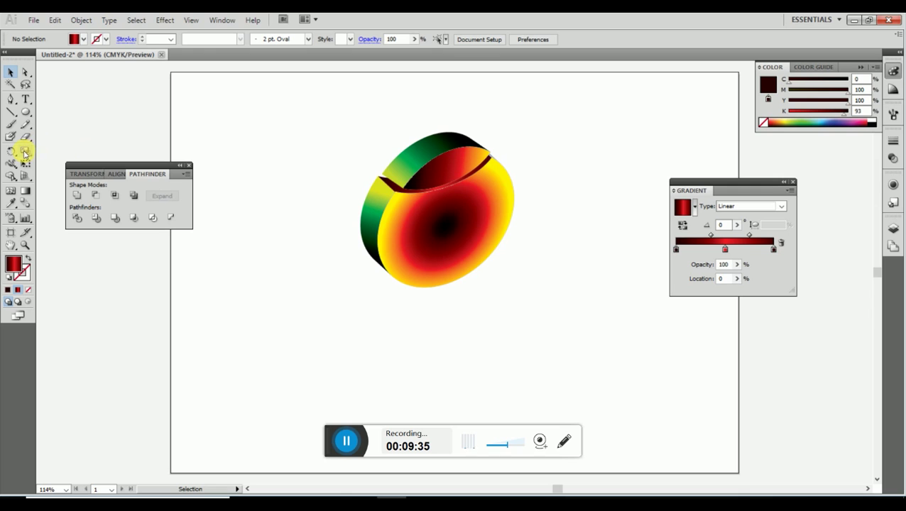
# - Type 'D.J' below-left of the disc and scale it up to 51.73 pt
pyautogui.click(25, 99)
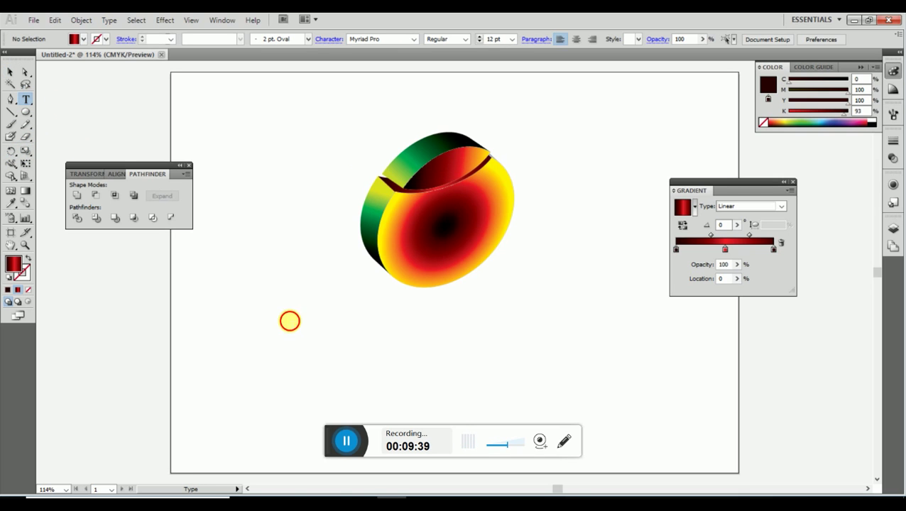
pyautogui.click(289, 321)
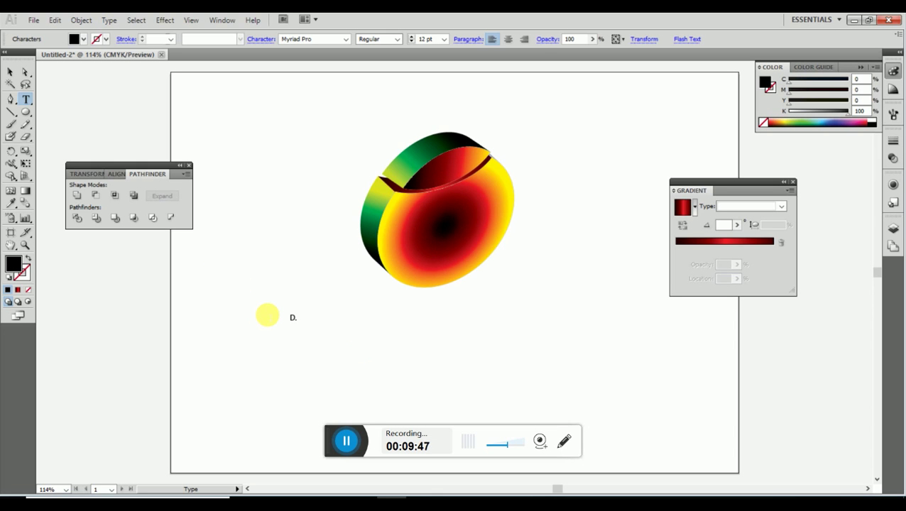
pyautogui.click(10, 73)
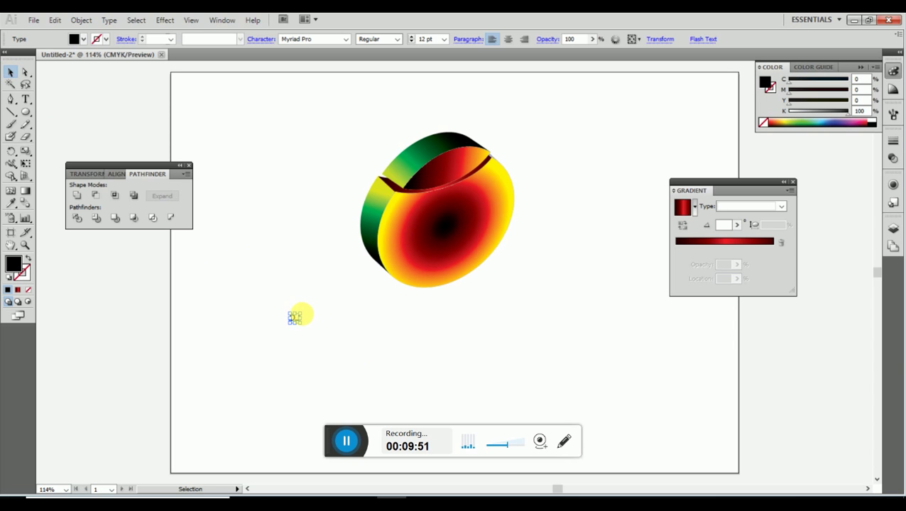
pyautogui.moveTo(298, 315); pyautogui.dragTo(340, 299)
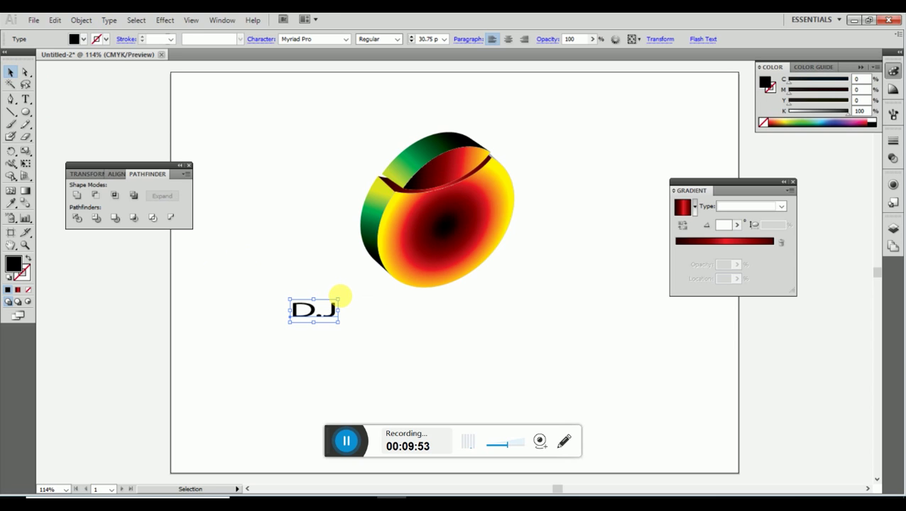
pyautogui.click(334, 299)
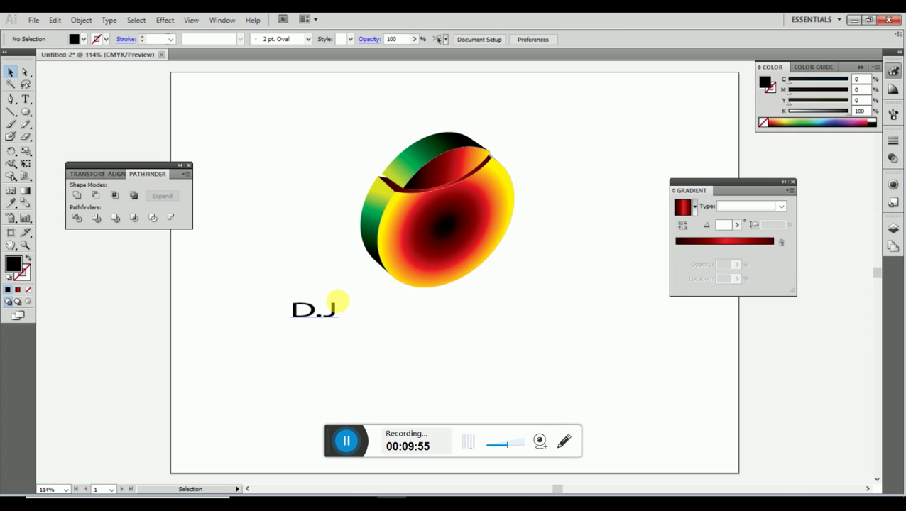
pyautogui.click(334, 309)
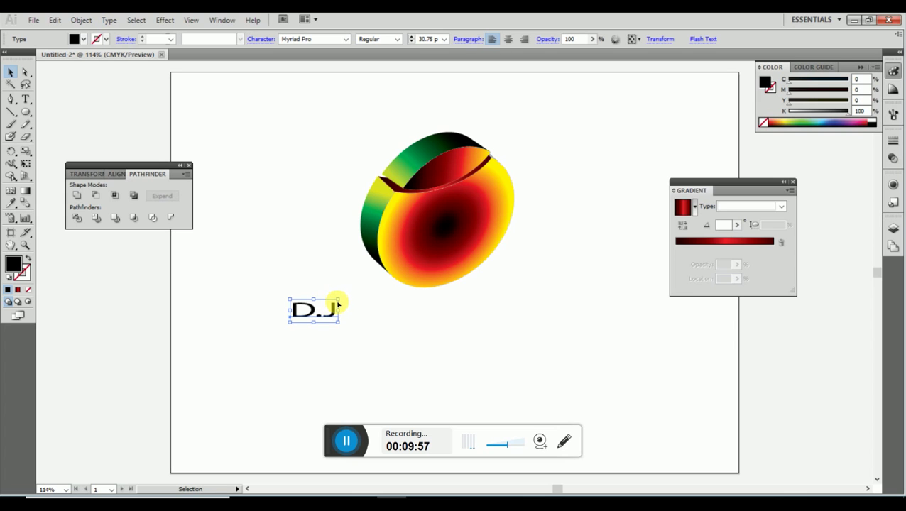
pyautogui.moveTo(342, 304); pyautogui.dragTo(357, 287)
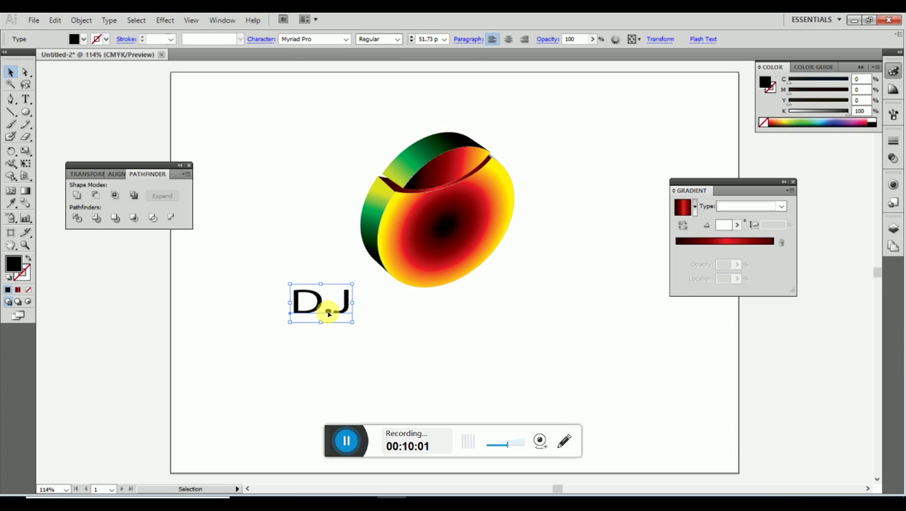
pyautogui.moveTo(318, 309); pyautogui.dragTo(452, 229)
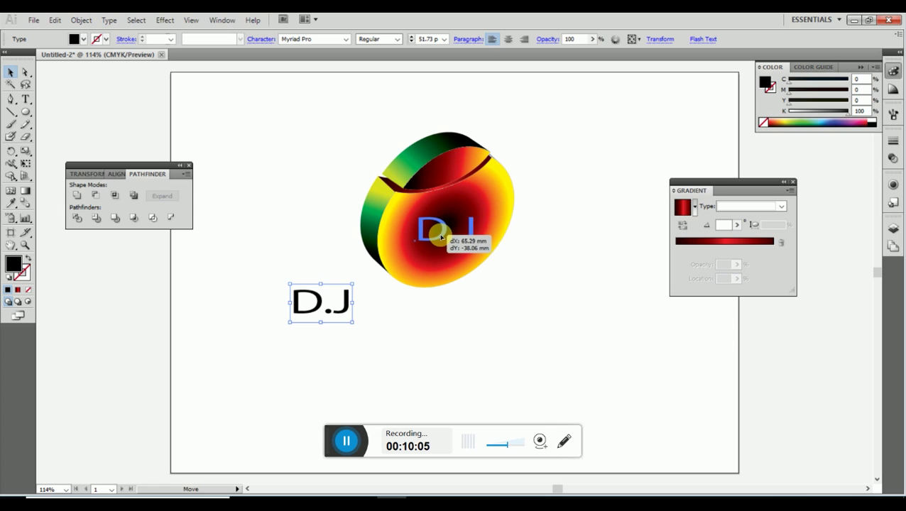
# - Centre the D.J text on the disc's face and recolour its characters white
pyautogui.moveTo(452, 230); pyautogui.dragTo(440, 236)
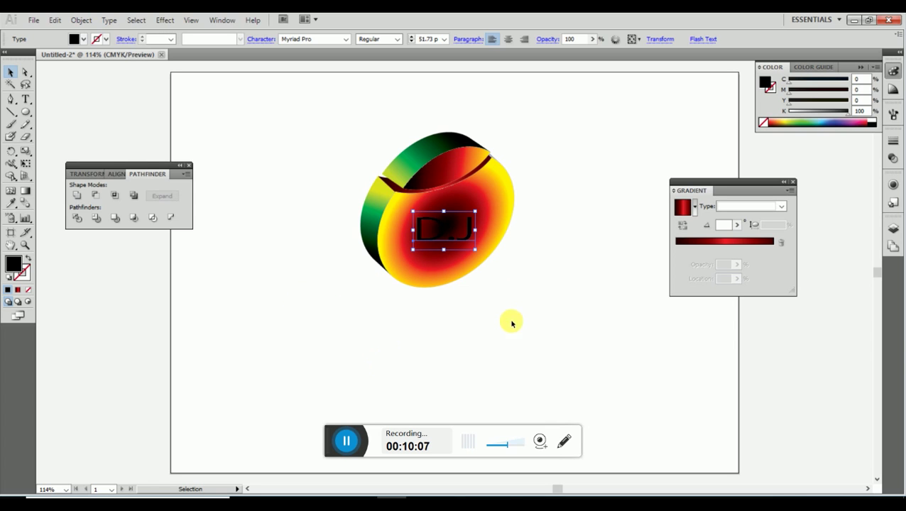
pyautogui.doubleClick(458, 231)
pyautogui.moveTo(471, 233); pyautogui.dragTo(409, 231)
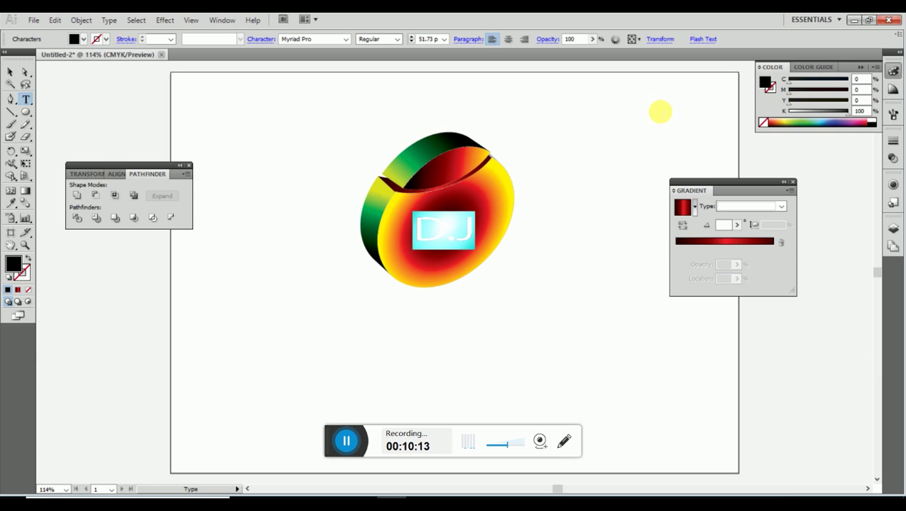
pyautogui.click(874, 122)
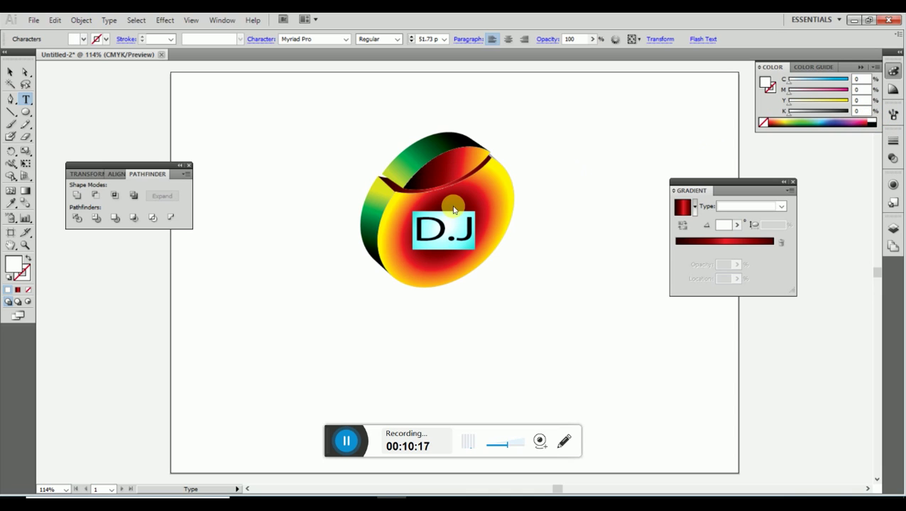
pyautogui.click(10, 71)
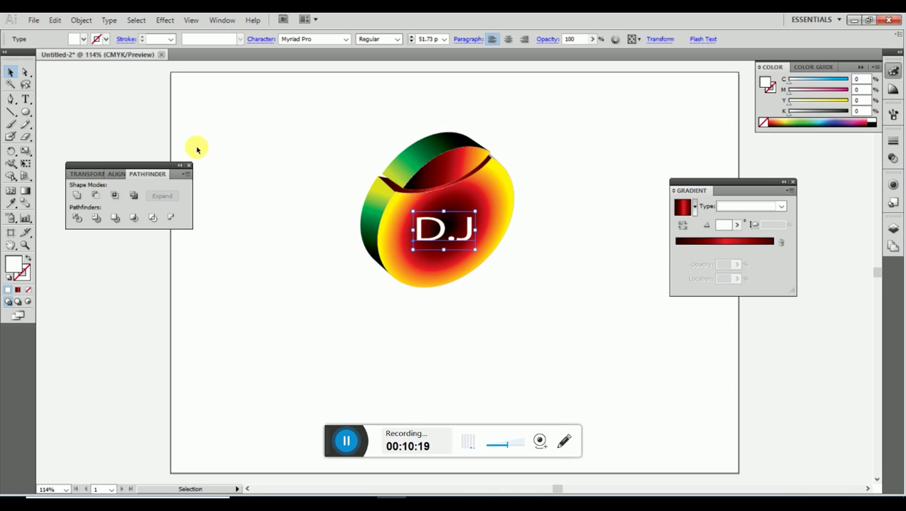
pyautogui.click(305, 161)
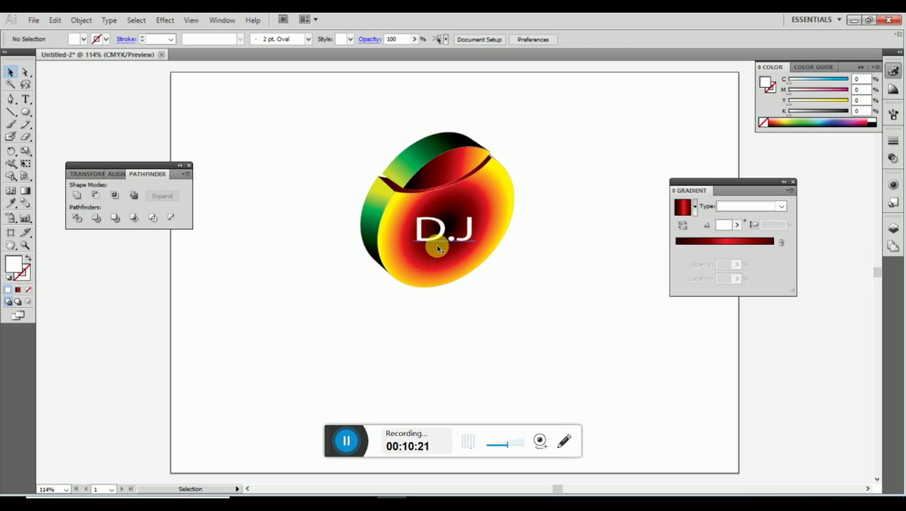
pyautogui.moveTo(439, 240); pyautogui.dragTo(442, 226)
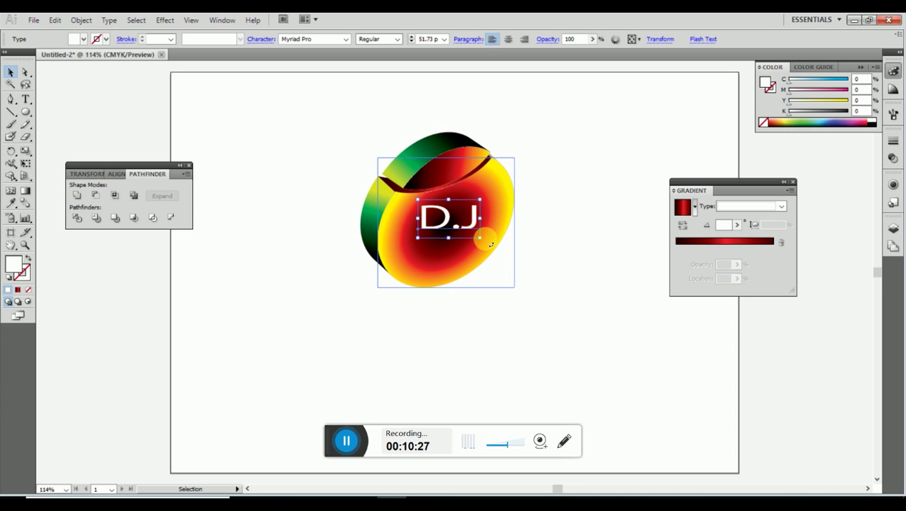
# - Tilt and nudge the D.J text, then undo back to upright black lettering
pyautogui.moveTo(479, 242); pyautogui.dragTo(489, 236)
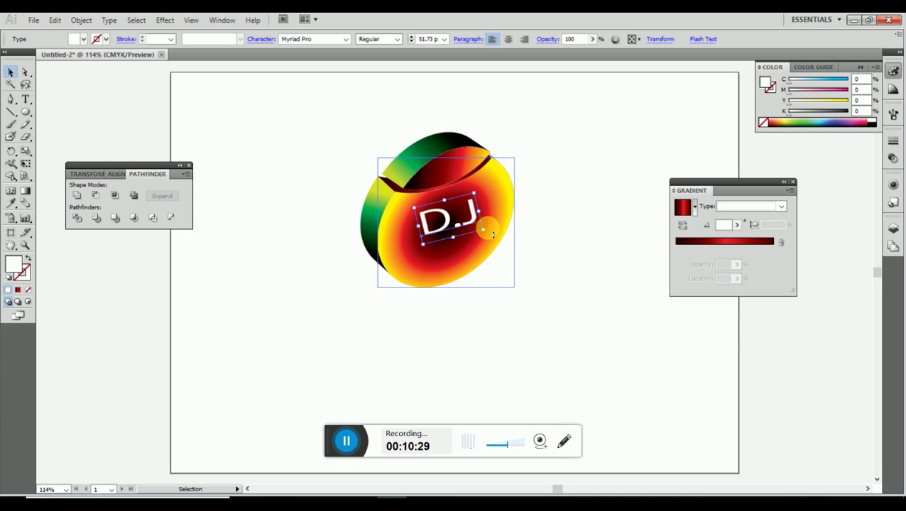
pyautogui.click(561, 265)
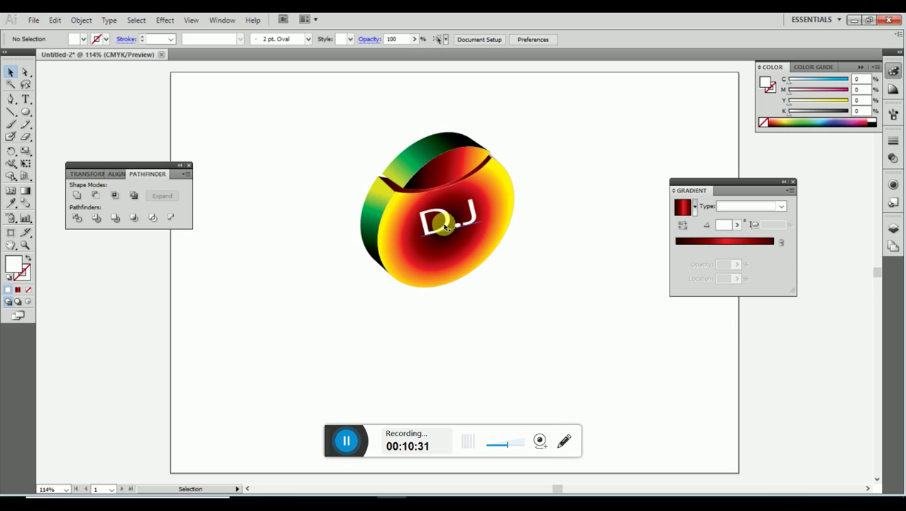
pyautogui.moveTo(449, 227); pyautogui.dragTo(452, 230)
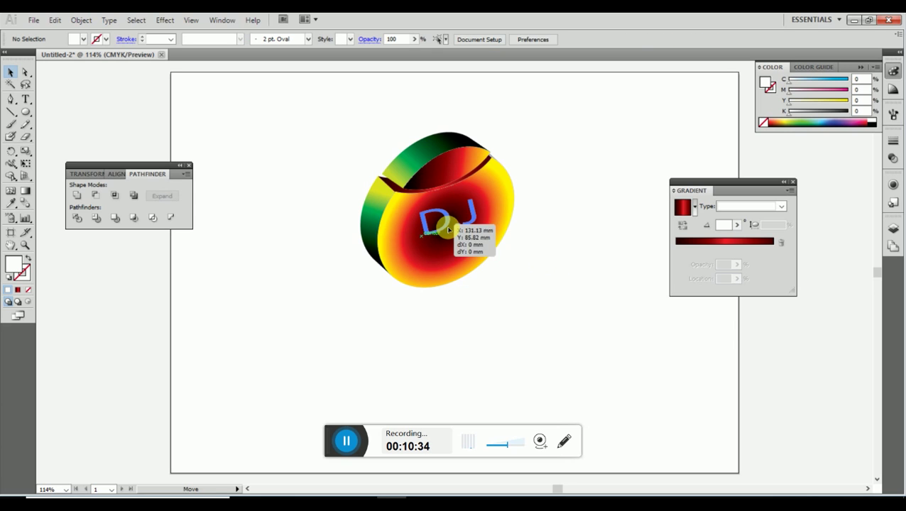
pyautogui.click(565, 291)
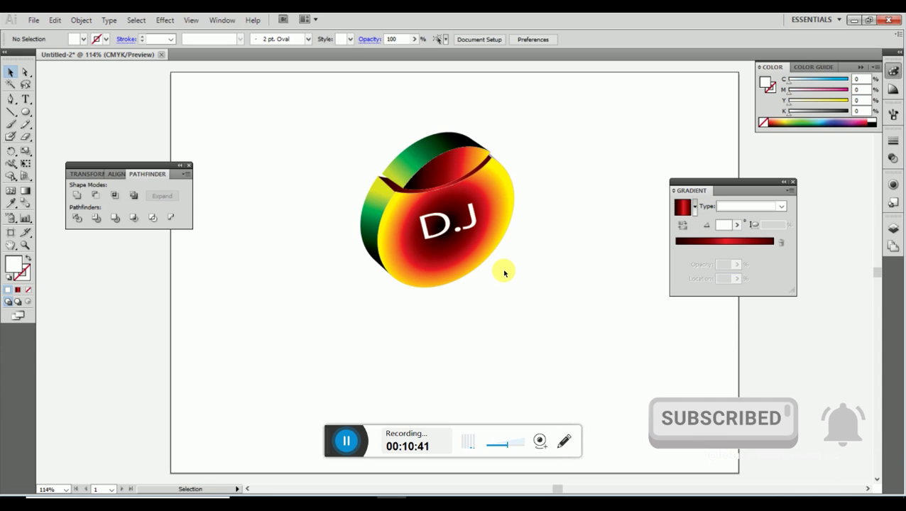
pyautogui.hotkey('ctrl', 'z')
pyautogui.hotkey('ctrl', 'z')
pyautogui.hotkey('ctrl', 'z')
pyautogui.hotkey('ctrl', 'z')
pyautogui.hotkey('ctrl', 'z')
pyautogui.hotkey('ctrl', 'z')
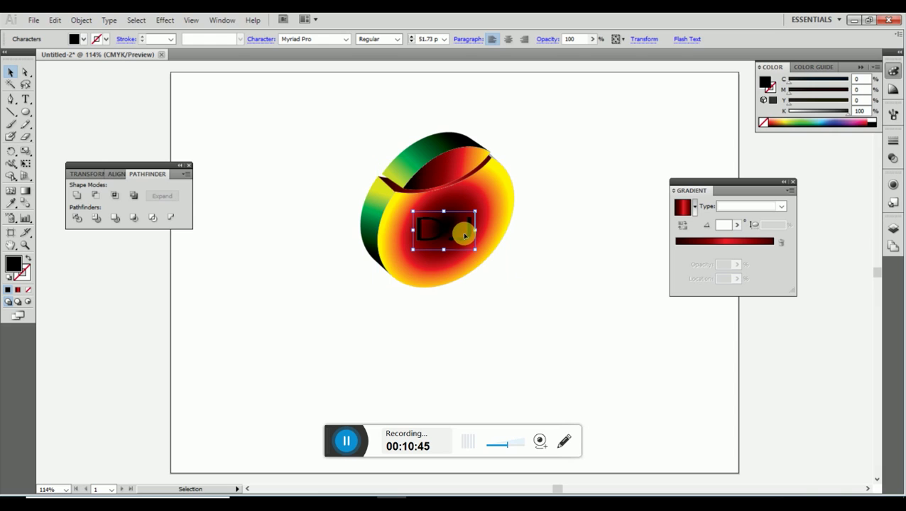
# - Reposition the D.J text around the disc, ending just below it
pyautogui.moveTo(460, 241); pyautogui.dragTo(391, 303)
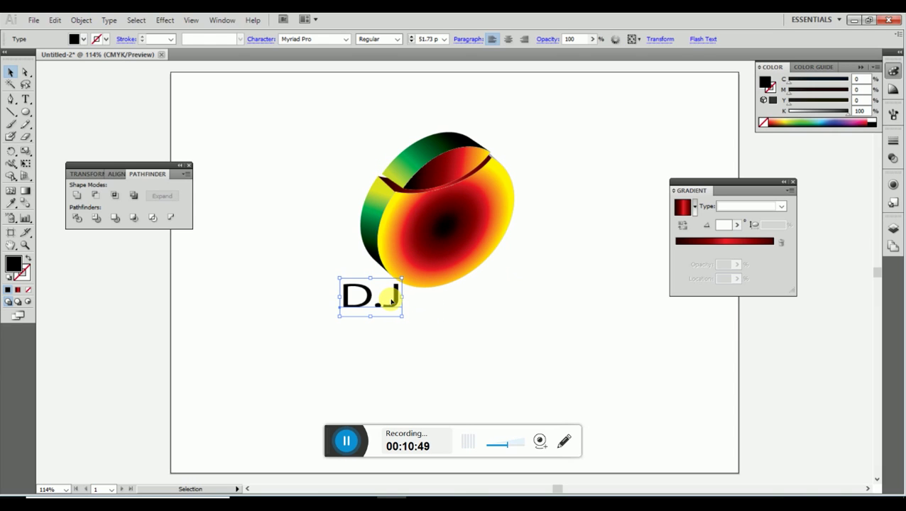
pyautogui.click(522, 285)
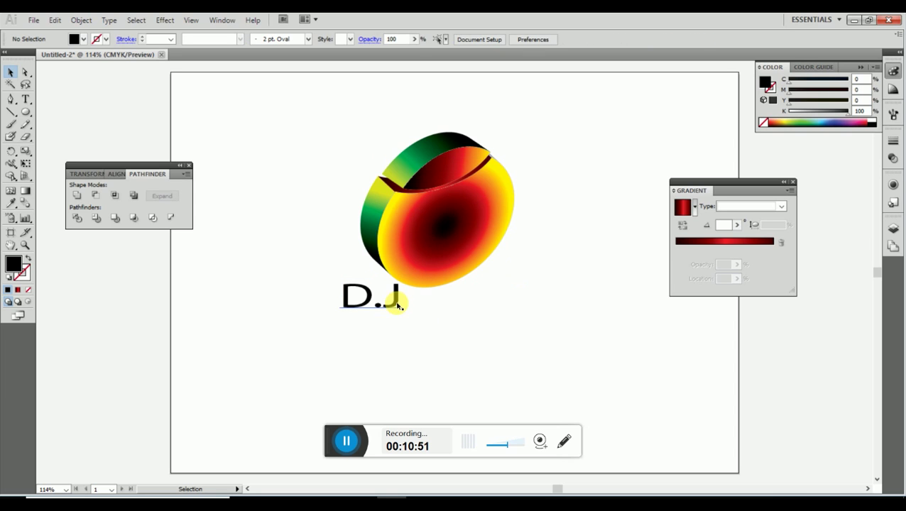
pyautogui.moveTo(396, 306); pyautogui.dragTo(406, 284)
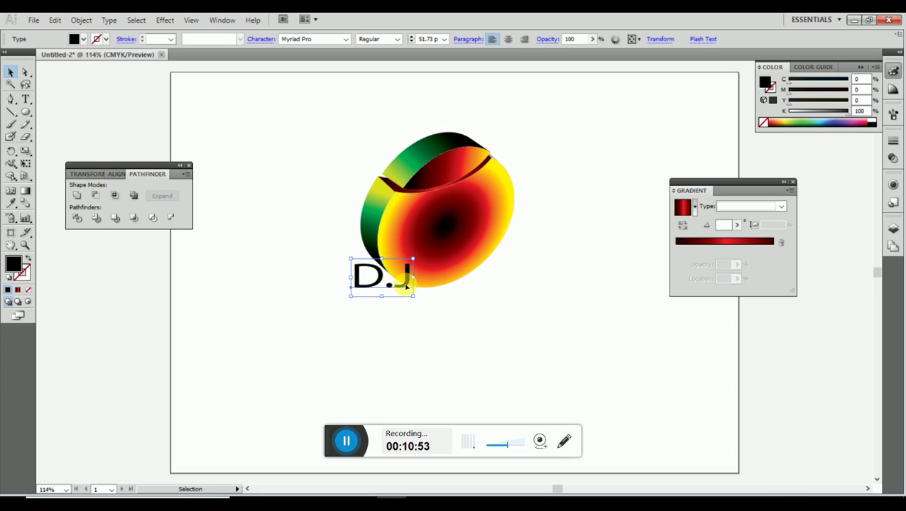
pyautogui.click(490, 323)
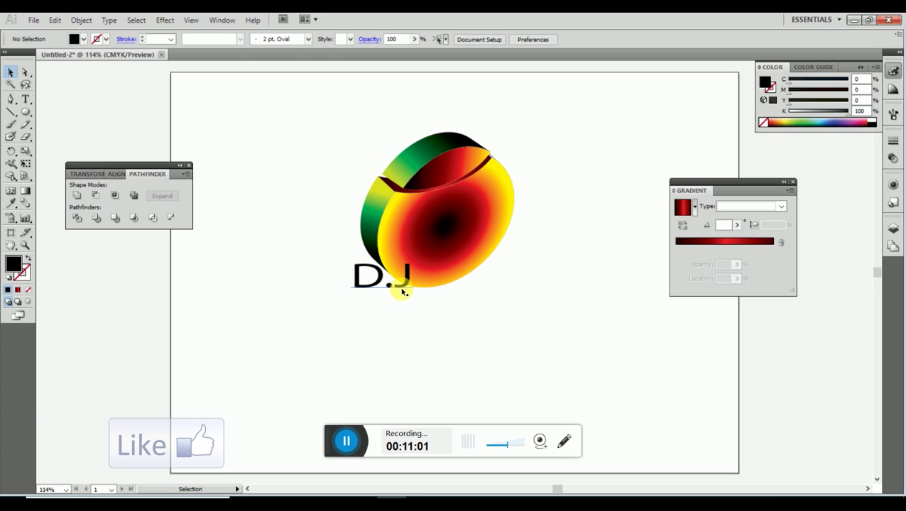
pyautogui.moveTo(404, 287); pyautogui.dragTo(462, 305)
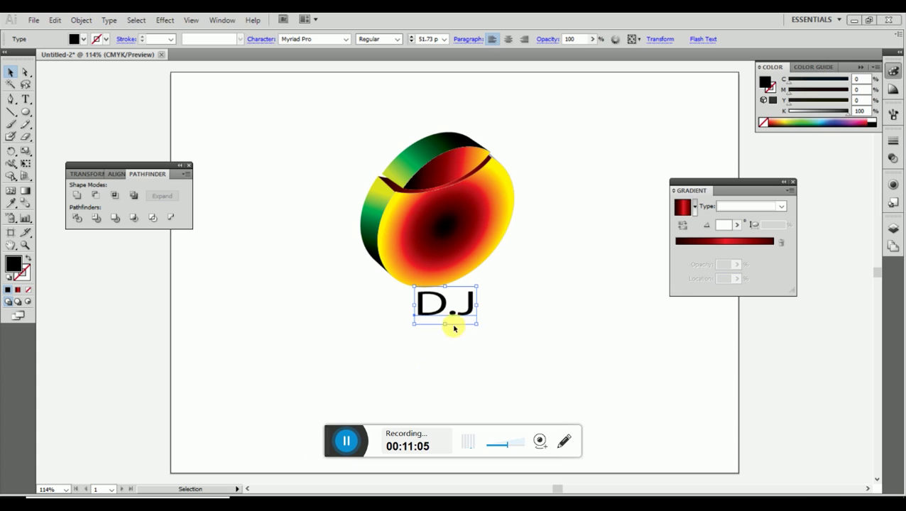
# - Make all D.J characters white and move the text onto the disc's face
pyautogui.doubleClick(472, 301)
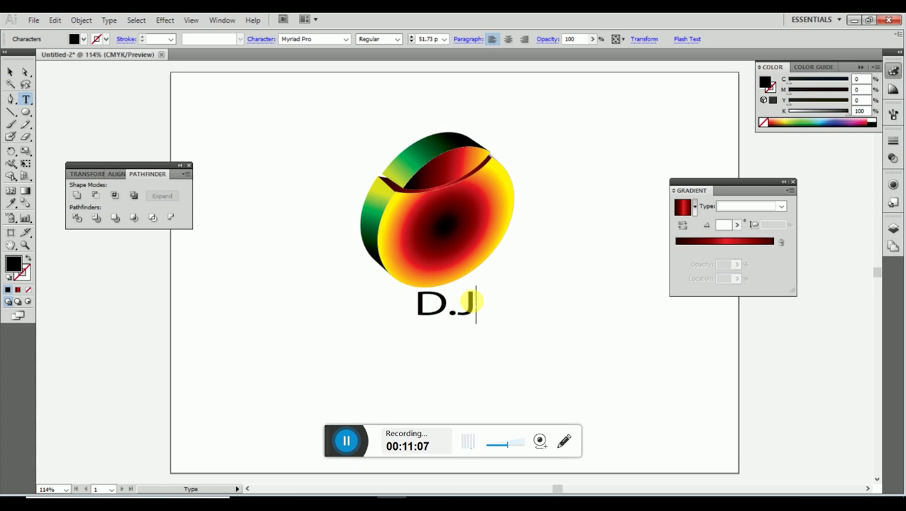
pyautogui.moveTo(475, 302); pyautogui.dragTo(379, 324)
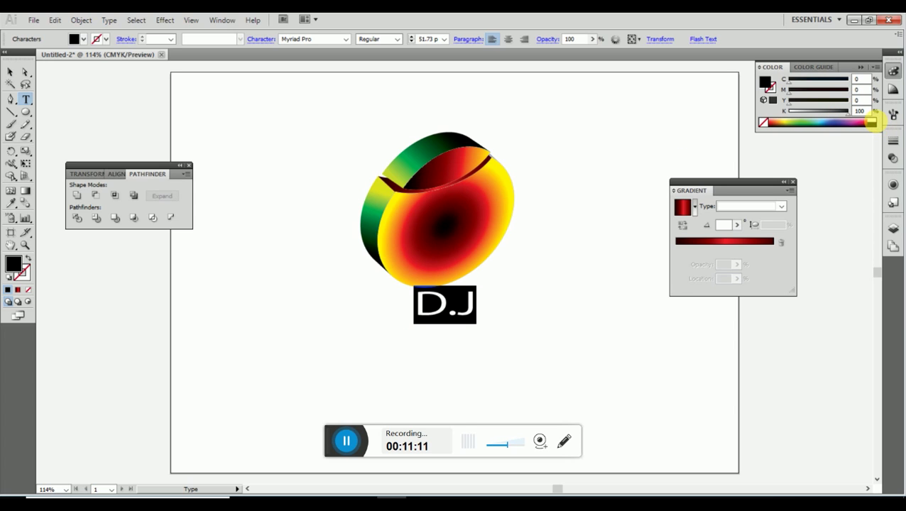
pyautogui.click(873, 122)
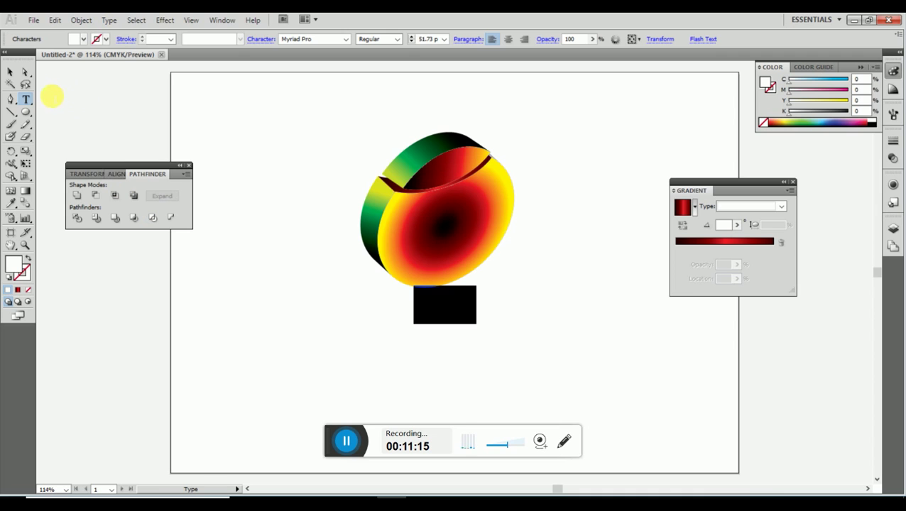
pyautogui.click(10, 71)
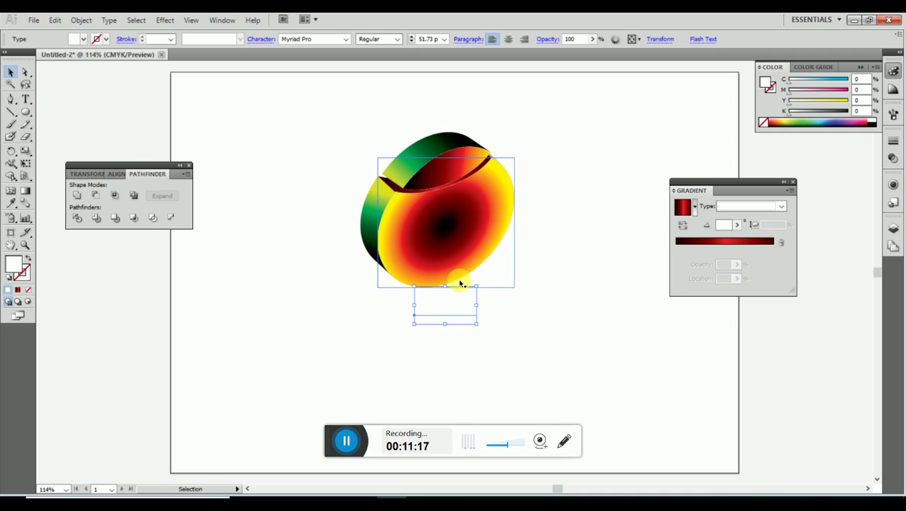
pyautogui.moveTo(443, 309); pyautogui.dragTo(447, 228)
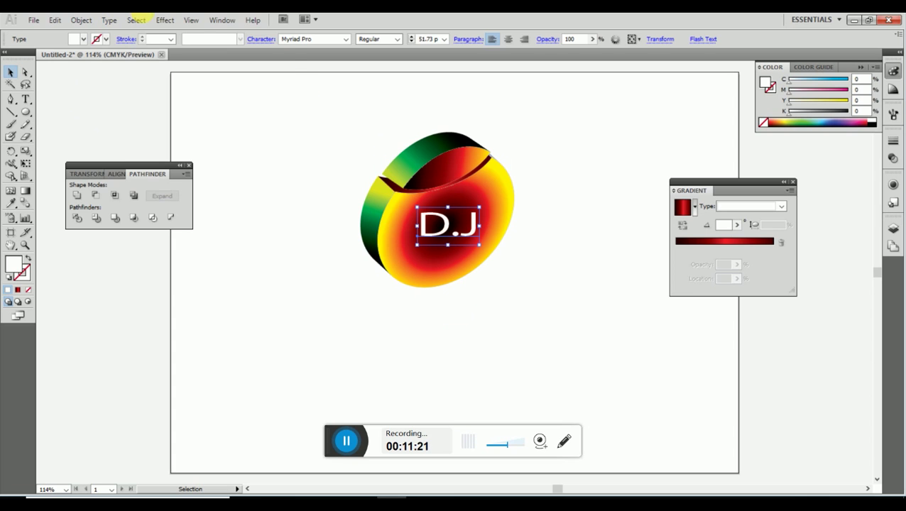
pyautogui.click(165, 20)
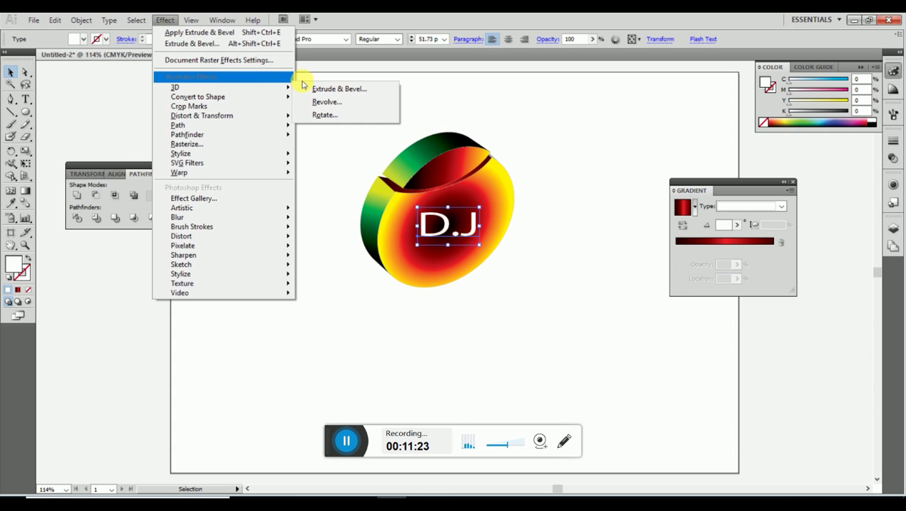
pyautogui.moveTo(227, 87)
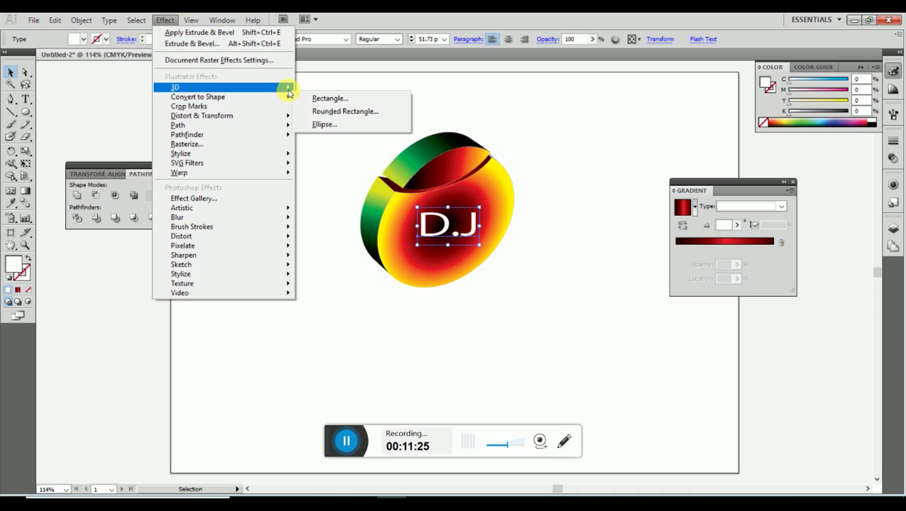
# - Apply 3D Extrude & Bevel to the DJ text with a 15 pt extrude depth
pyautogui.click(308, 87)
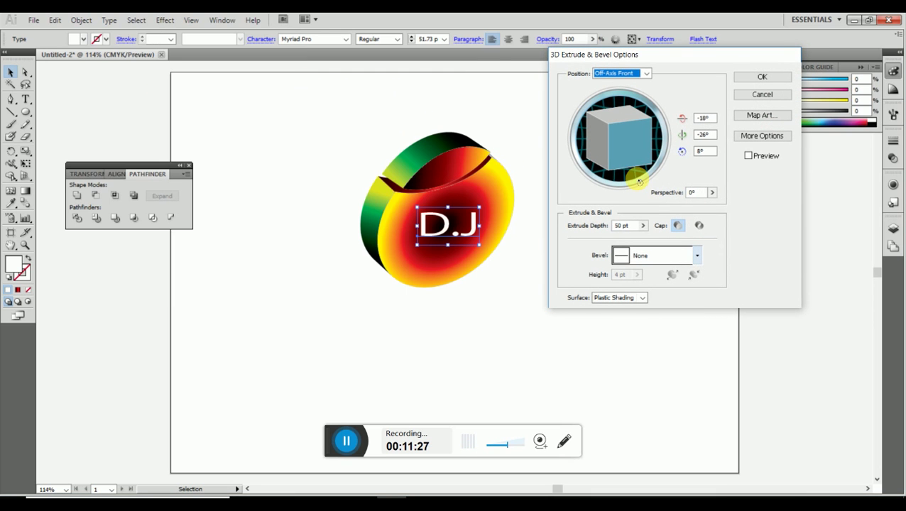
pyautogui.click(747, 157)
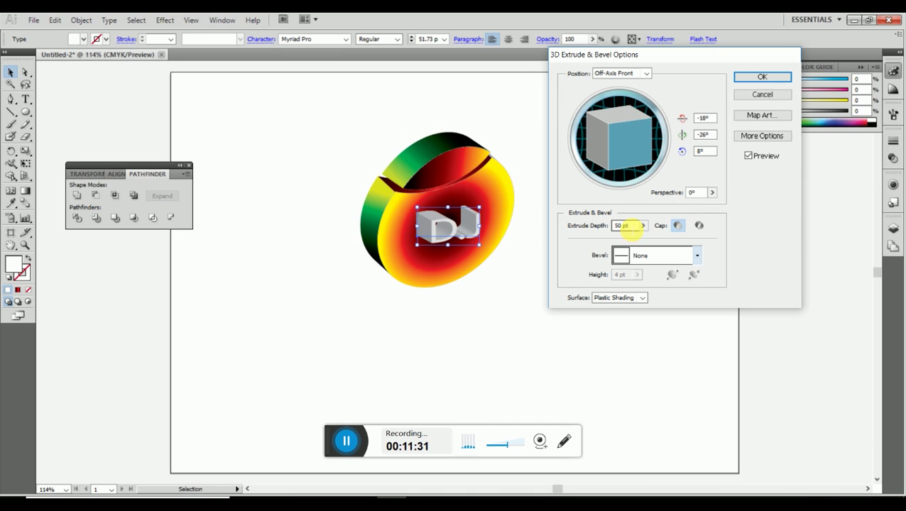
pyautogui.moveTo(629, 225); pyautogui.dragTo(596, 234)
pyautogui.write('10')
pyautogui.press('Tab')
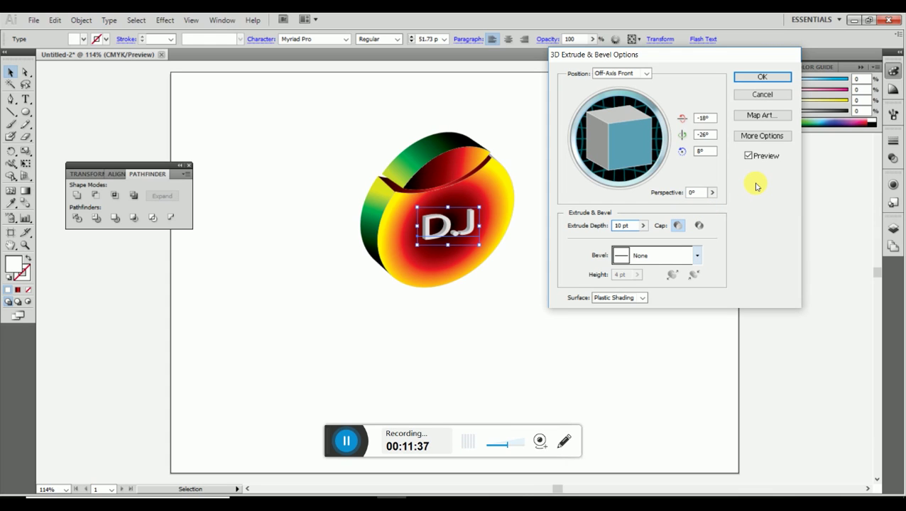
pyautogui.doubleClick(620, 225)
pyautogui.write('15')
pyautogui.press('Tab')
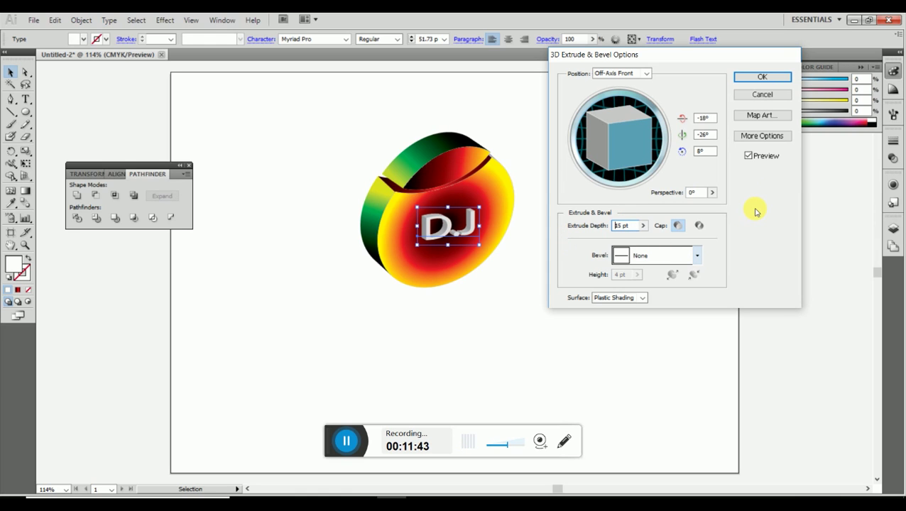
pyautogui.click(761, 79)
pyautogui.click(601, 292)
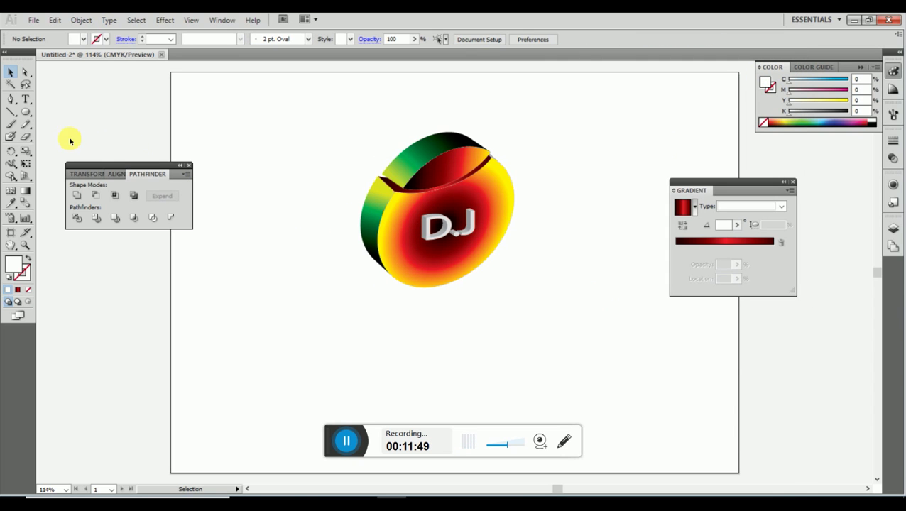
# - Add a black 12 pt 'MUSIC MASTI DANCE' text line beneath the disc
pyautogui.click(27, 103)
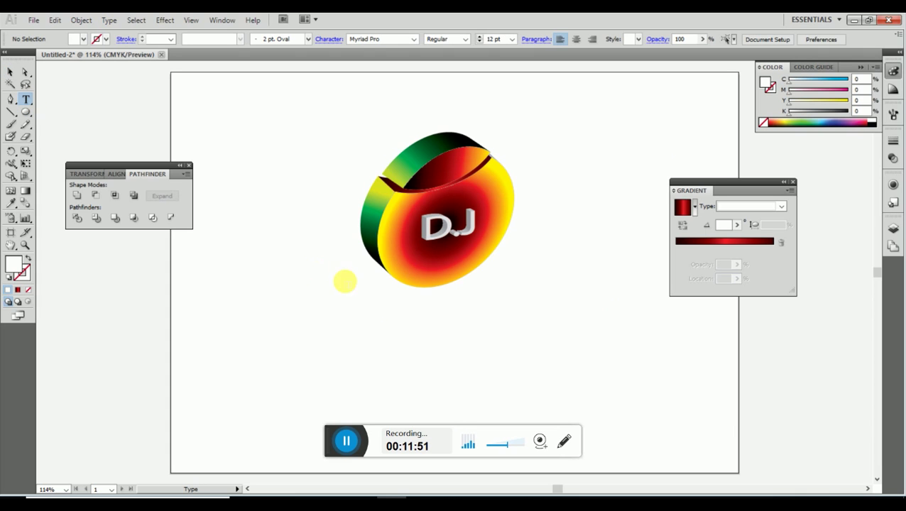
pyautogui.click(354, 298)
pyautogui.write('MUSIC         MASTI            DANCE')
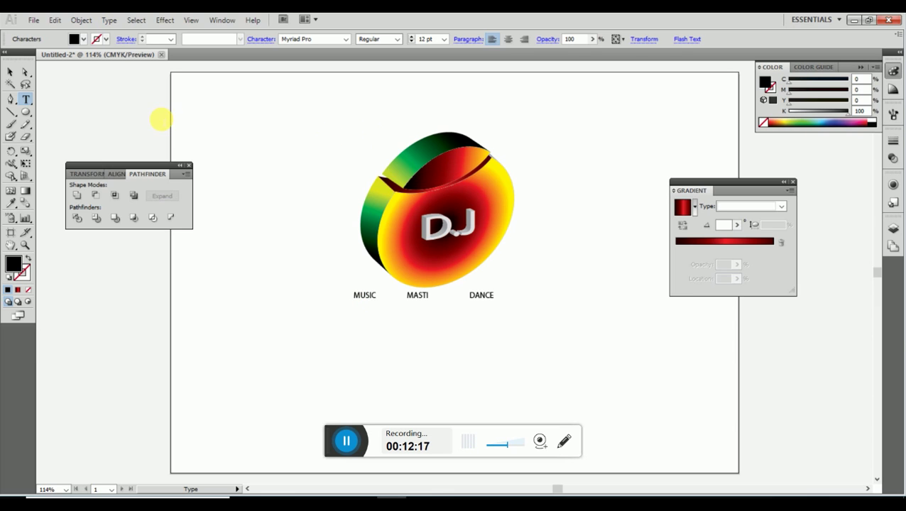
pyautogui.click(11, 73)
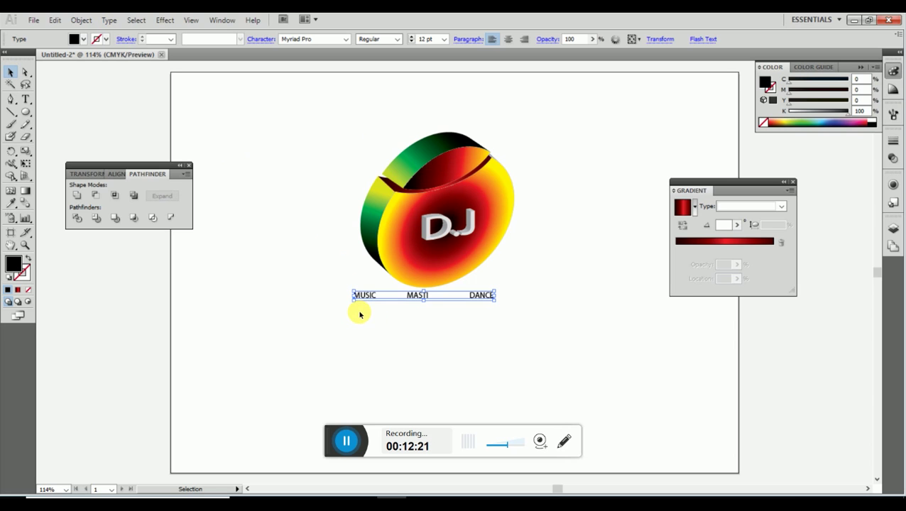
# - Scale the tagline up to about 22.23 pt using its bounding-box handles
pyautogui.moveTo(353, 300); pyautogui.dragTo(343, 315)
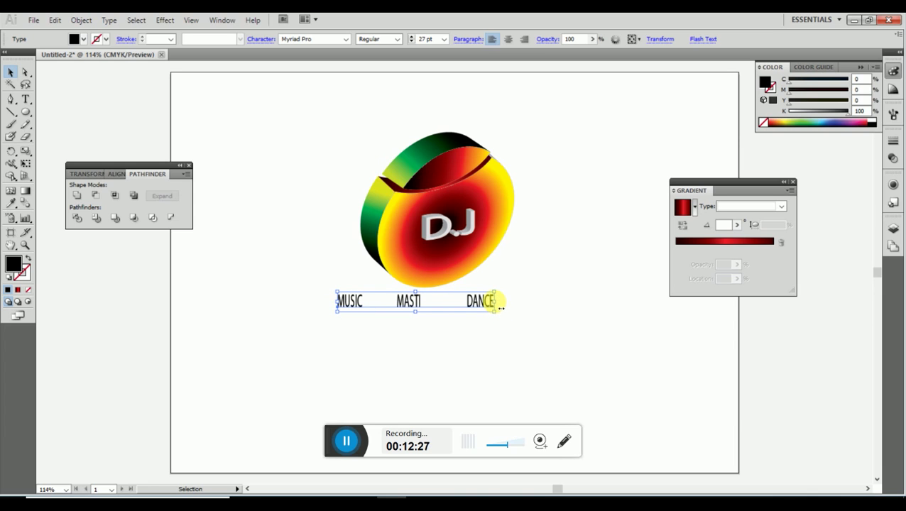
pyautogui.moveTo(499, 307); pyautogui.dragTo(506, 304)
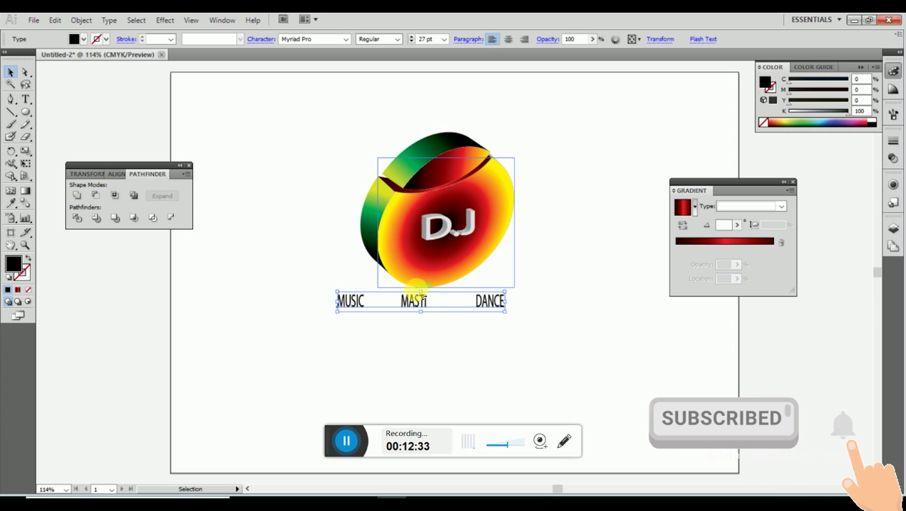
pyautogui.moveTo(420, 294); pyautogui.dragTo(419, 295)
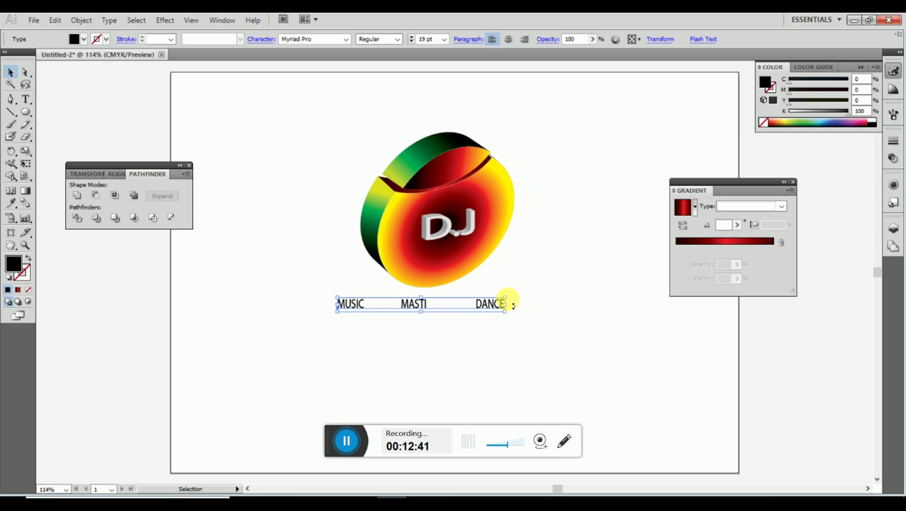
pyautogui.moveTo(510, 304); pyautogui.dragTo(523, 291)
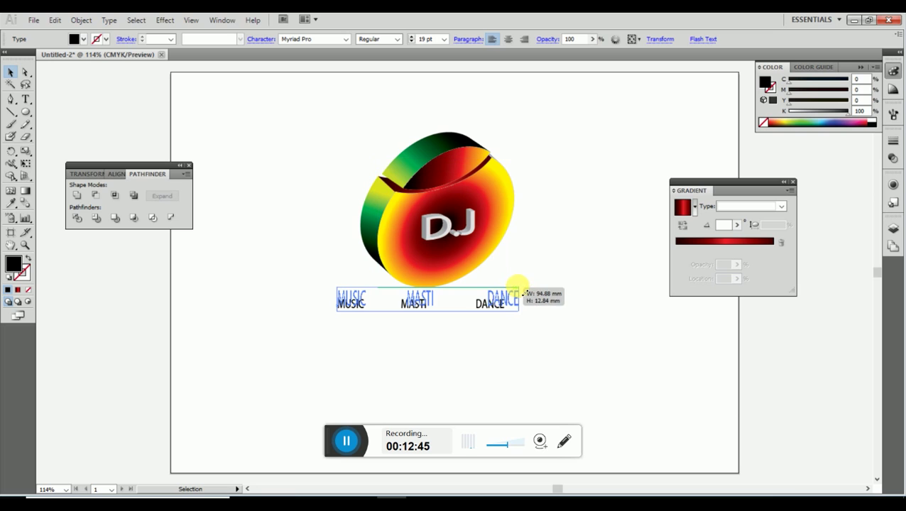
pyautogui.moveTo(523, 292); pyautogui.dragTo(533, 297)
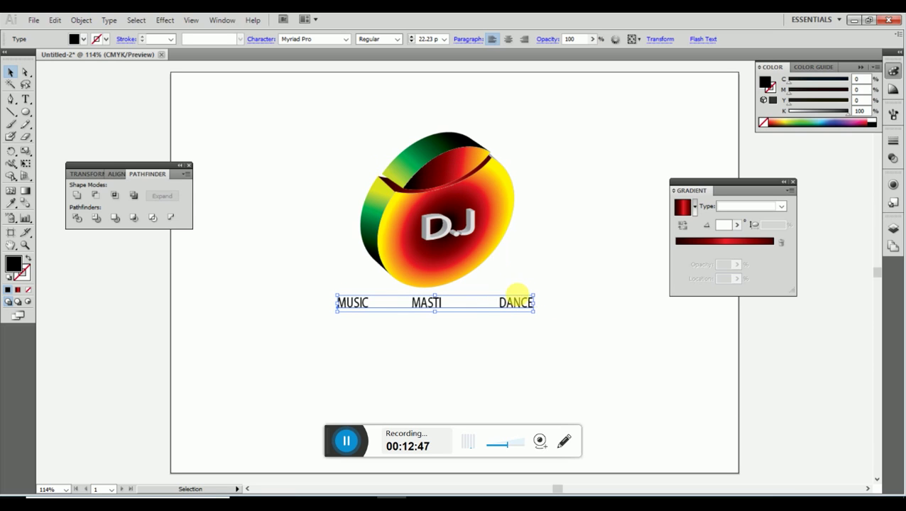
# - Remove extra spaces so MUSIC, MASTI and DANCE are evenly spaced
pyautogui.press('t')
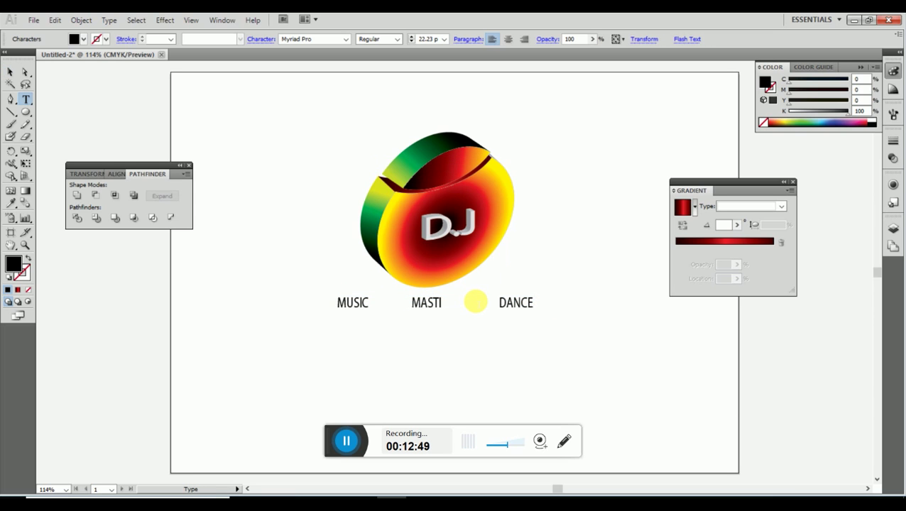
pyautogui.press('Delete')
pyautogui.press('Delete')
pyautogui.press('Delete')
pyautogui.press('Delete')
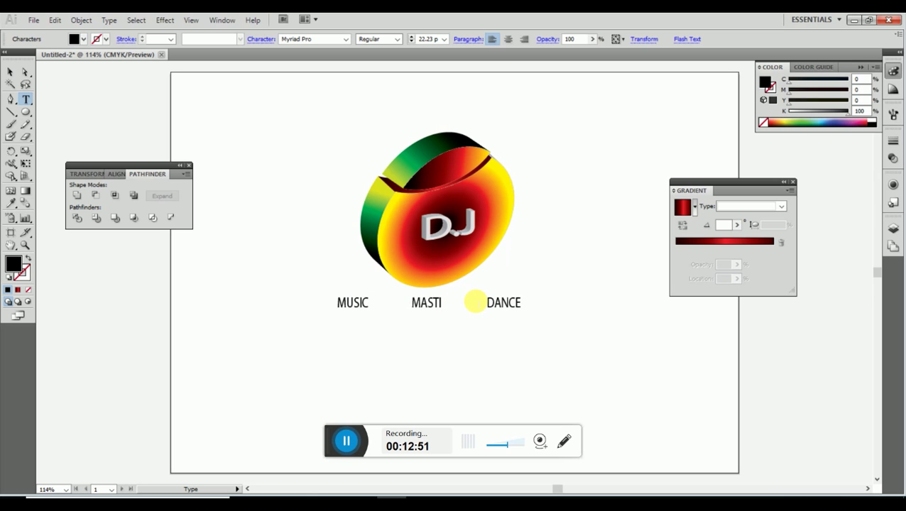
pyautogui.press('Delete')
pyautogui.press('Delete')
pyautogui.press('Delete')
pyautogui.press('Delete')
pyautogui.press('Delete')
pyautogui.press('Delete')
pyautogui.press('Delete')
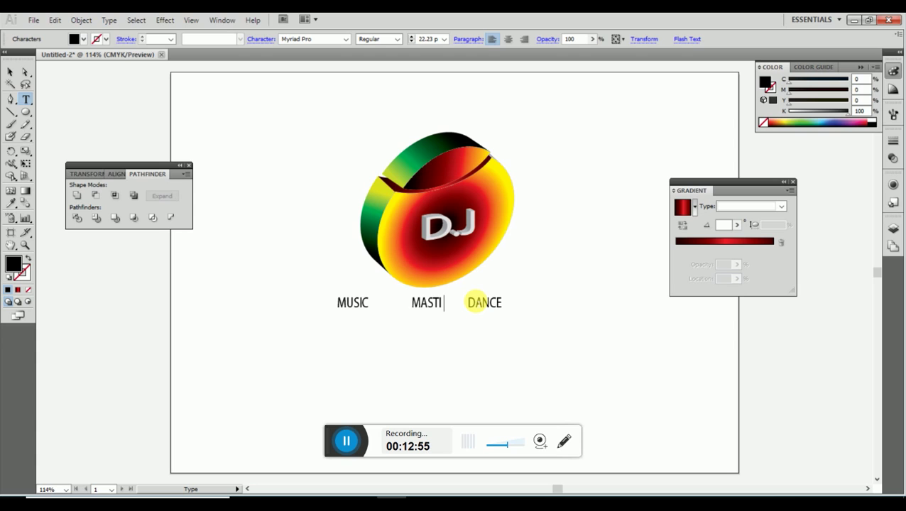
pyautogui.press('Left')
pyautogui.press('Left')
pyautogui.press('Left')
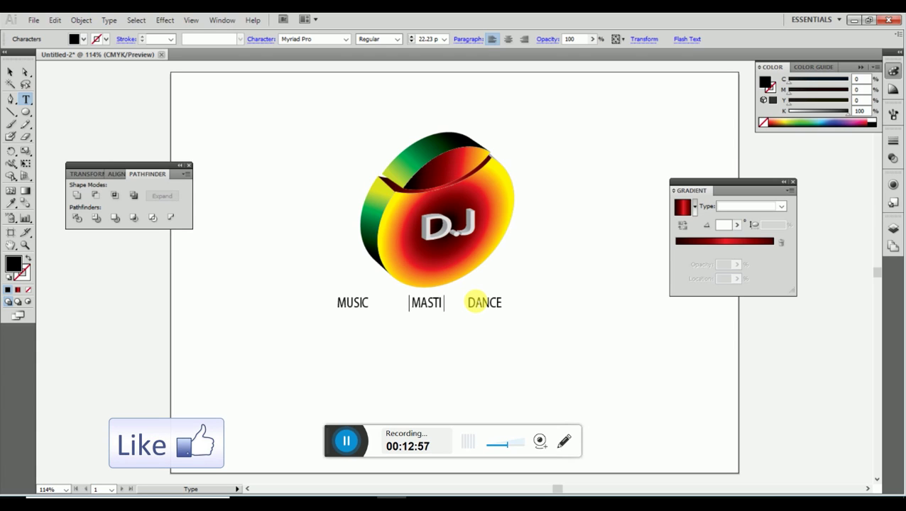
pyautogui.press('BackSpace')
pyautogui.press('BackSpace')
pyautogui.press('BackSpace')
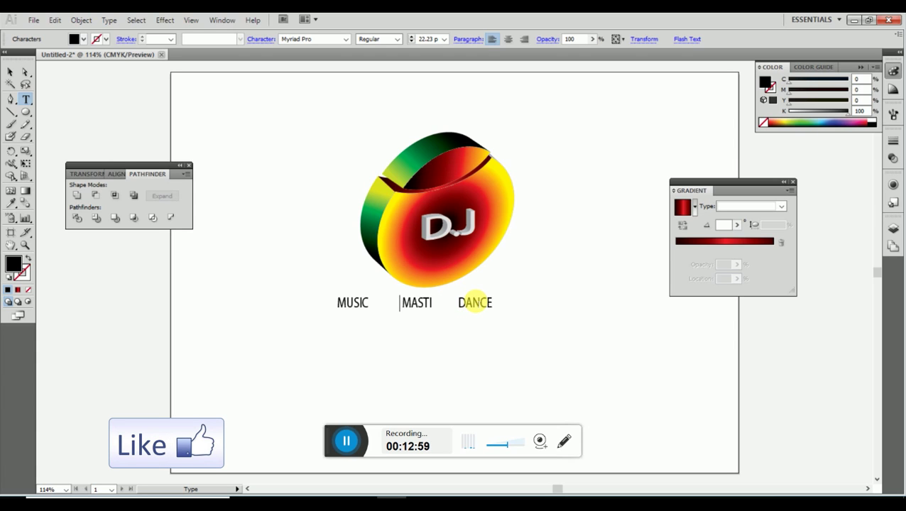
pyautogui.press('BackSpace')
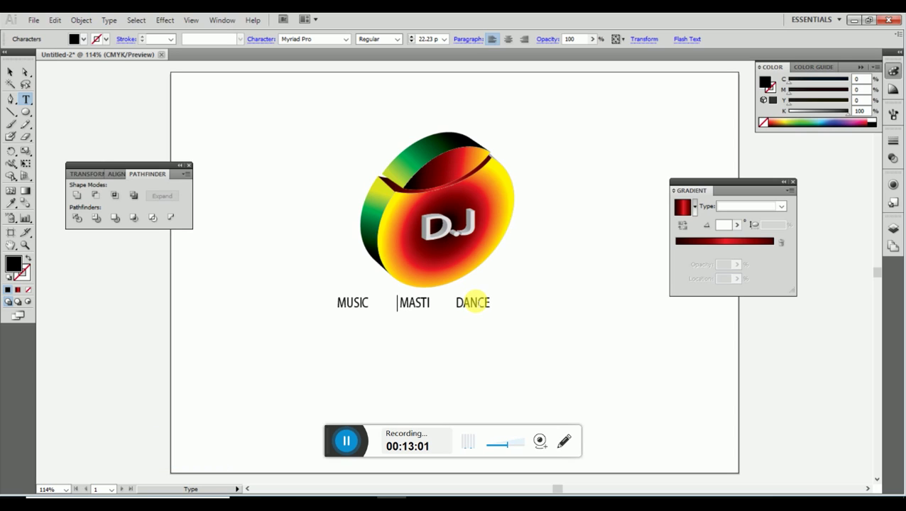
pyautogui.click(11, 74)
# - Move the tagline up and right to centre it under the DJ disc
pyautogui.moveTo(363, 305); pyautogui.dragTo(385, 299)
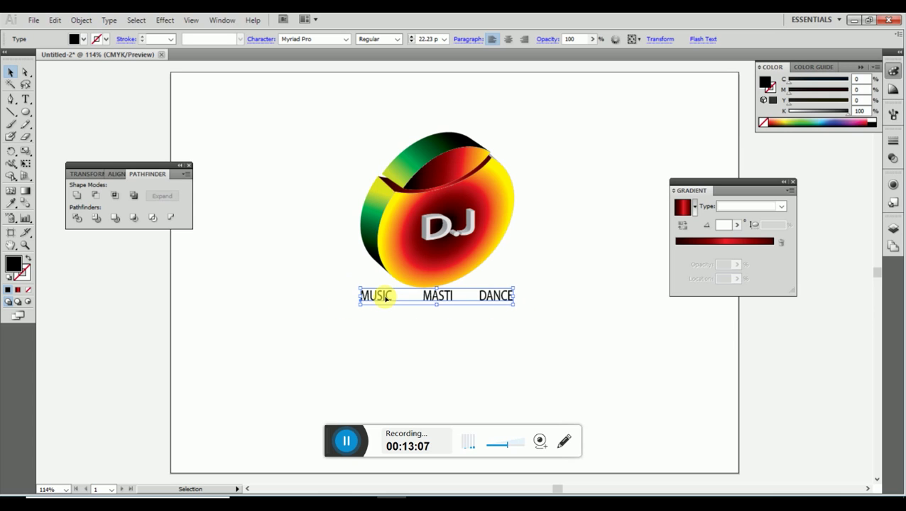
pyautogui.click(399, 335)
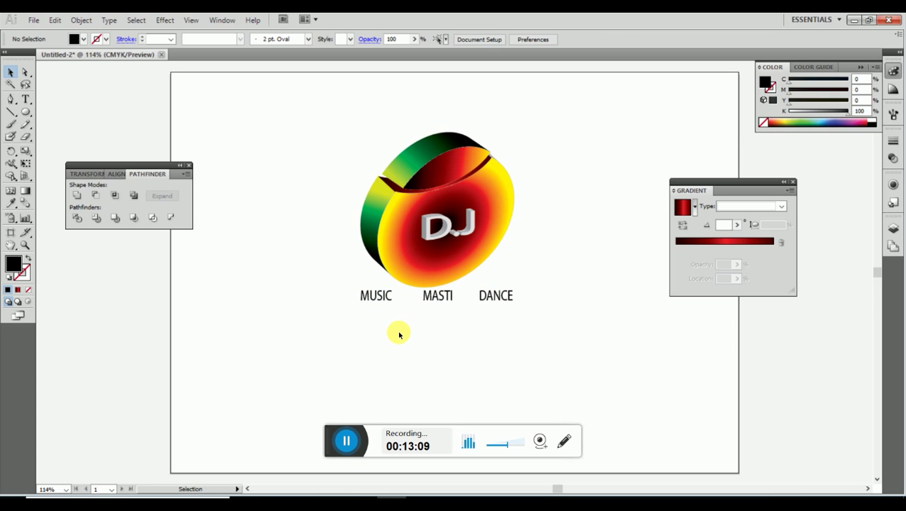